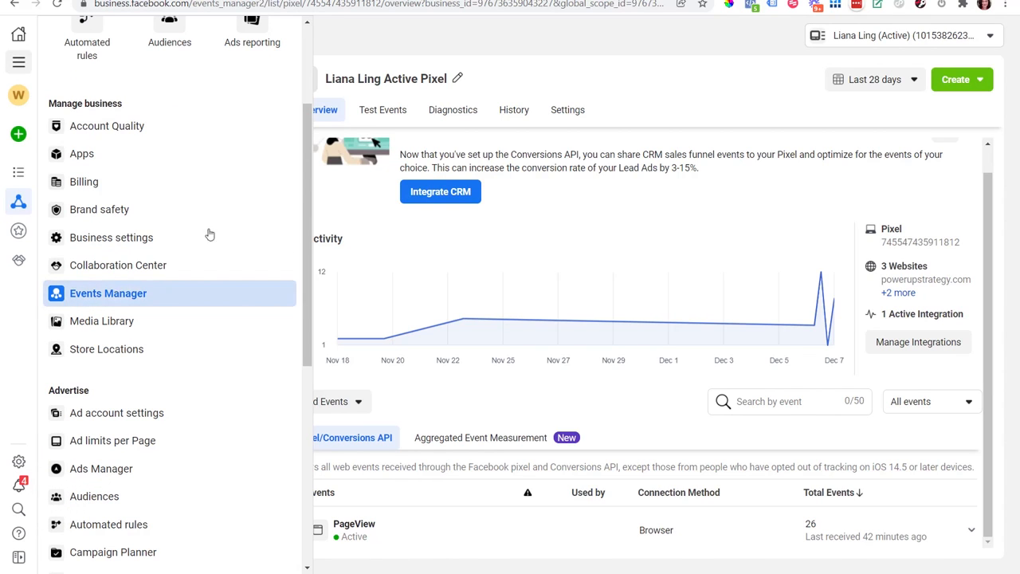
Step: Start adding events from the active pixel and open the Event Setup Tool
left_click(610, 73)
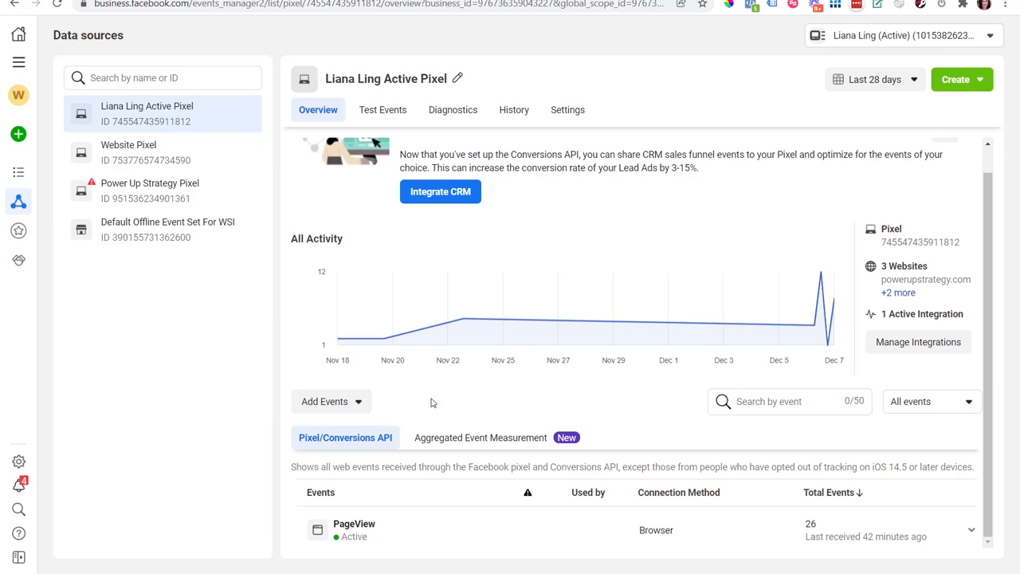
left_click(363, 406)
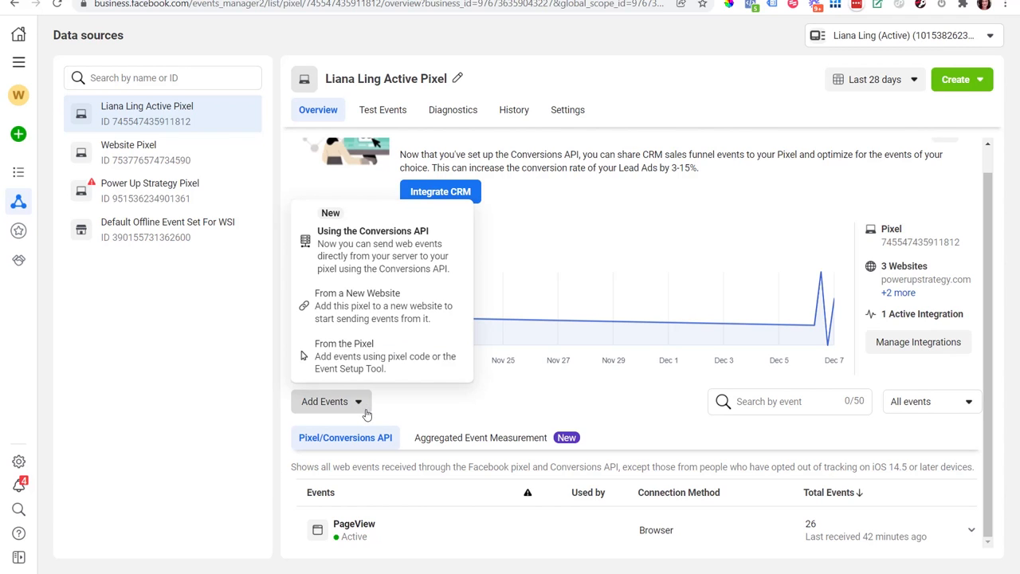
left_click(351, 359)
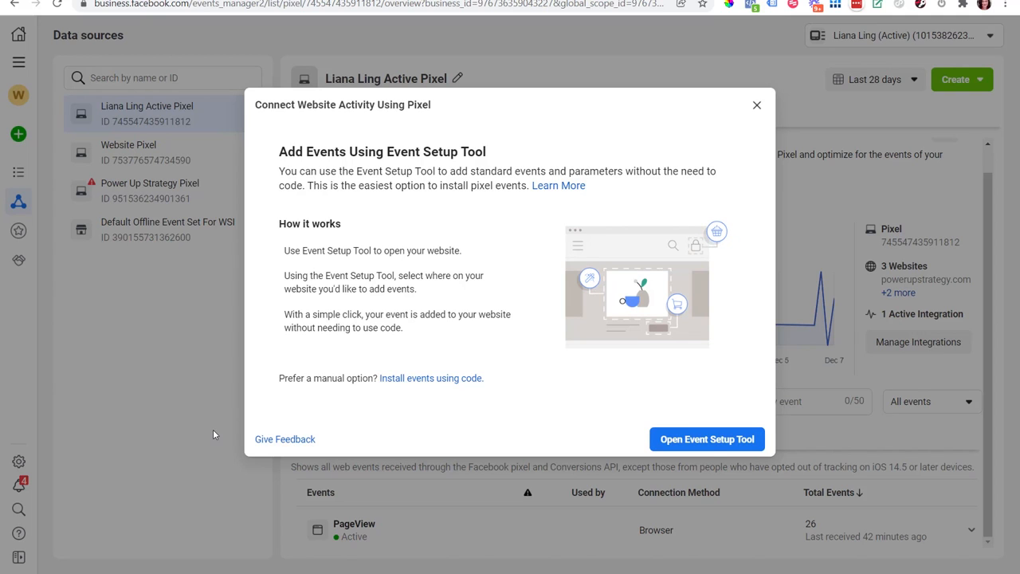
left_click(717, 445)
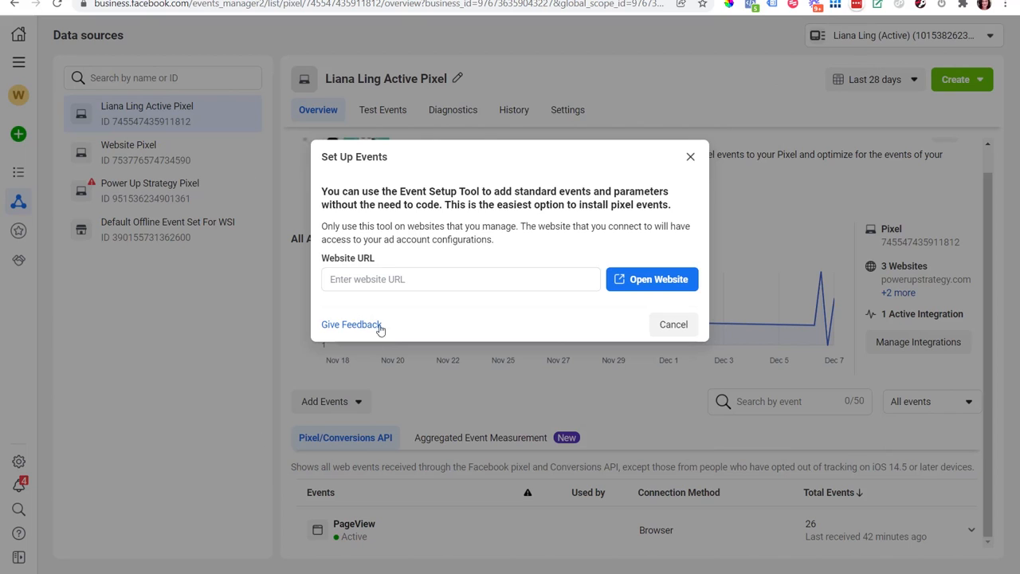
left_click(407, 280)
type("https://go.powerupstrategy.com/freeretargetingbook/")
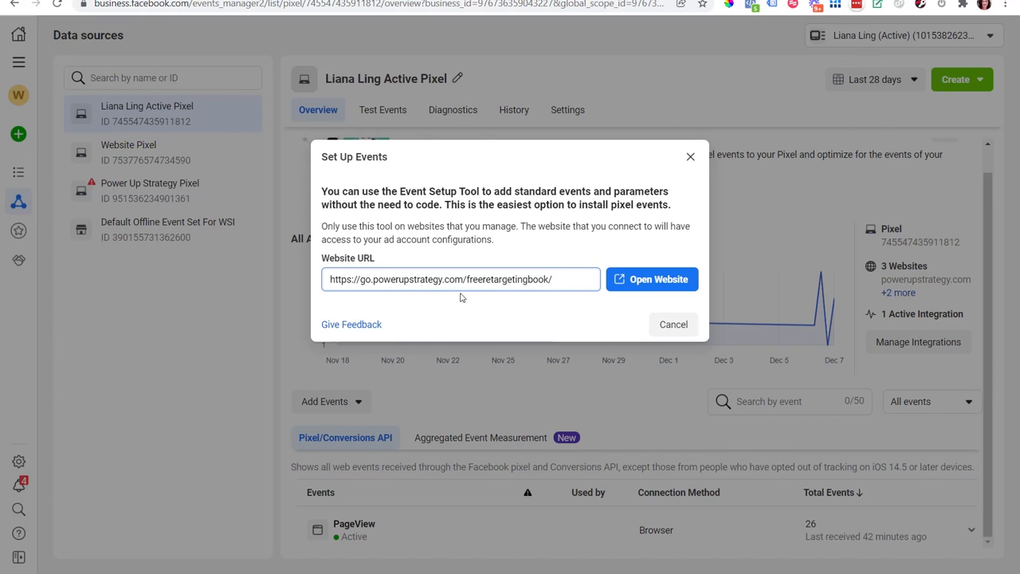
left_click(651, 285)
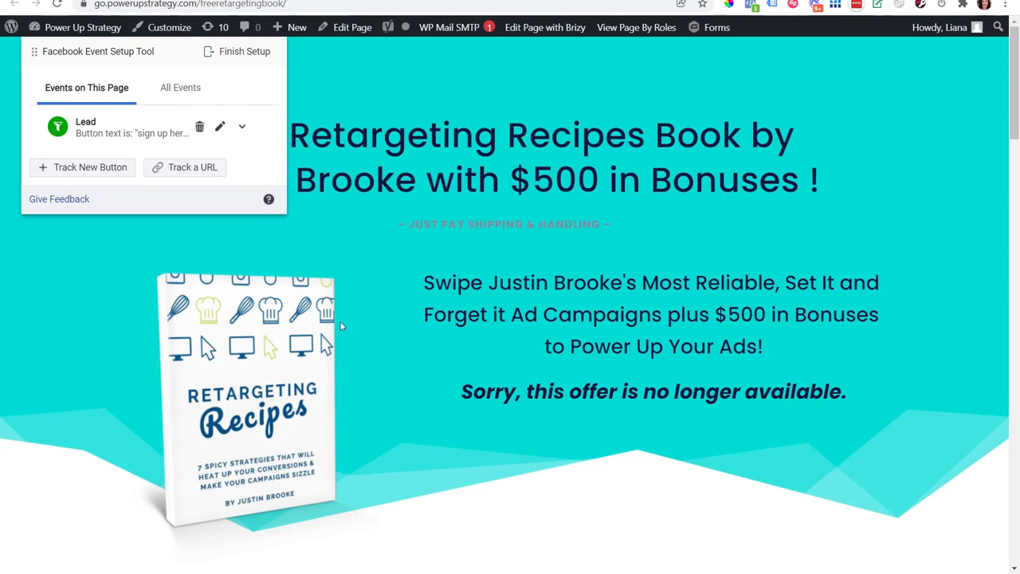
Step: Delete the existing Lead event from this page and check the list of all events for the pixel
scroll(510, 318, "down", 1)
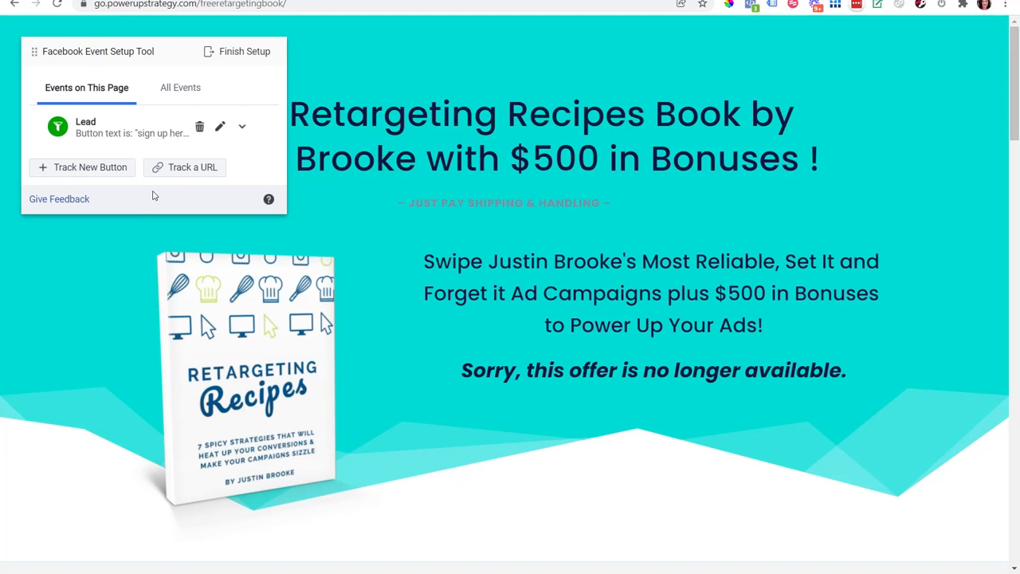
left_click(200, 128)
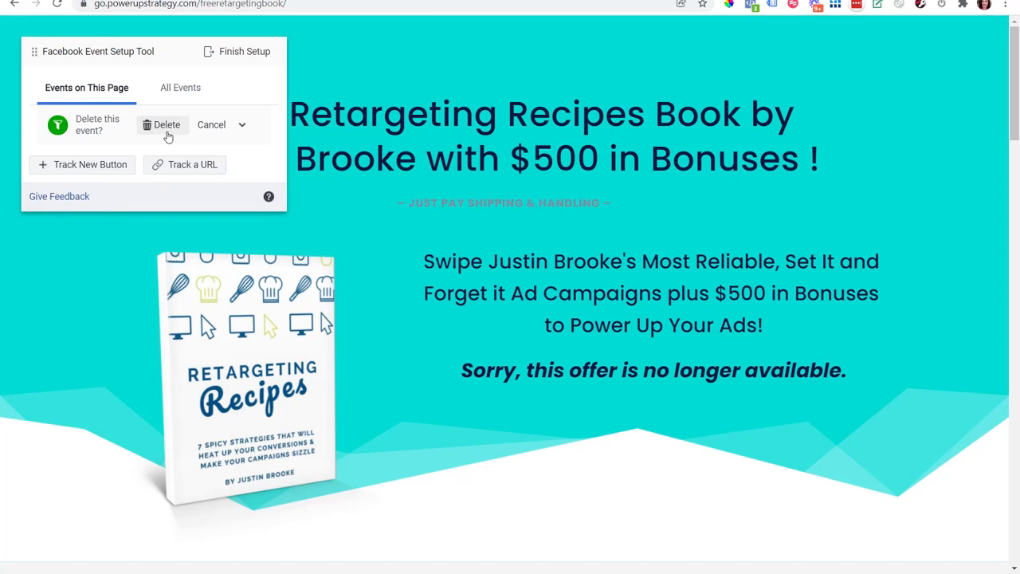
left_click(166, 128)
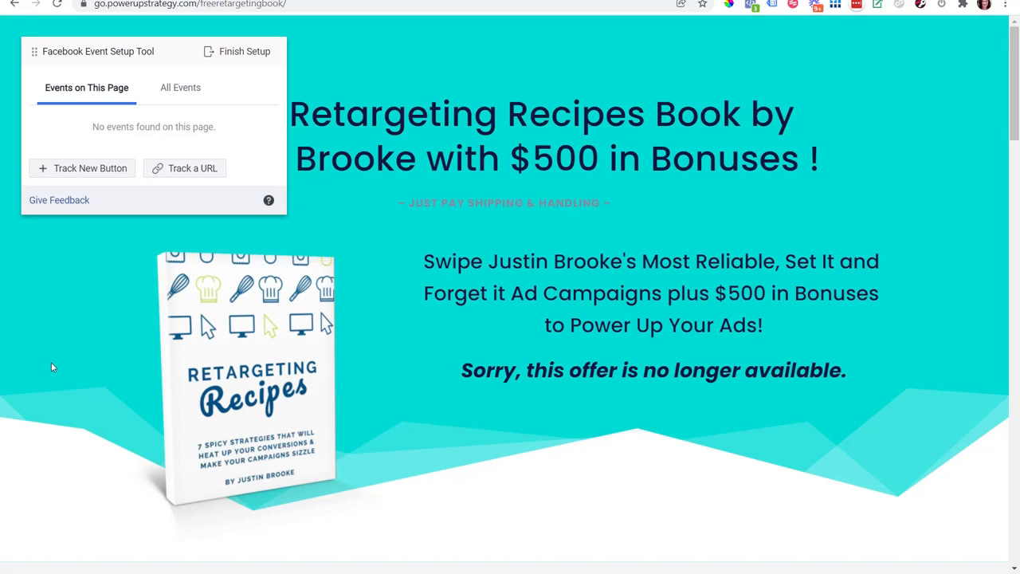
left_click(180, 94)
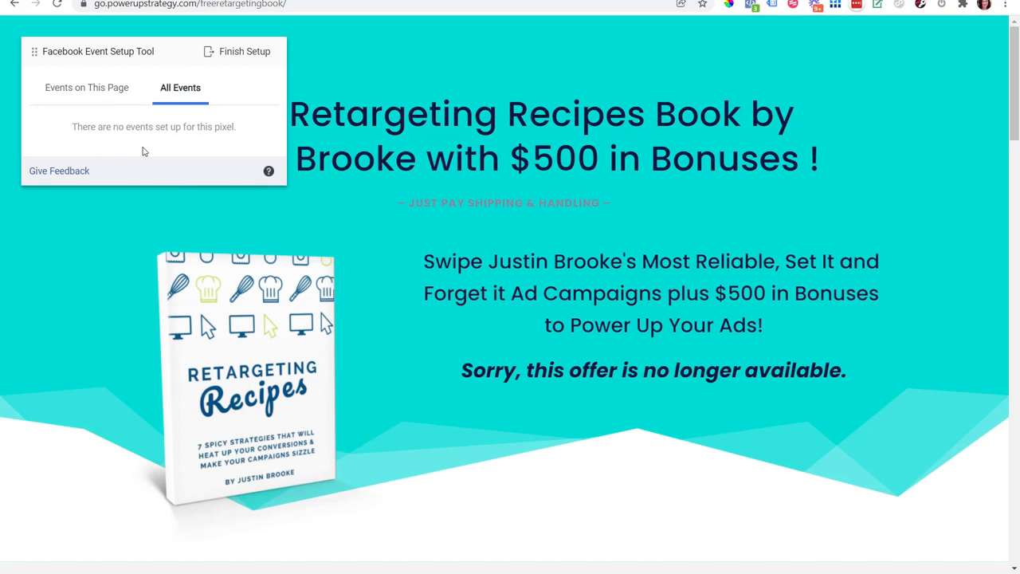
left_click(102, 94)
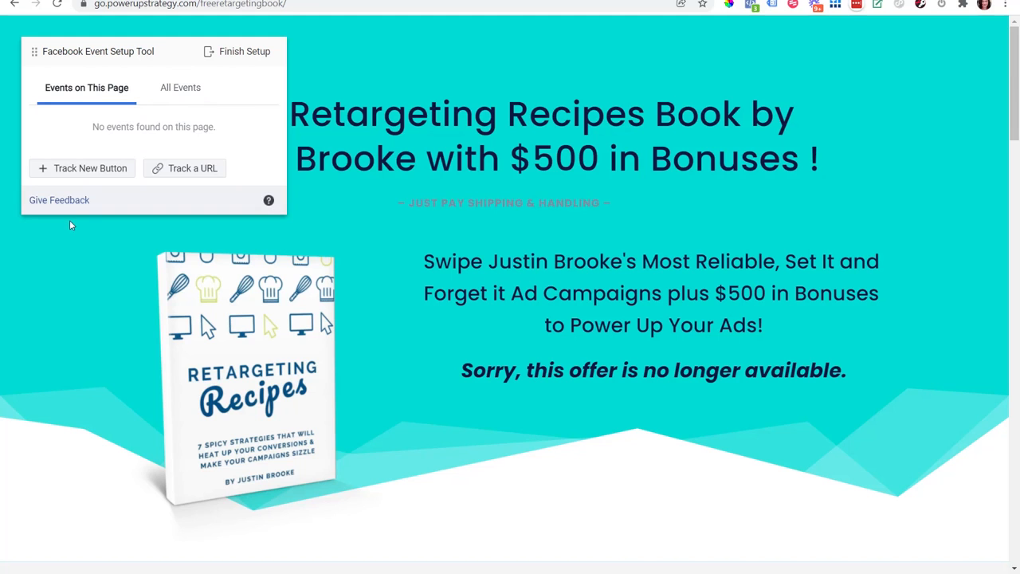
Step: Track a new button, choosing the SIGN UP HERE button below the video as the event's target
scroll(997, 56, "down", 3)
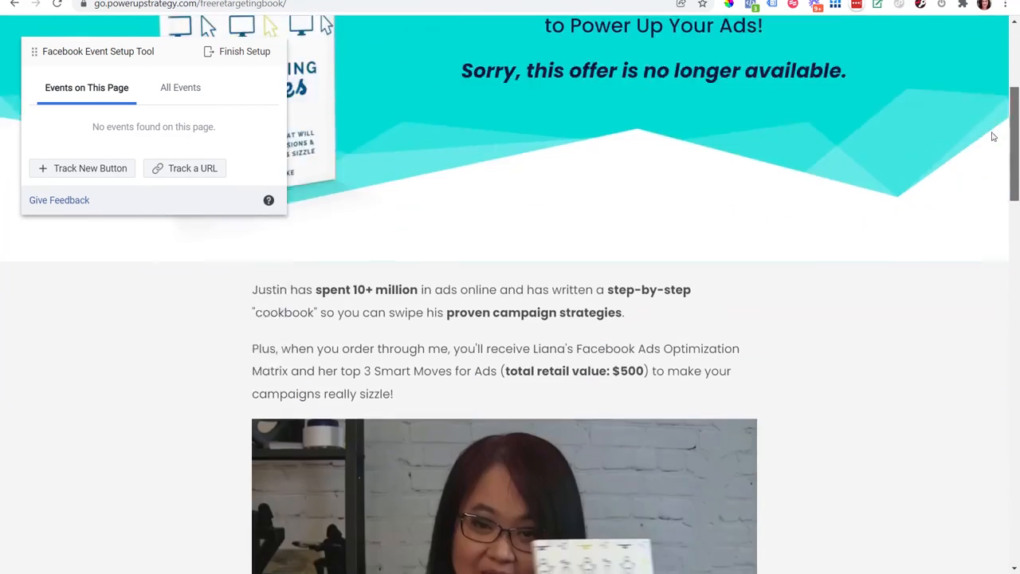
scroll(994, 198, "up", 1)
scroll(981, 93, "up", 1)
scroll(965, 79, "down", 15)
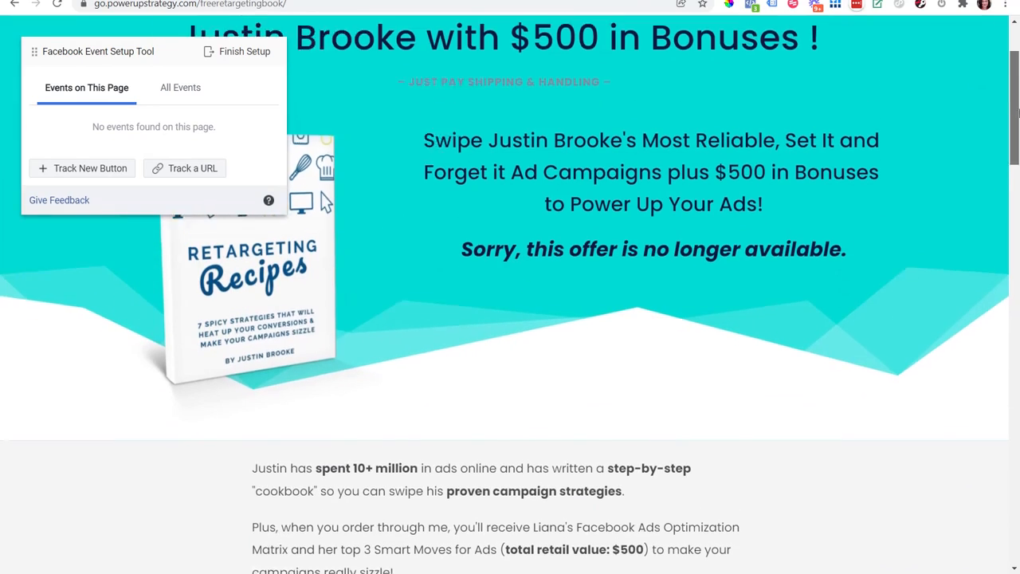
scroll(969, 274, "up", 5)
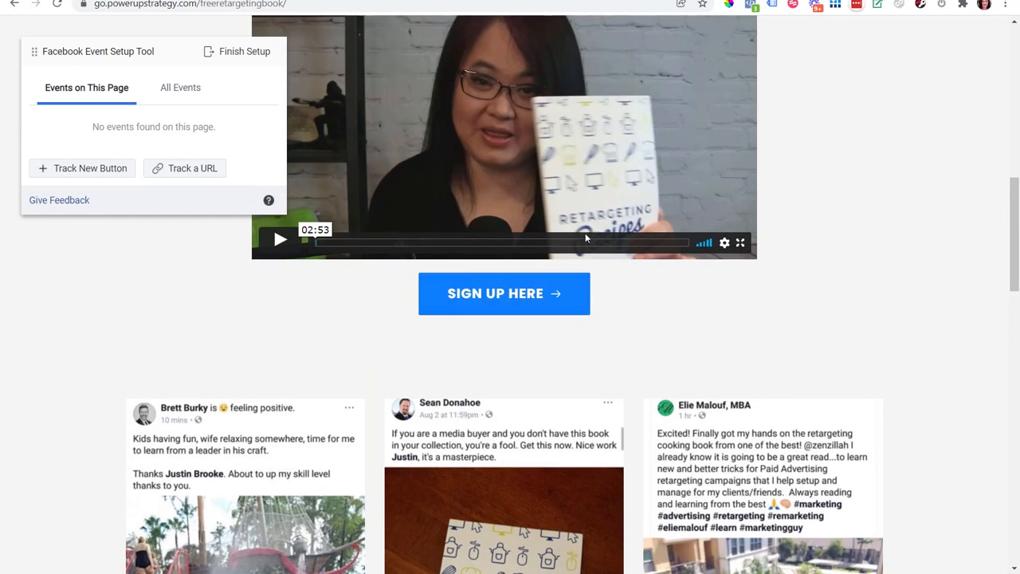
left_click(91, 169)
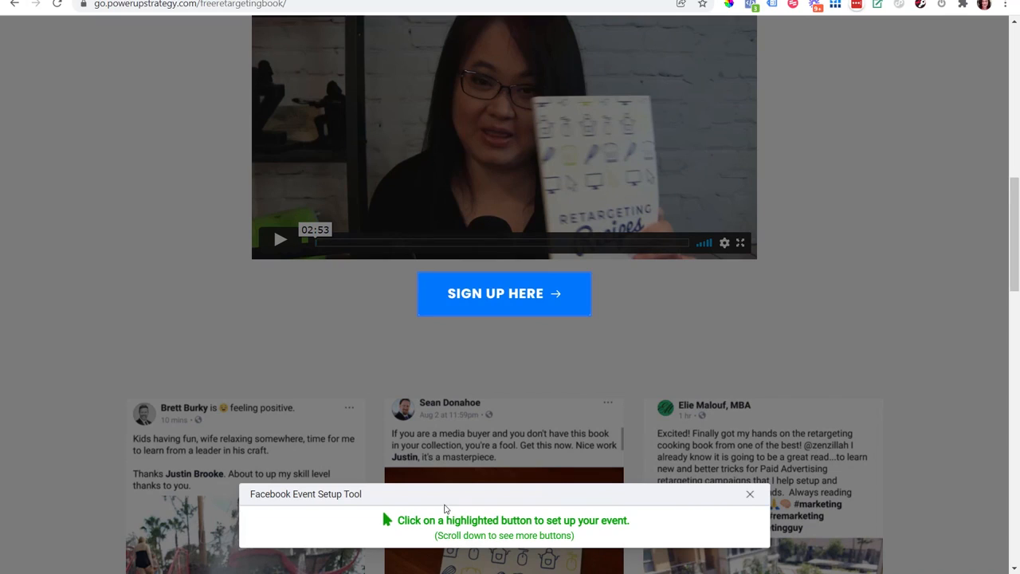
left_click_drag(1013, 203, 956, 217)
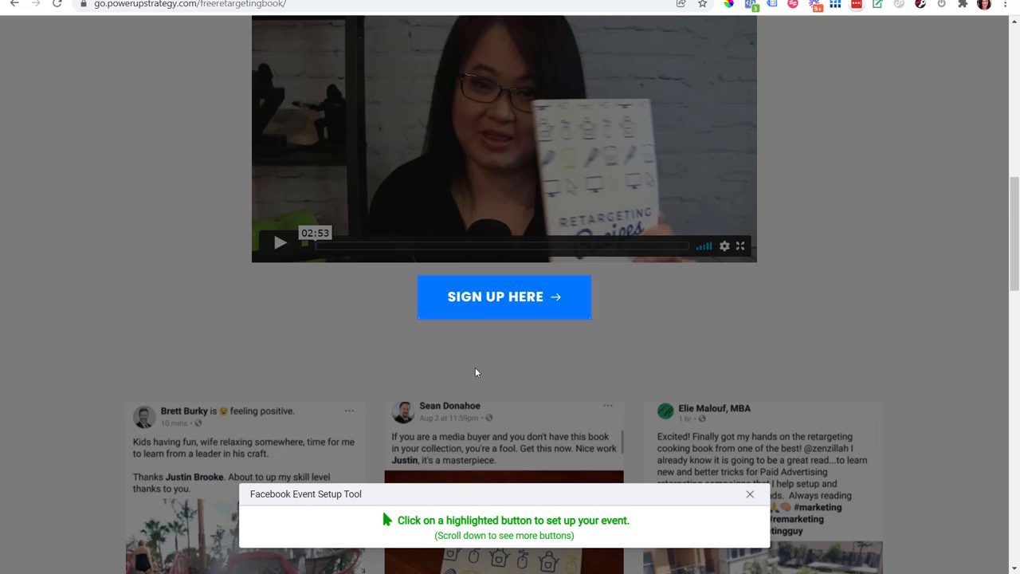
left_click(487, 311)
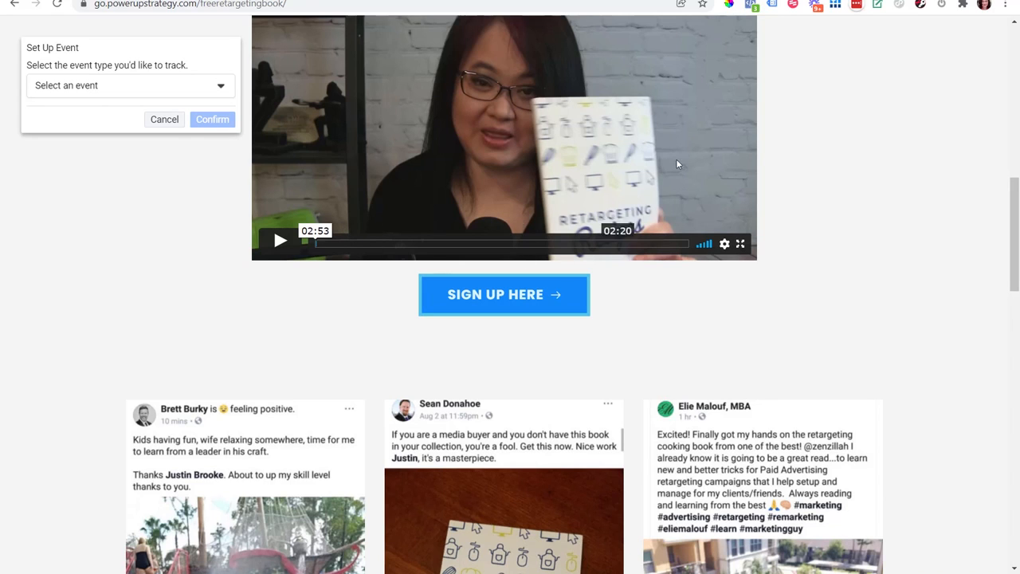
Step: Set the event type to Lead and choose not to include a value
left_click(123, 93)
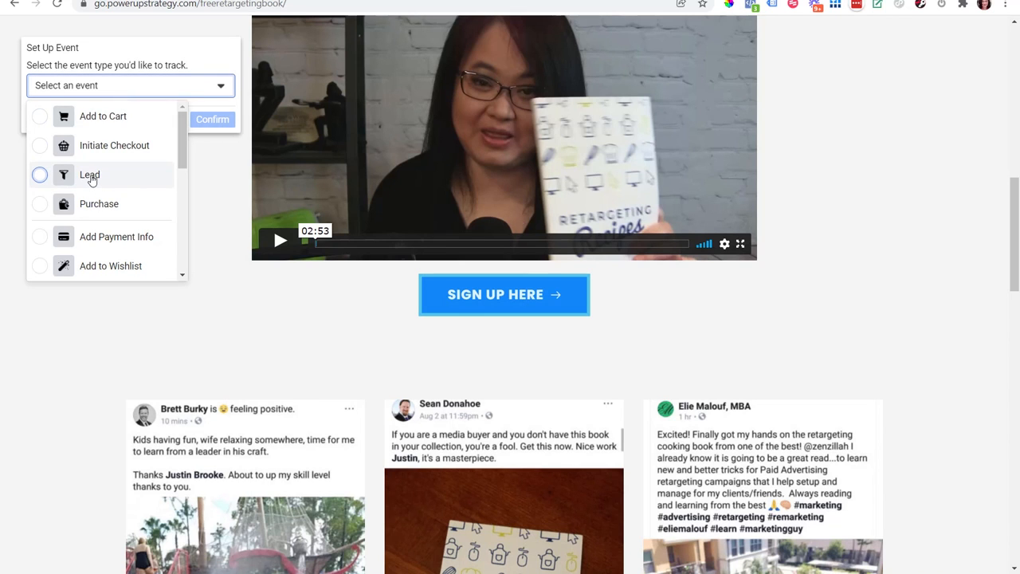
left_click_drag(180, 130, 199, 118)
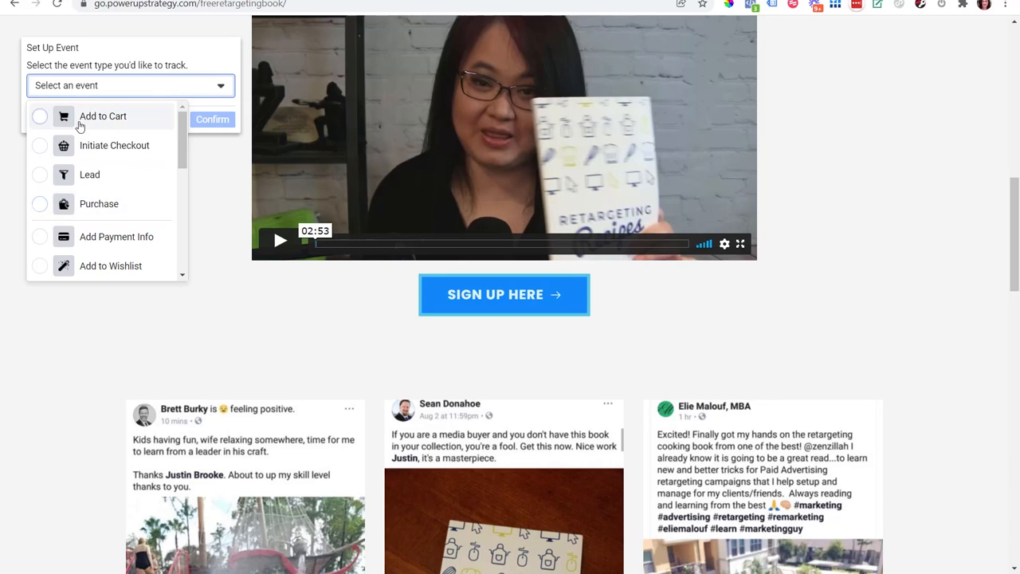
left_click(87, 179)
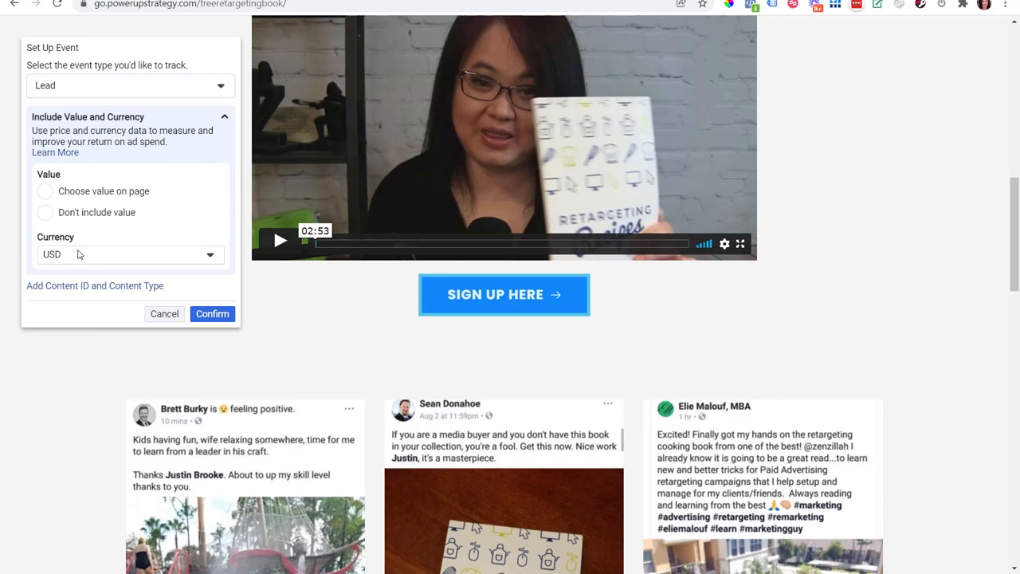
left_click(45, 213)
Step: Add a content ID and content type to the Lead event, choosing the page's main "Free Retargeting Recipes Book" heading as the content ID
left_click(75, 286)
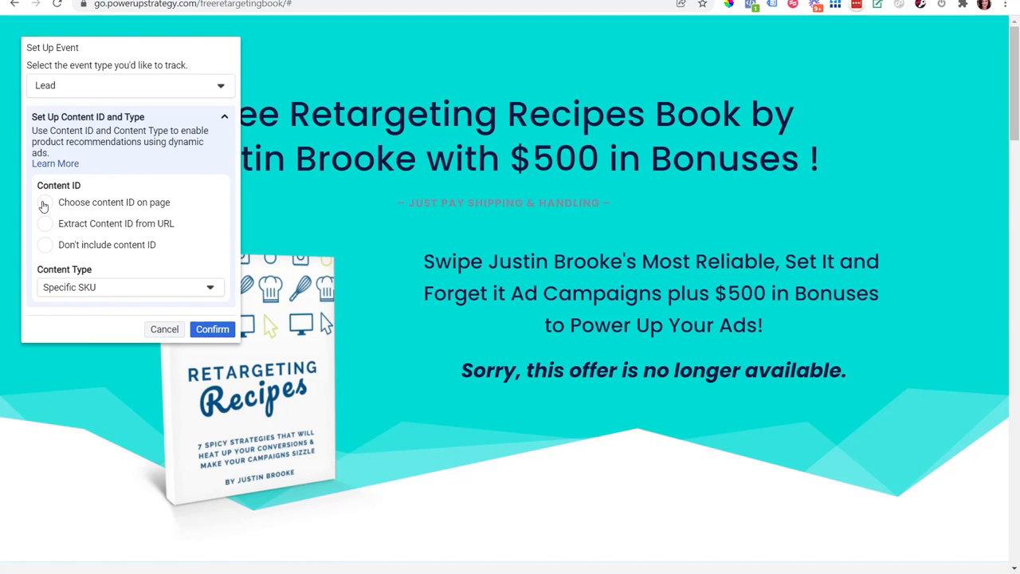
left_click(45, 203)
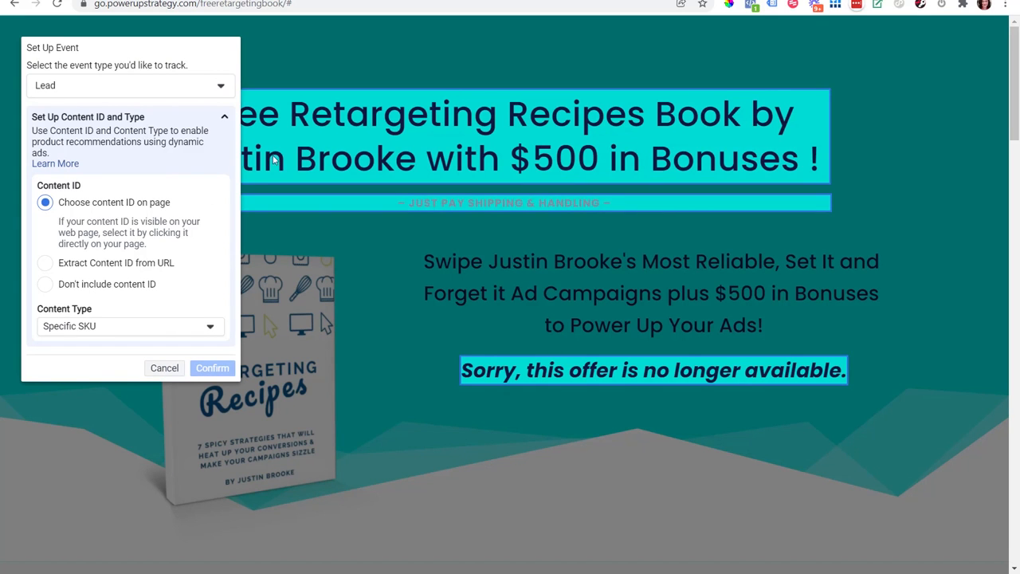
left_click_drag(1015, 98, 1016, 334)
left_click_drag(1016, 365, 983, 145)
scroll(525, 244, "up", 3)
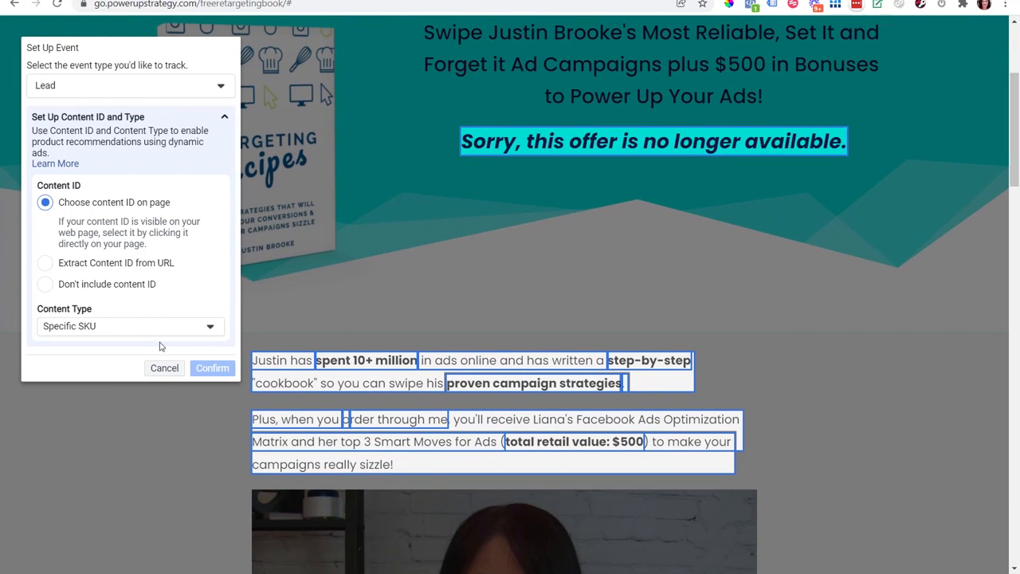
scroll(526, 239, "up", 3)
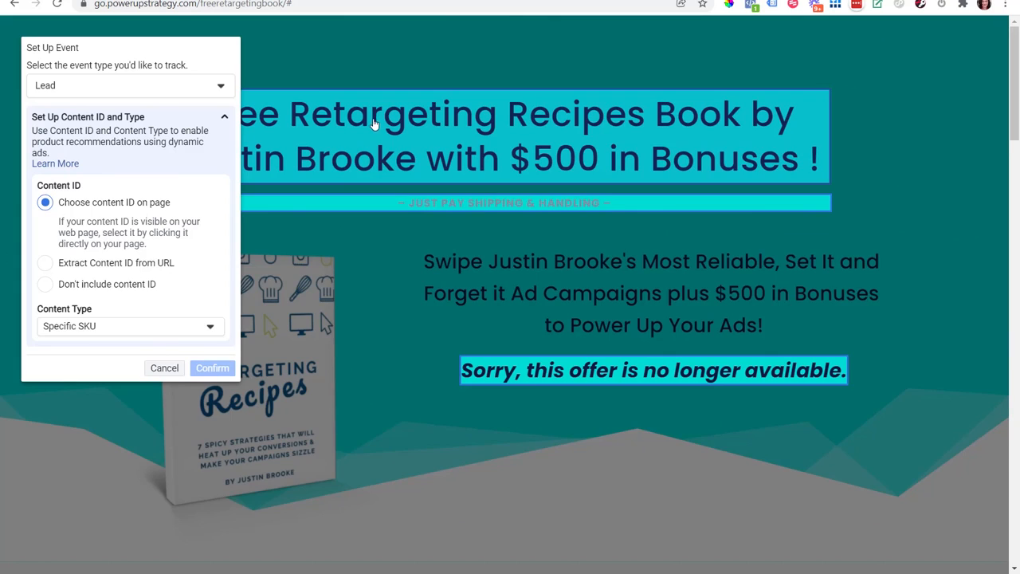
left_click(375, 123)
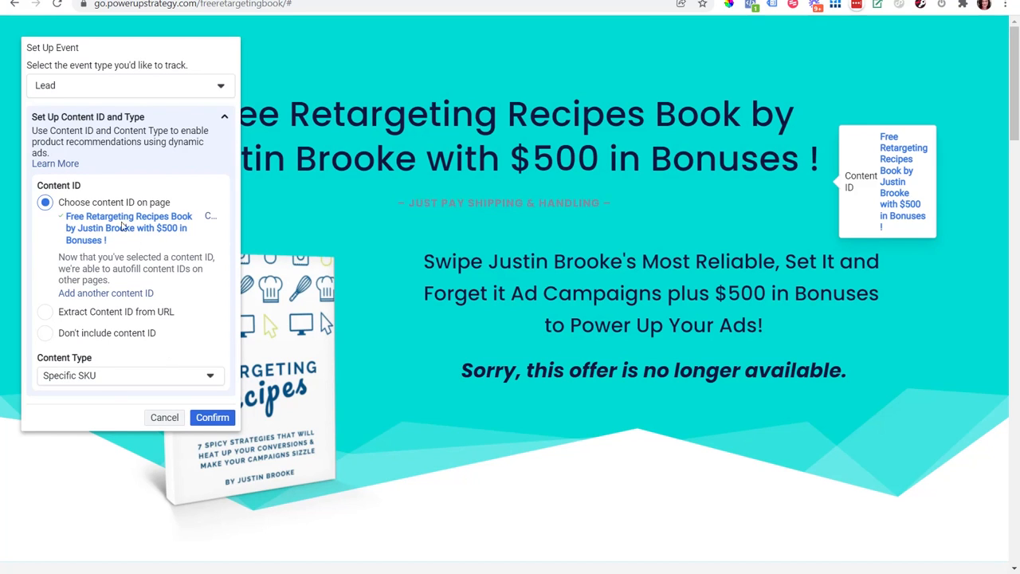
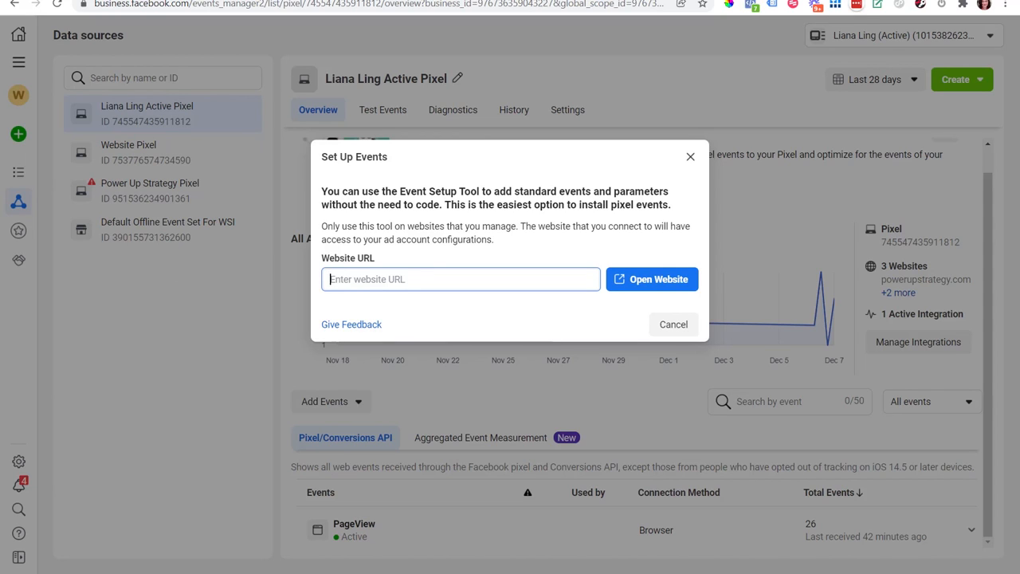
type("https://go.powerupstrategy.com/free-retargeting-book-unlocked/")
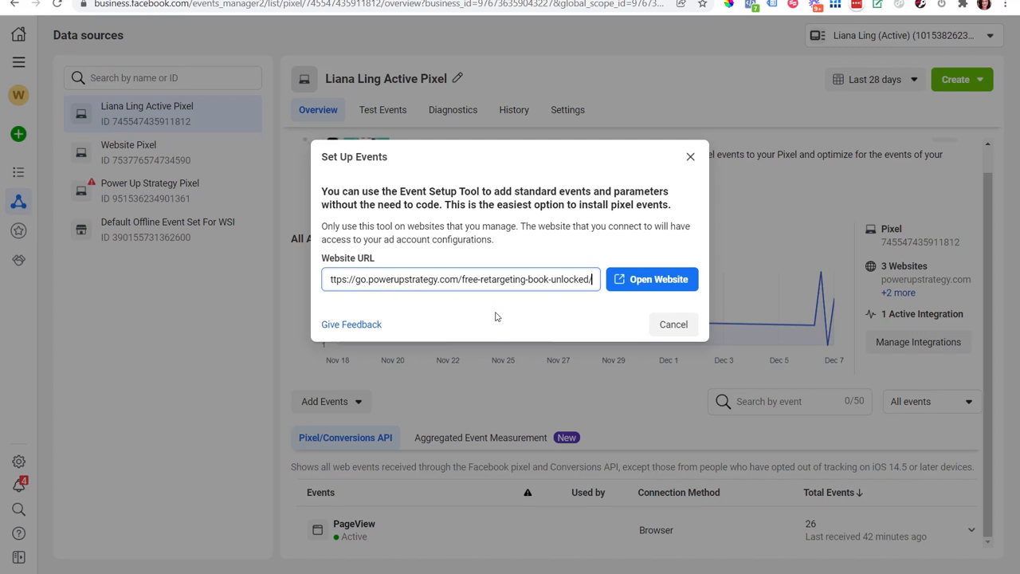
left_click(658, 286)
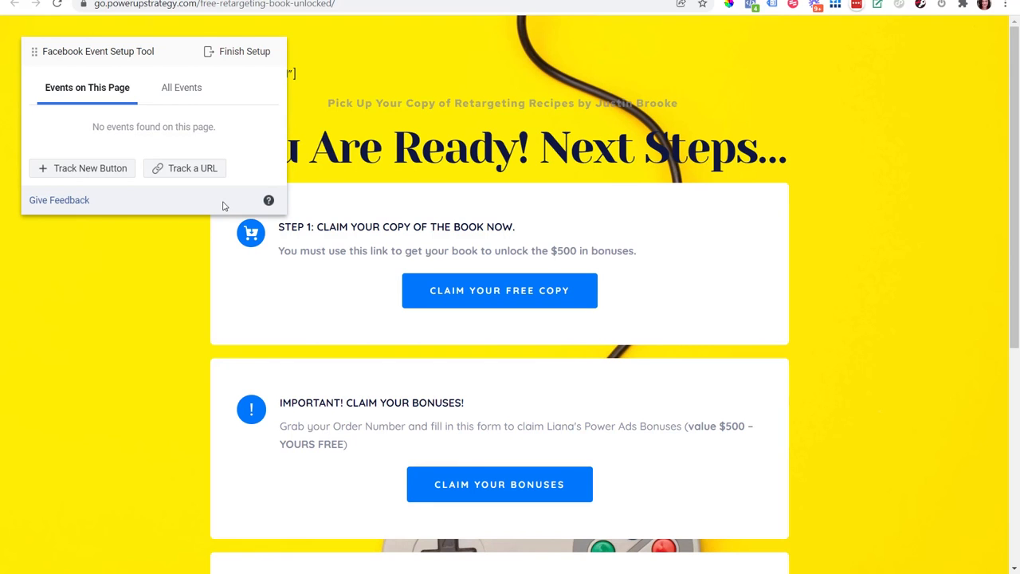
left_click(182, 171)
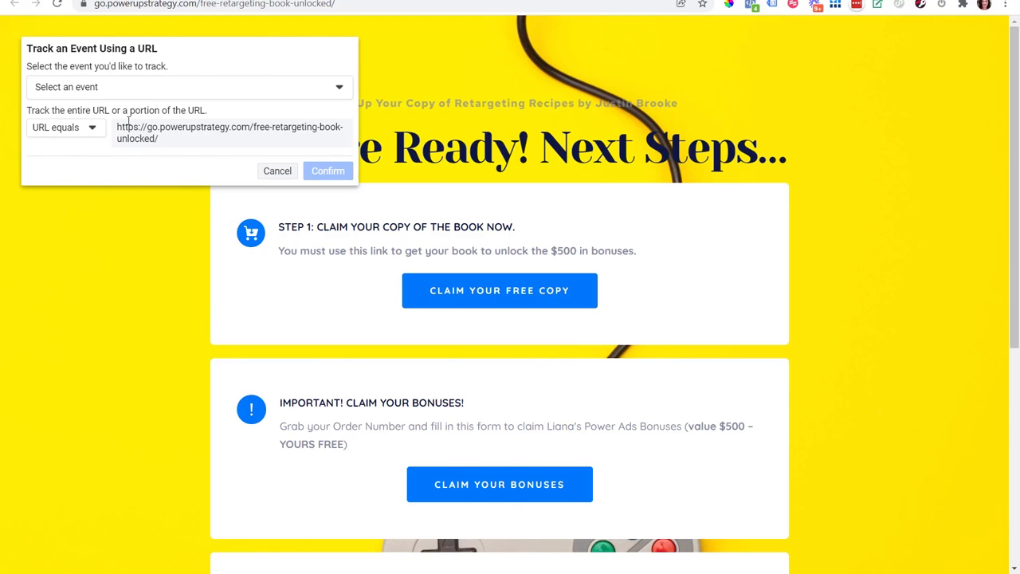
left_click(94, 90)
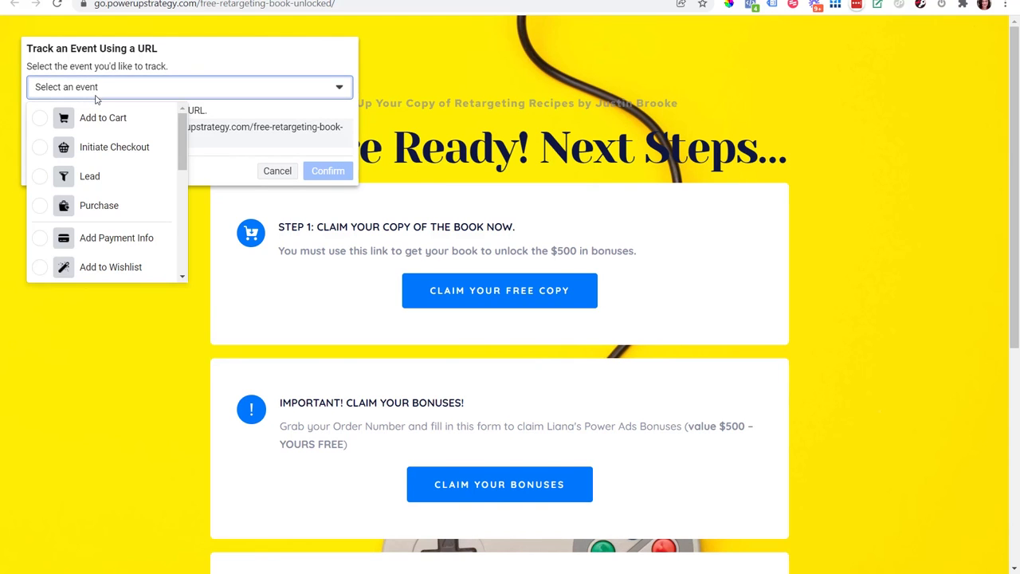
left_click(94, 182)
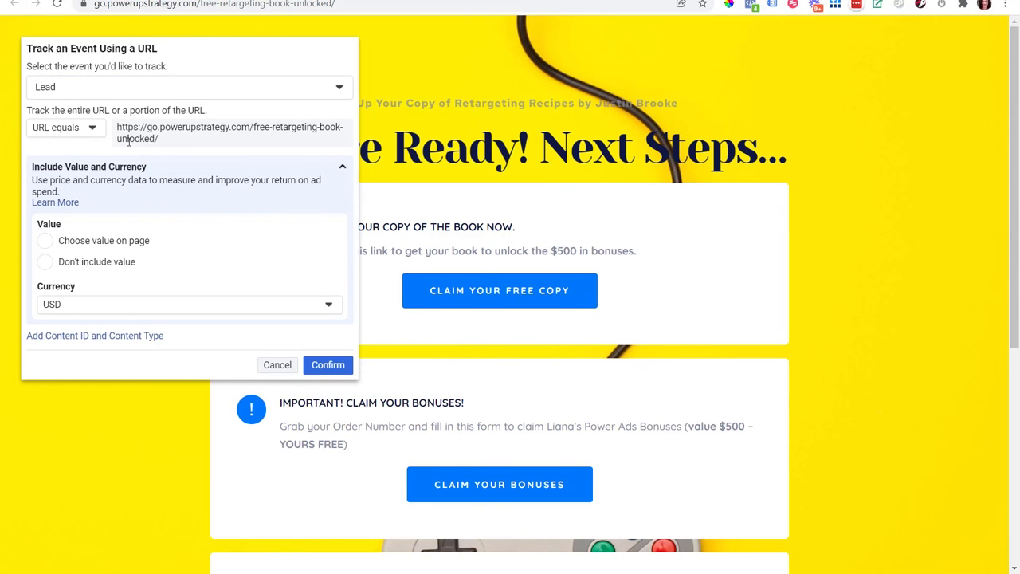
Step: Set the Lead event's matching rule to URL contains, using the thank-you page's full address
left_click(70, 133)
left_click(79, 174)
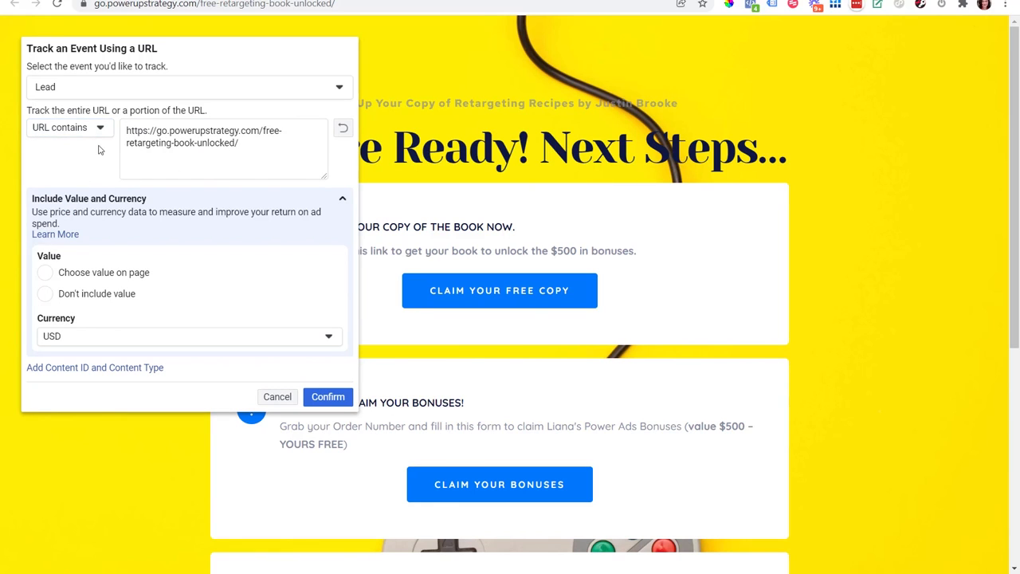
left_click(277, 150)
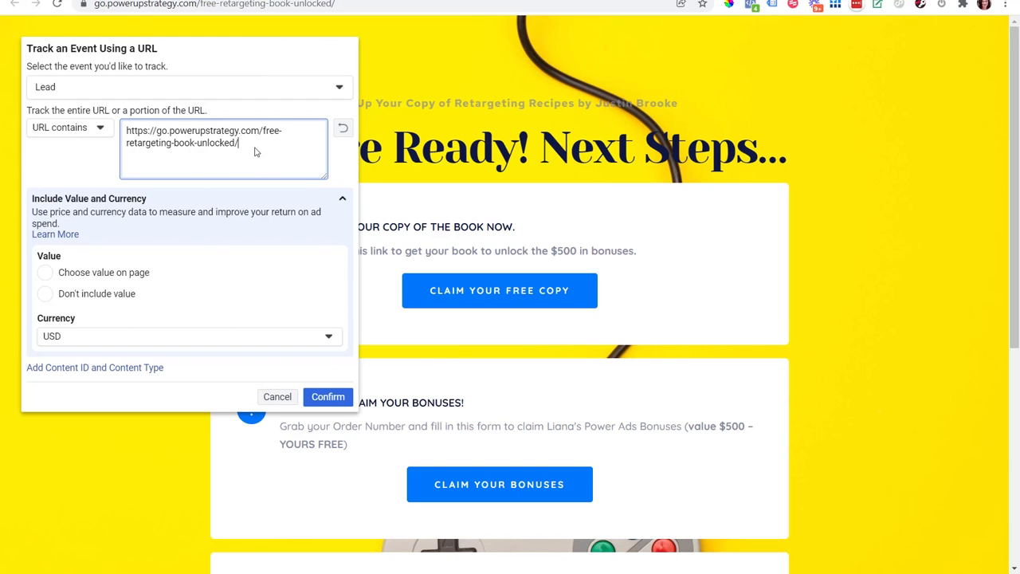
left_click_drag(239, 144, 117, 137)
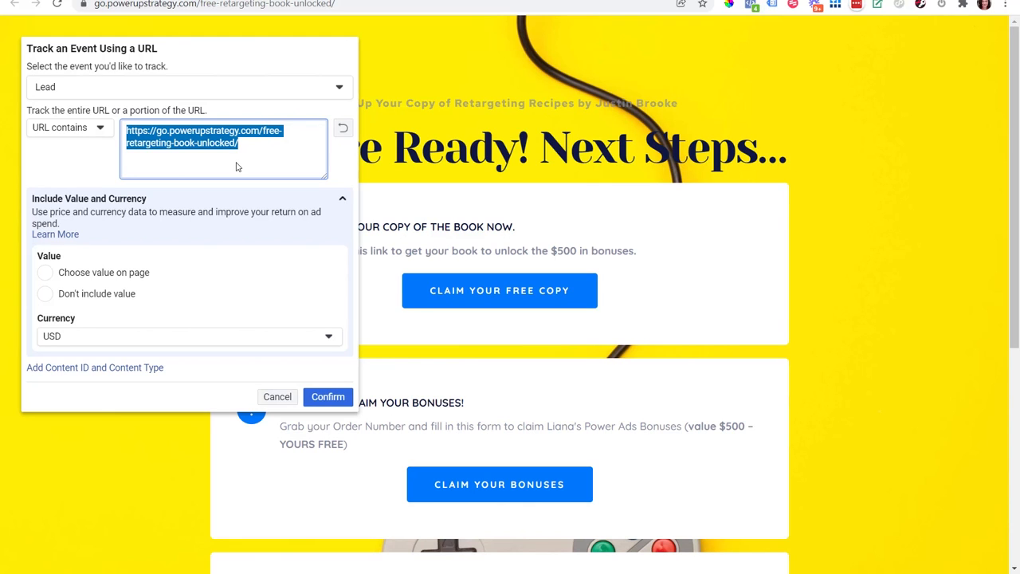
left_click(86, 126)
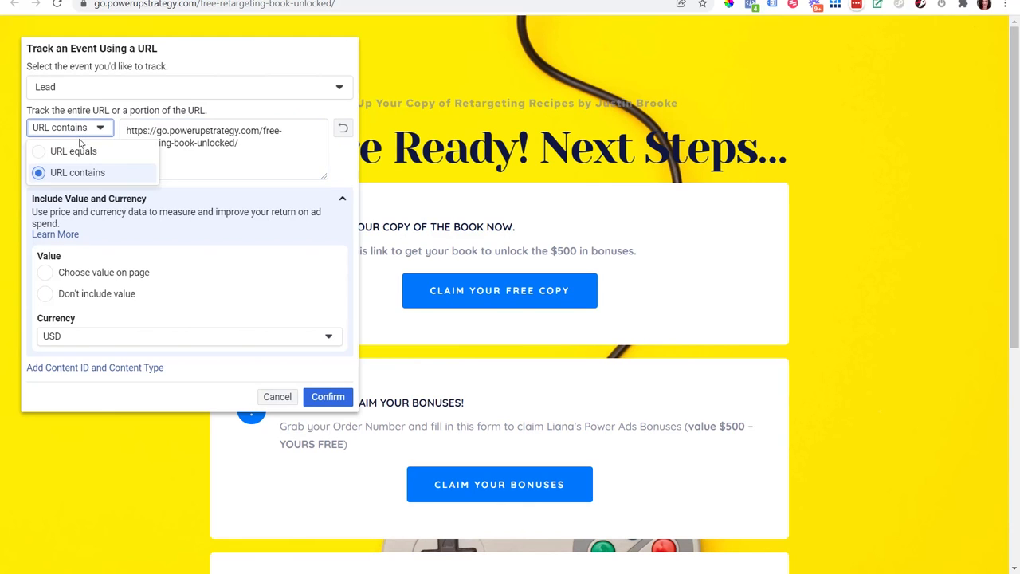
left_click(78, 157)
left_click(84, 132)
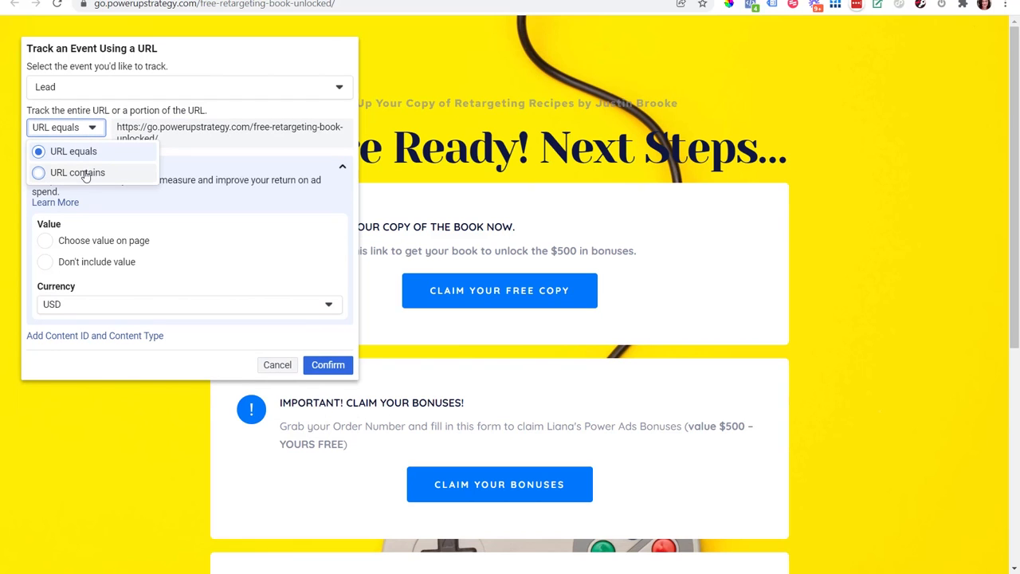
left_click(86, 175)
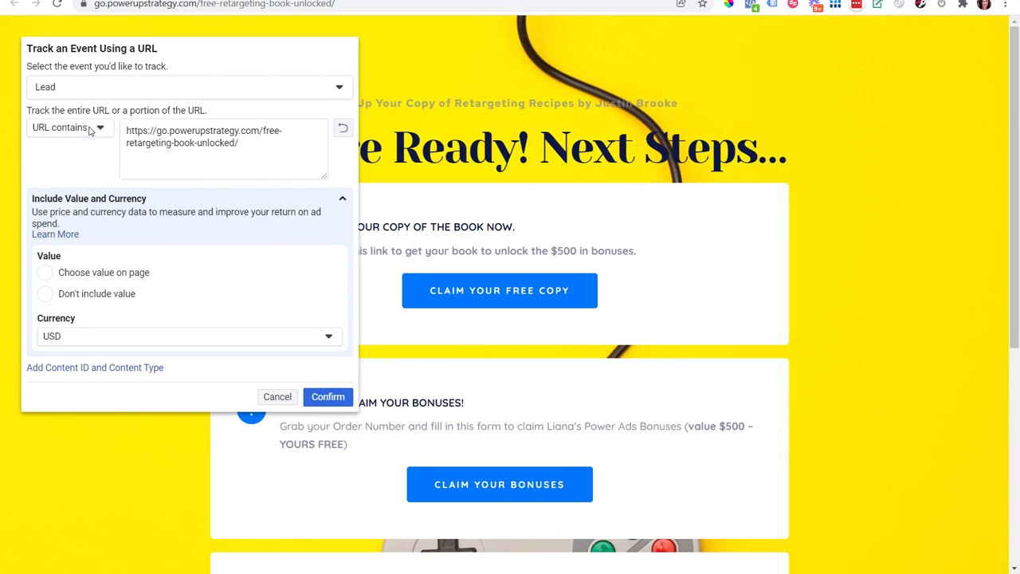
left_click(88, 132)
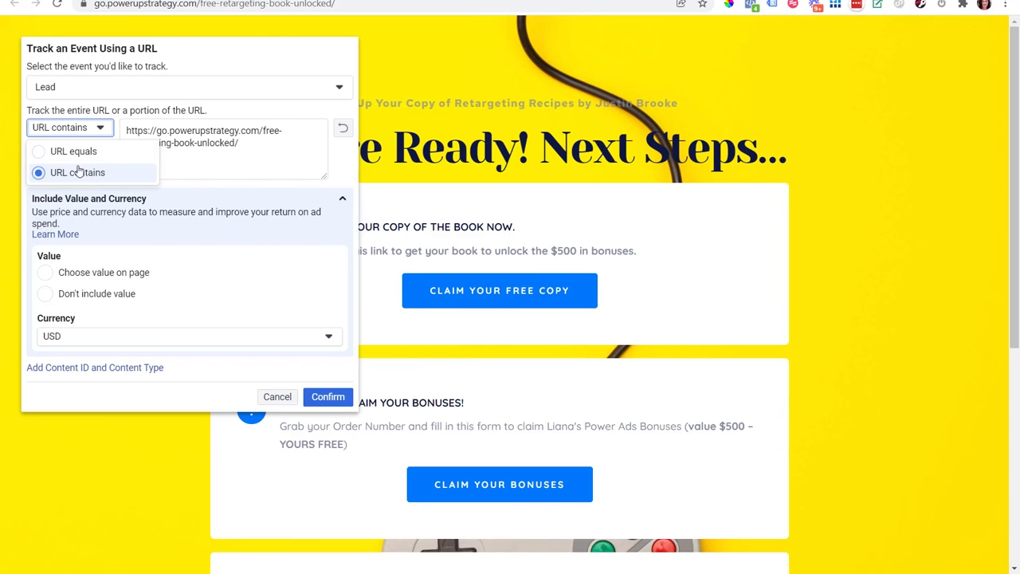
left_click(213, 173)
Step: Choose not to include a value and confirm the URL-based Lead event
left_click(46, 295)
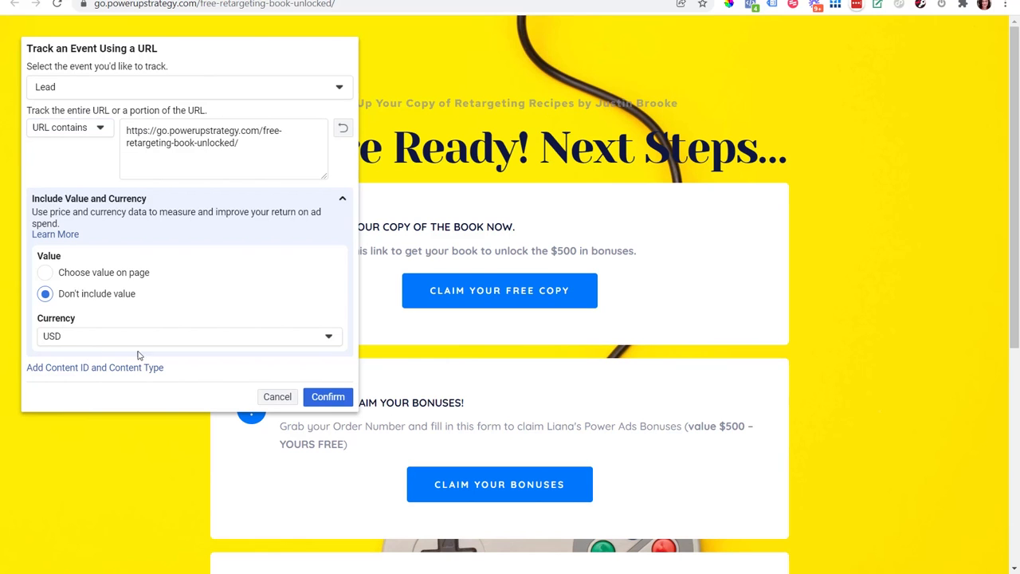
left_click(327, 396)
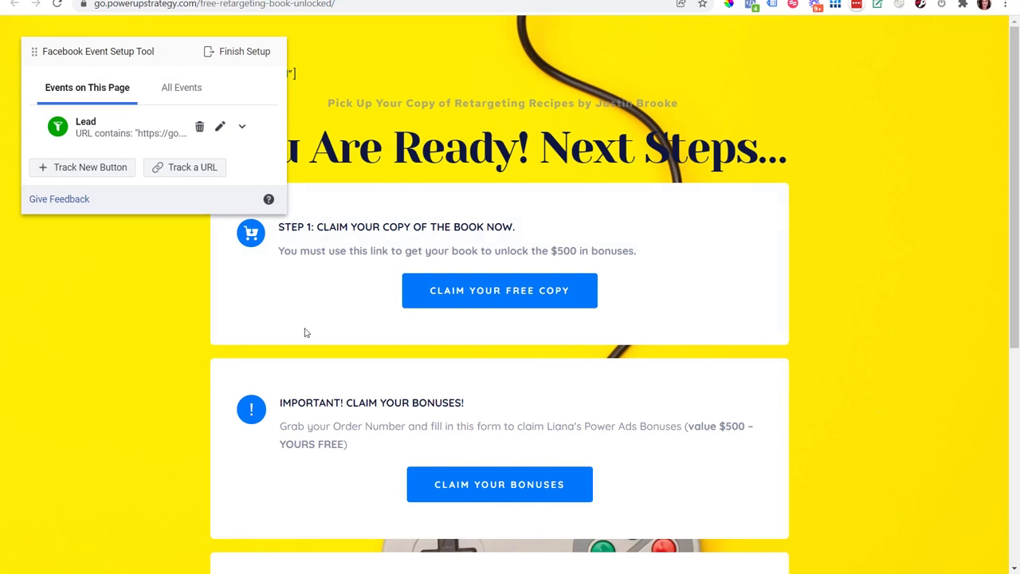
mouse_move(1017, 127)
left_mouse_down()
mouse_move(1019, 335)
mouse_move(1019, 123)
left_mouse_up()
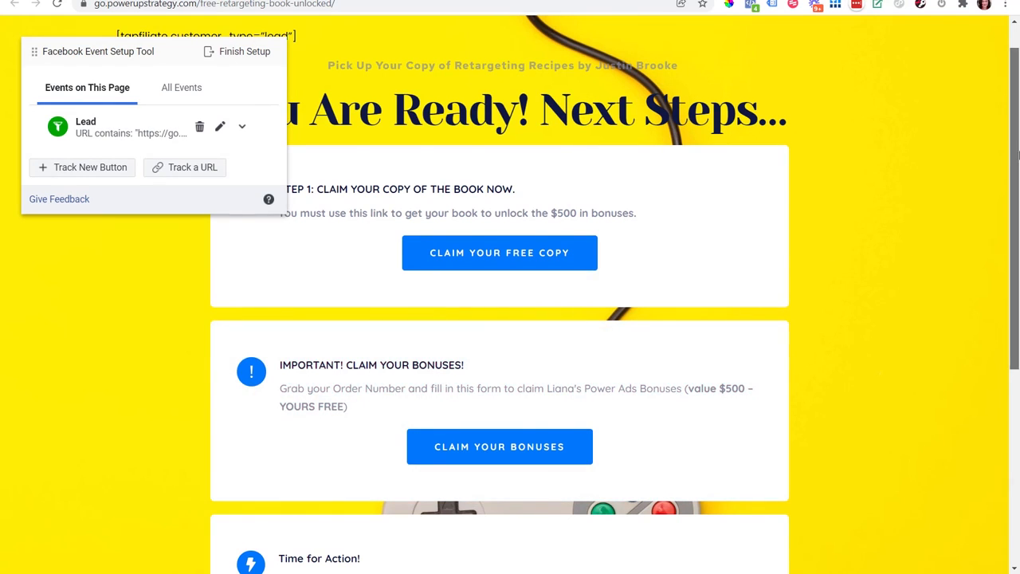
left_click_drag(1018, 154, 1019, 133)
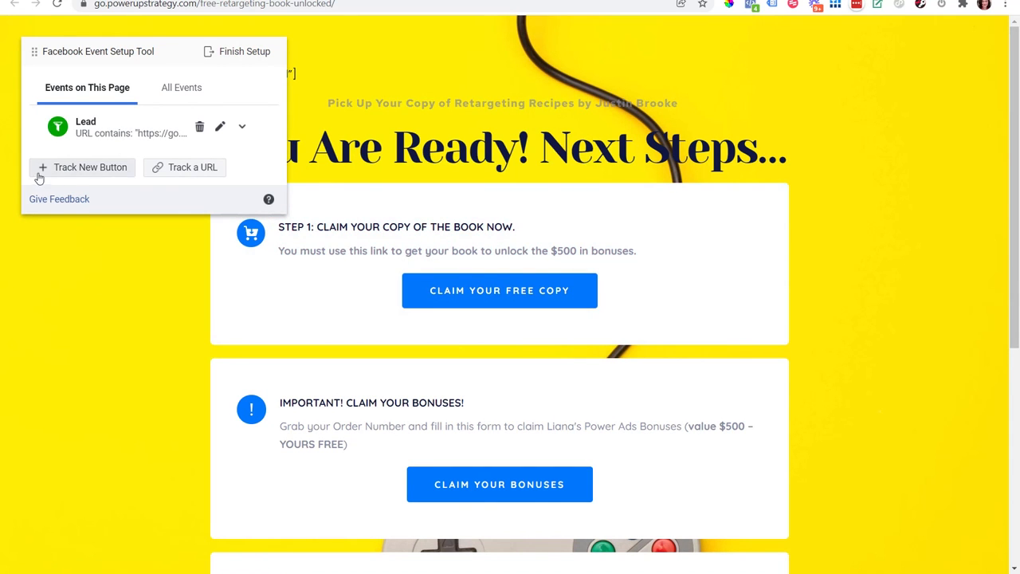
Step: Track a new button, choosing CLAIM YOUR FREE COPY under Step 1, and set its event type to Initiate Checkout
left_click(80, 172)
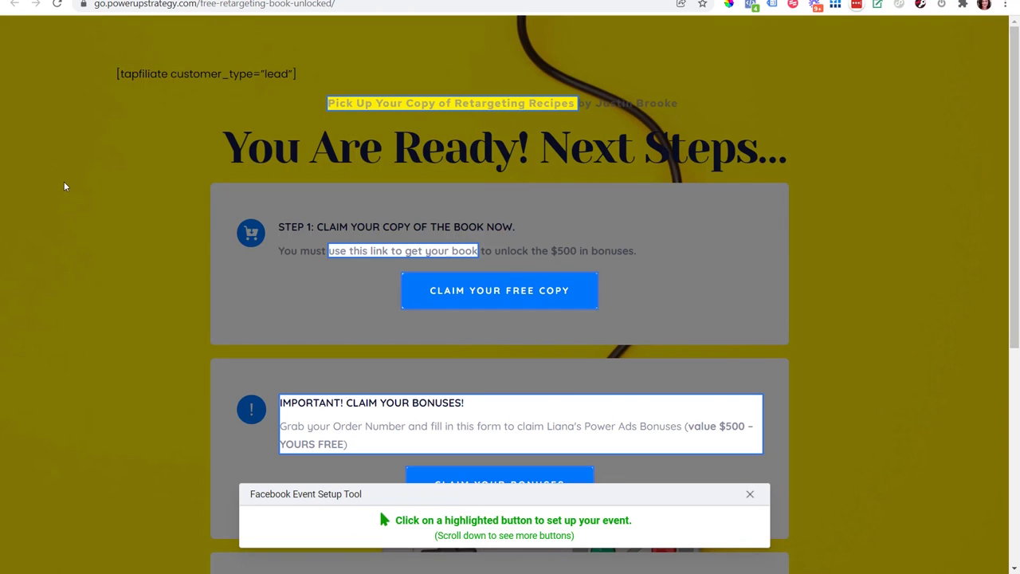
left_click(510, 297)
left_click(91, 86)
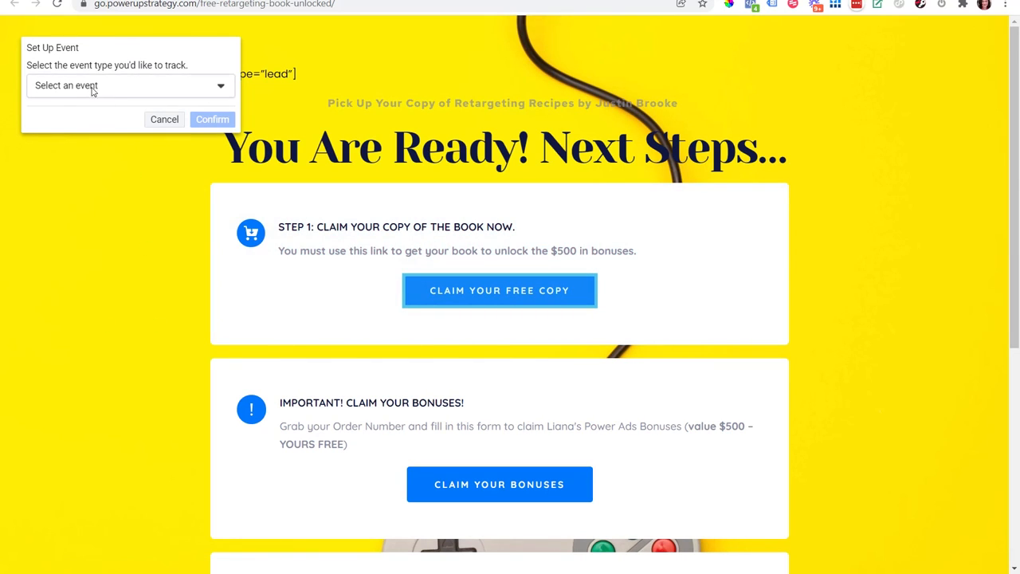
scroll(179, 168, "down", 2)
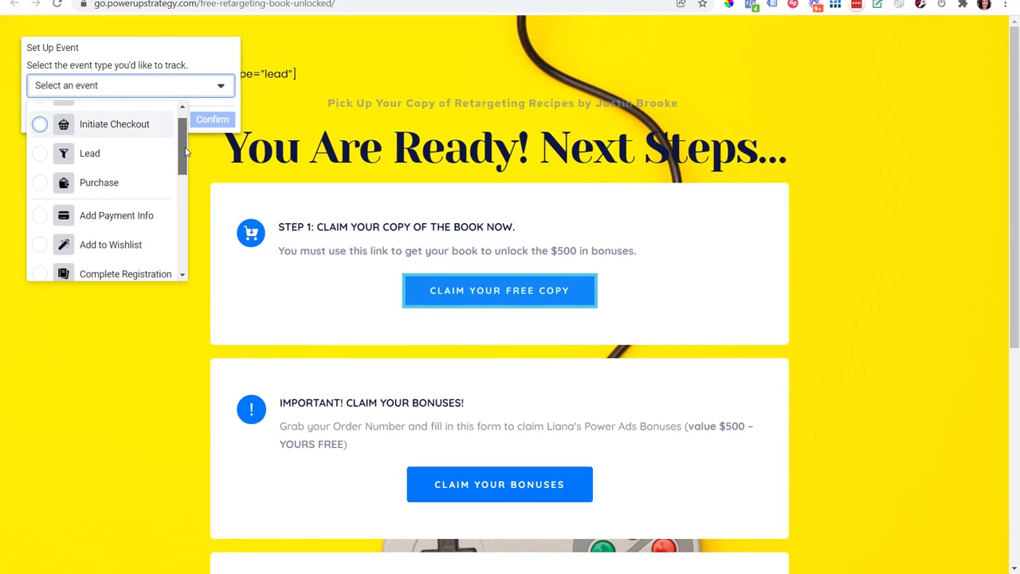
scroll(179, 168, "down", 3)
scroll(173, 175, "up", 2)
scroll(174, 177, "up", 3)
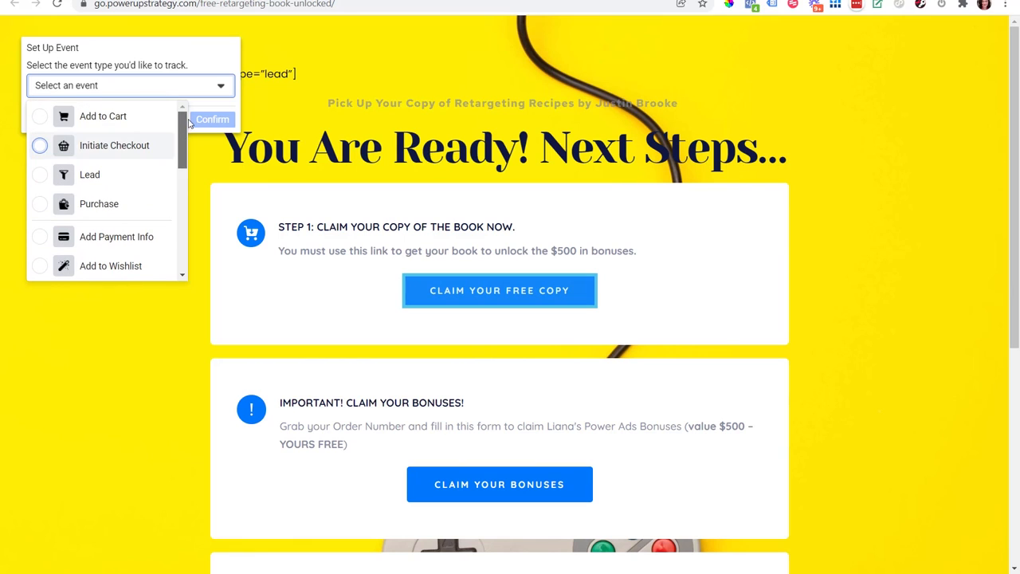
left_click(83, 151)
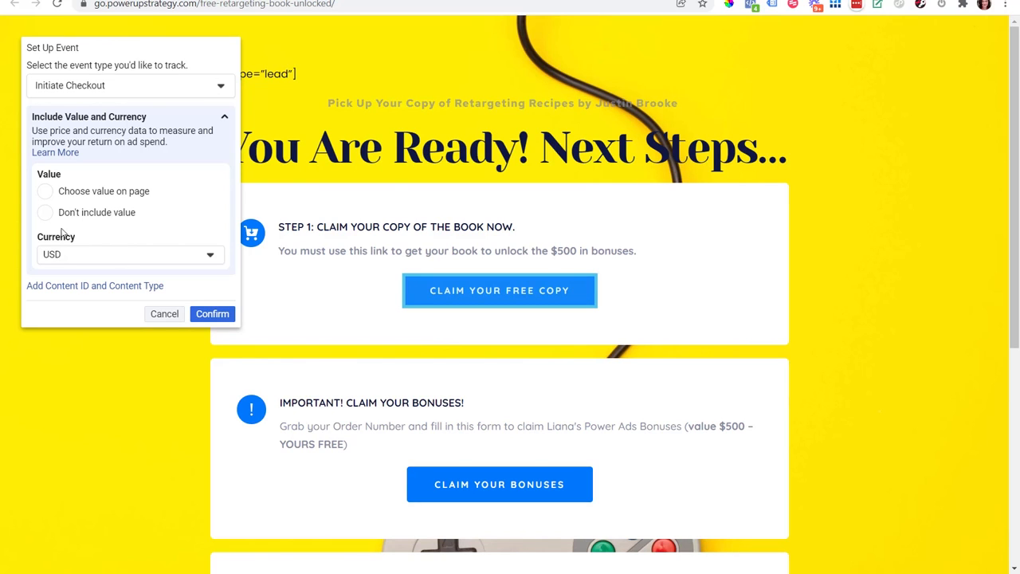
Step: Choose not to include a value for the Initiate Checkout event and confirm it
left_click(48, 192)
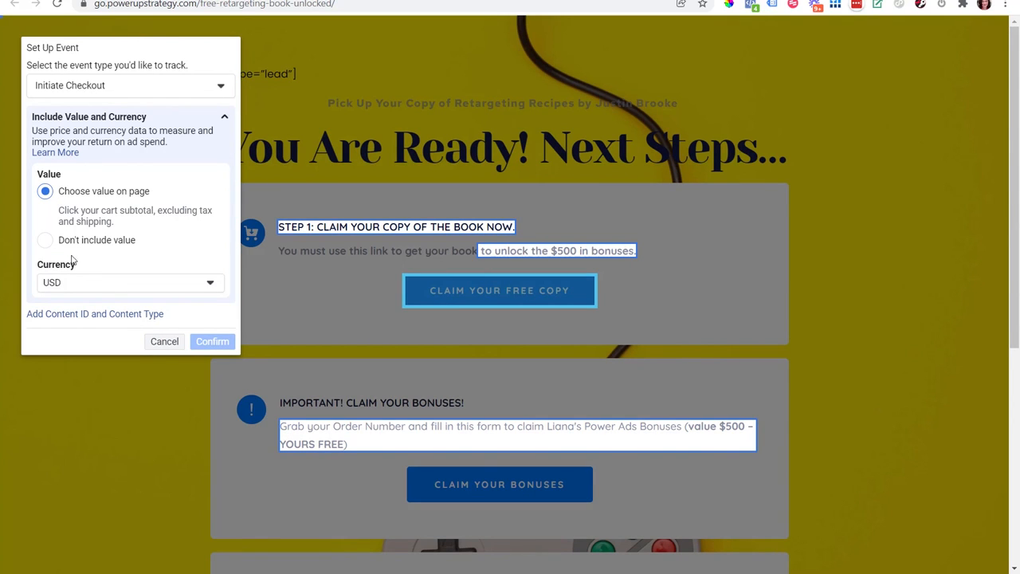
left_click(45, 241)
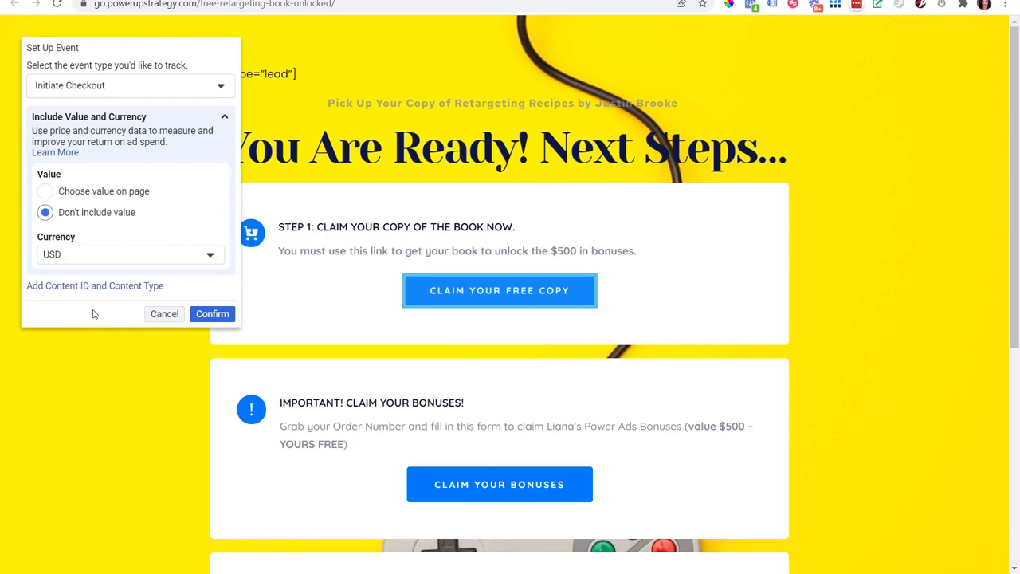
left_click(217, 316)
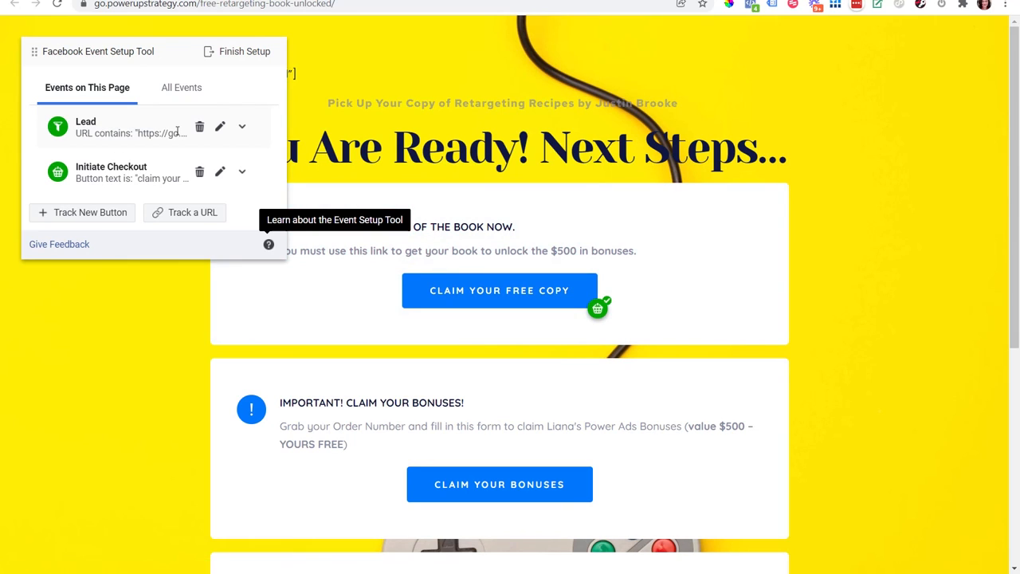
Step: Finish the event setup for the page and submit Yes as feedback on whether the tool was helpful
left_click(240, 53)
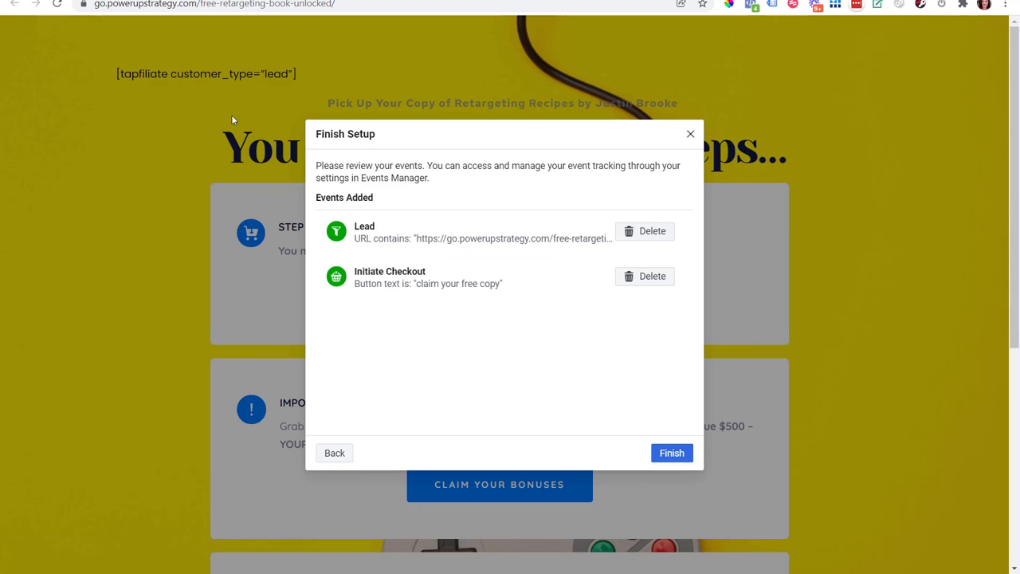
left_click(682, 454)
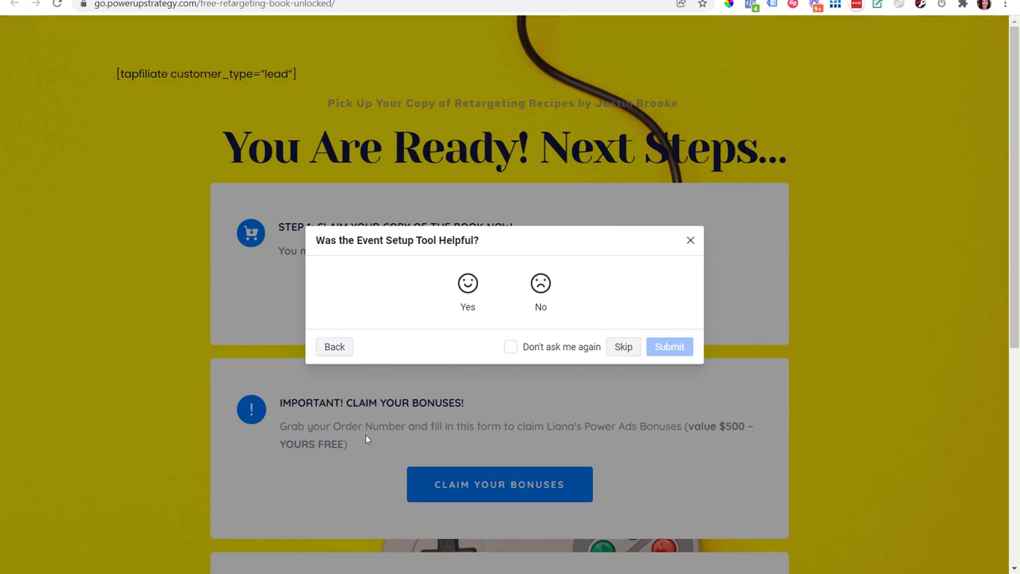
left_click(467, 284)
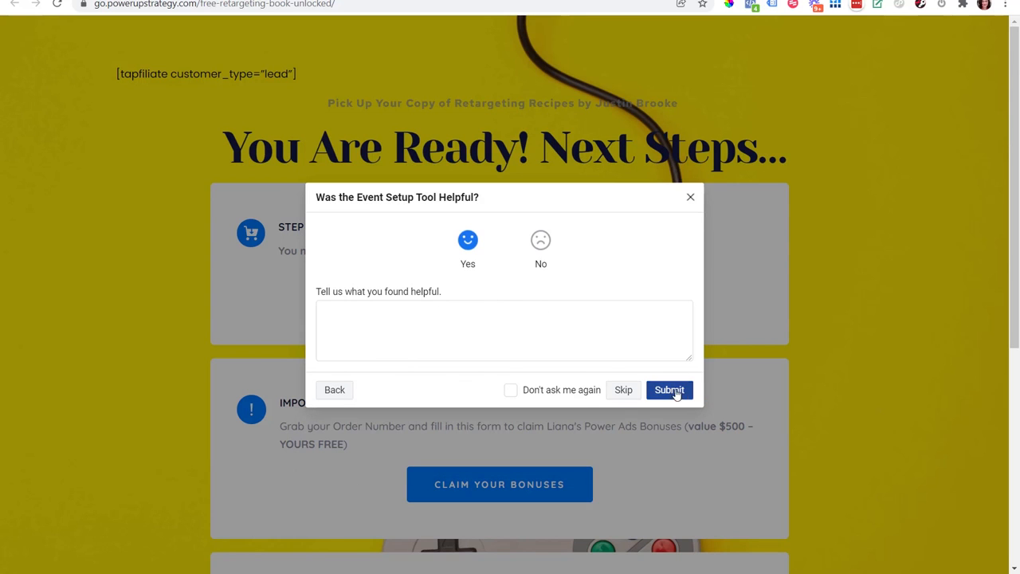
left_click(675, 390)
left_click(673, 364)
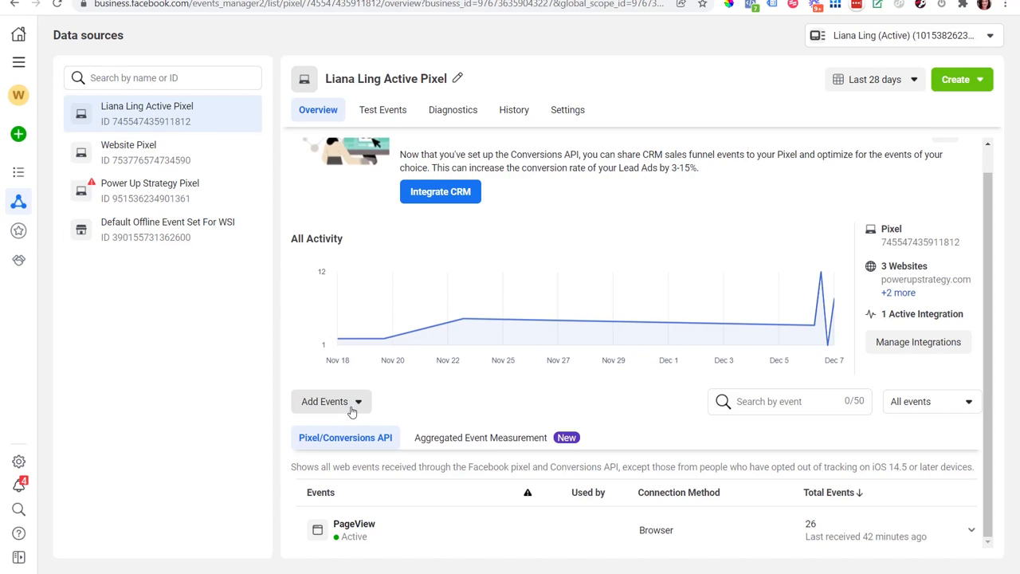
Step: Return to Events Manager and close the Set Up Events dialog without entering another website
left_click(351, 407)
left_click(362, 375)
left_click(707, 439)
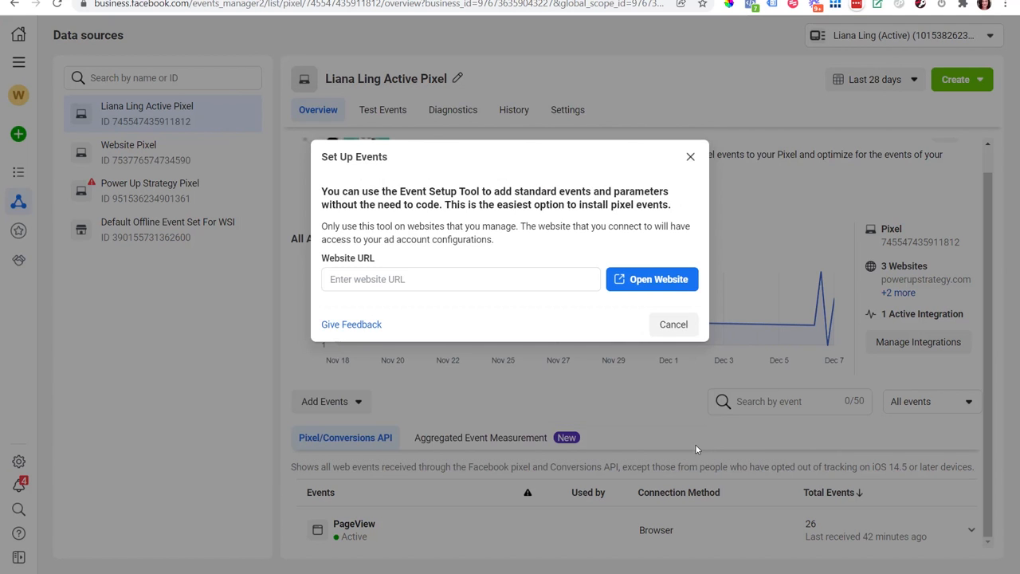
left_click(423, 280)
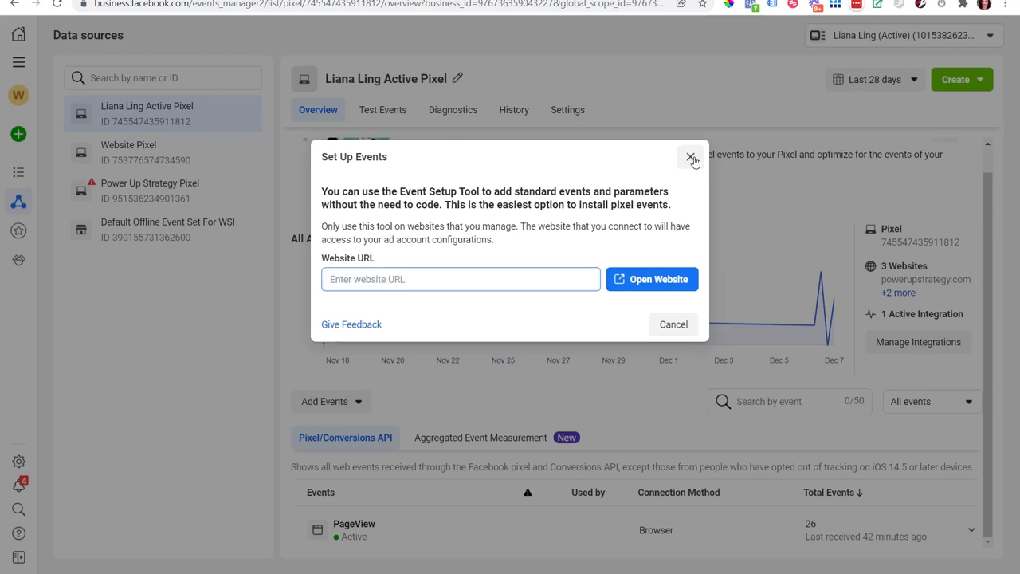
left_click(690, 157)
Step: Start adding events to the pixel using the Conversions API and choose the partner integration method
left_click(331, 403)
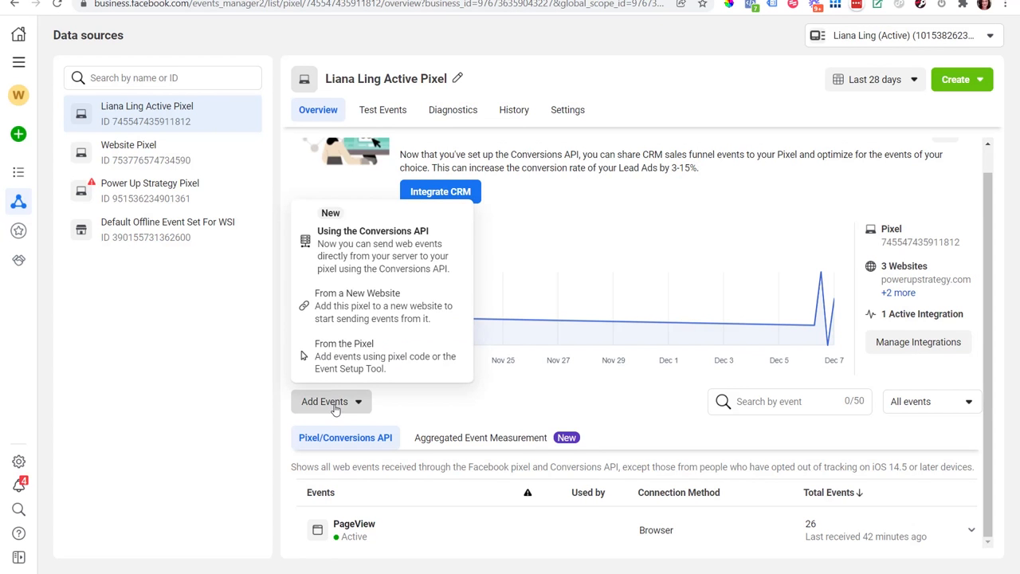
left_click(364, 262)
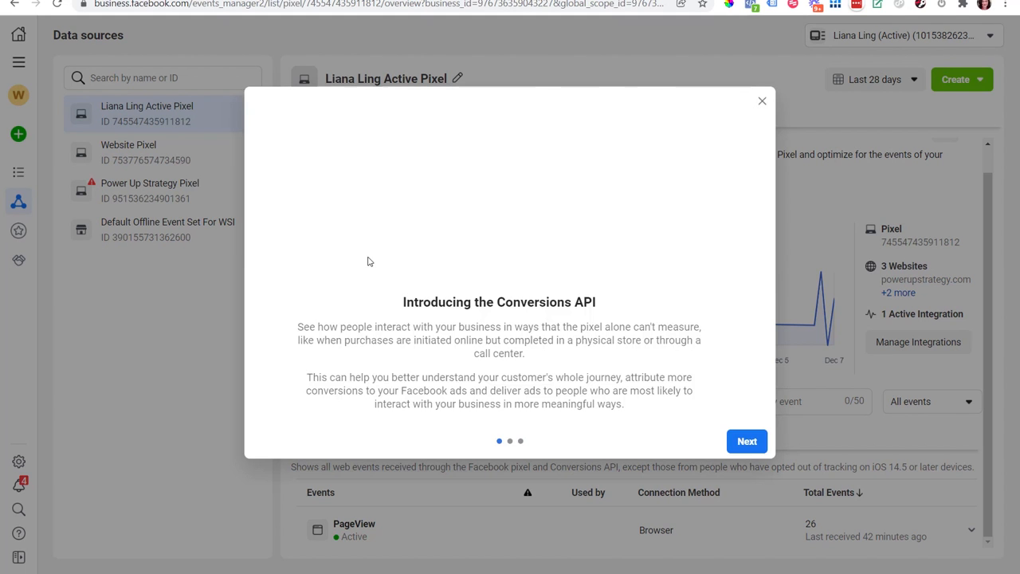
left_click(752, 443)
left_click(756, 443)
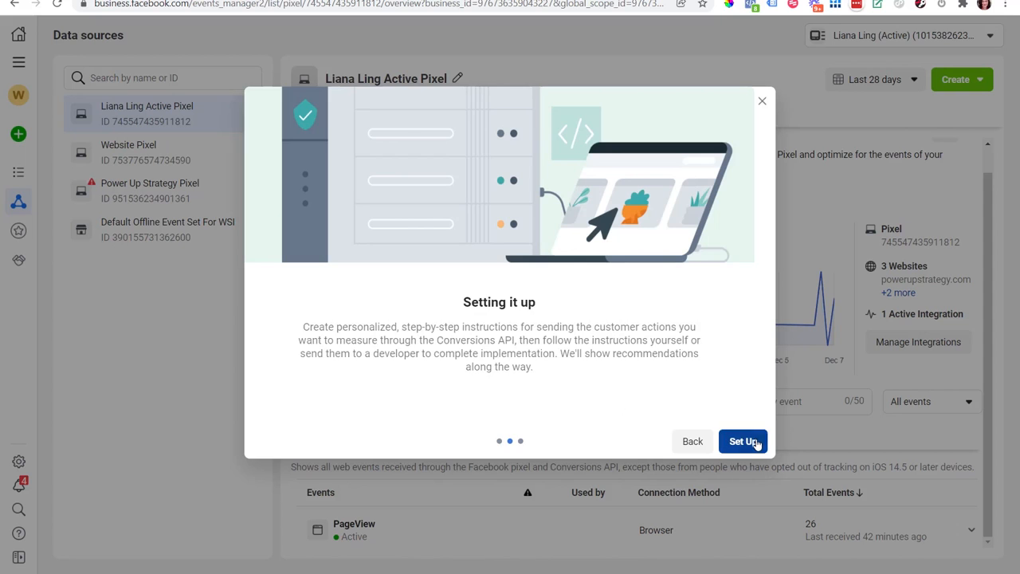
left_click(749, 442)
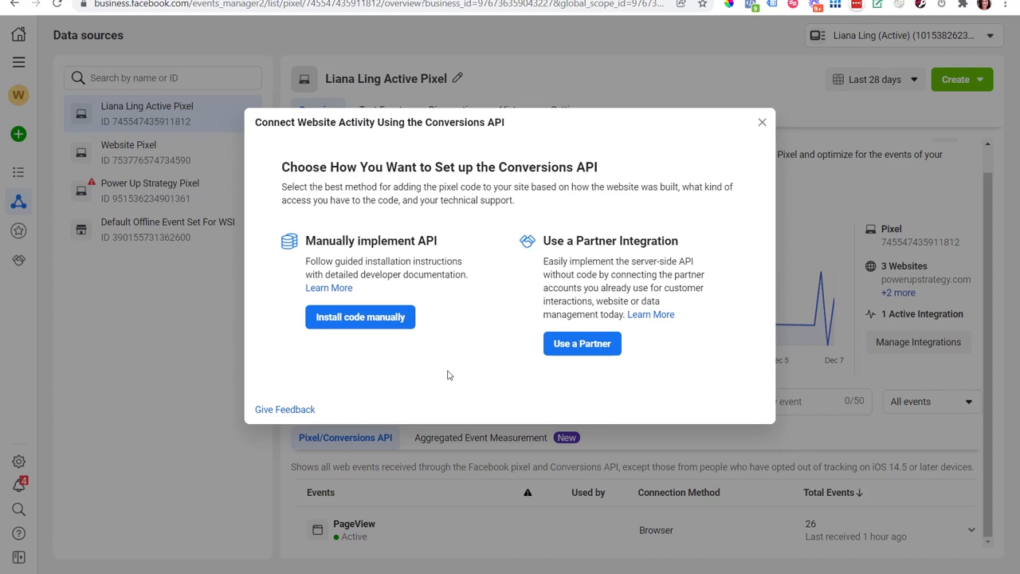
left_click(575, 347)
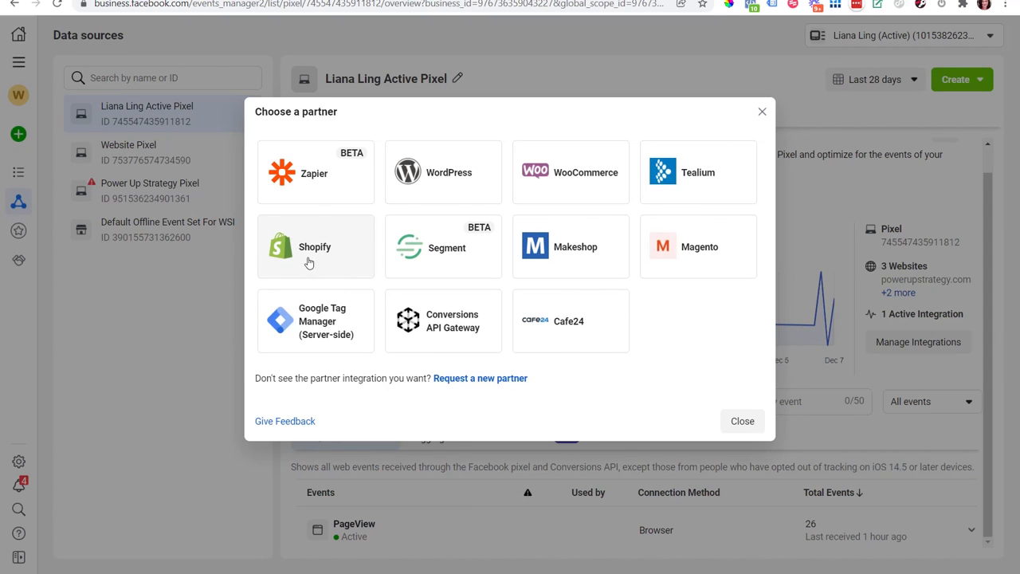
Step: Close the partner selection without choosing a partner and open the options for adding events to the pixel
left_click(739, 421)
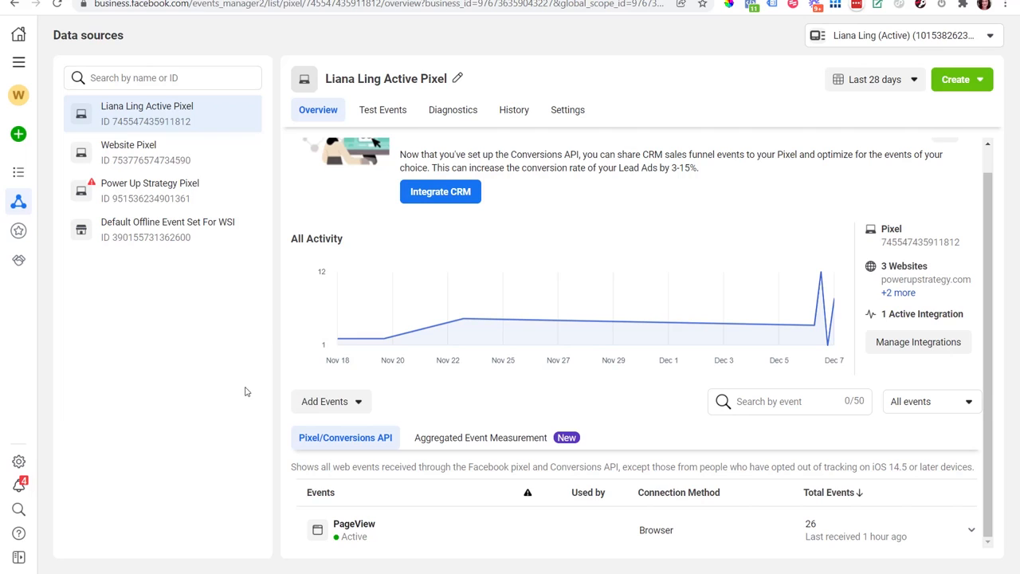
left_click(331, 408)
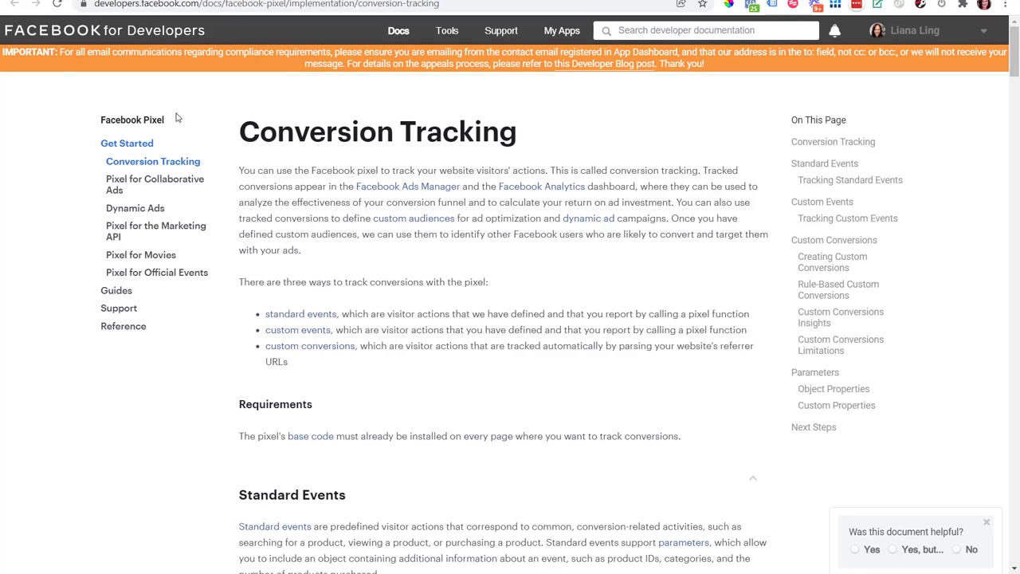
Step: Look over the Conversion Tracking documentation, switch to the Facebook Pixel Events note and review its event scripts
left_click_drag(1015, 54, 916, 4)
key("alt+Tab")
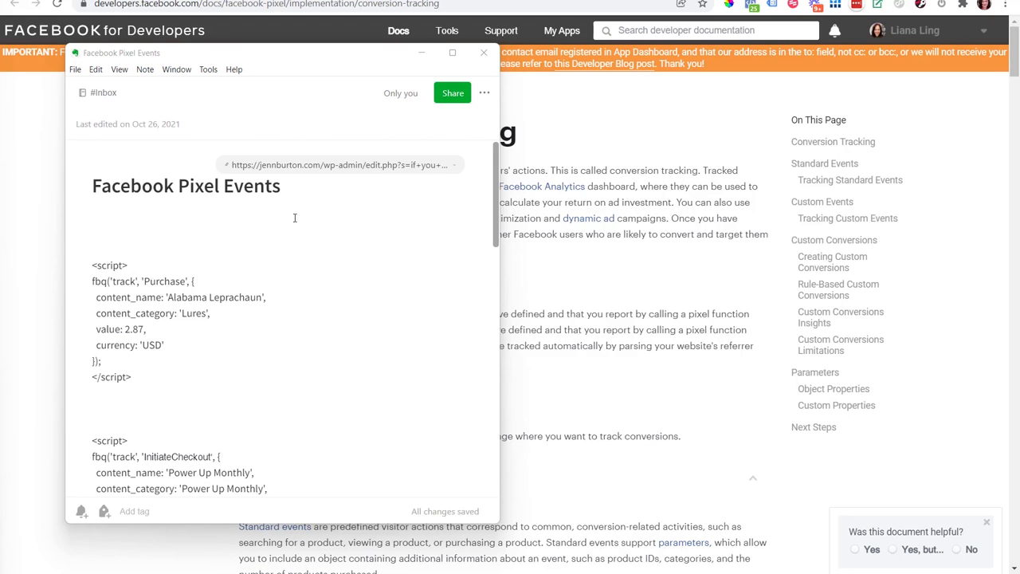
left_click_drag(495, 192, 468, 251)
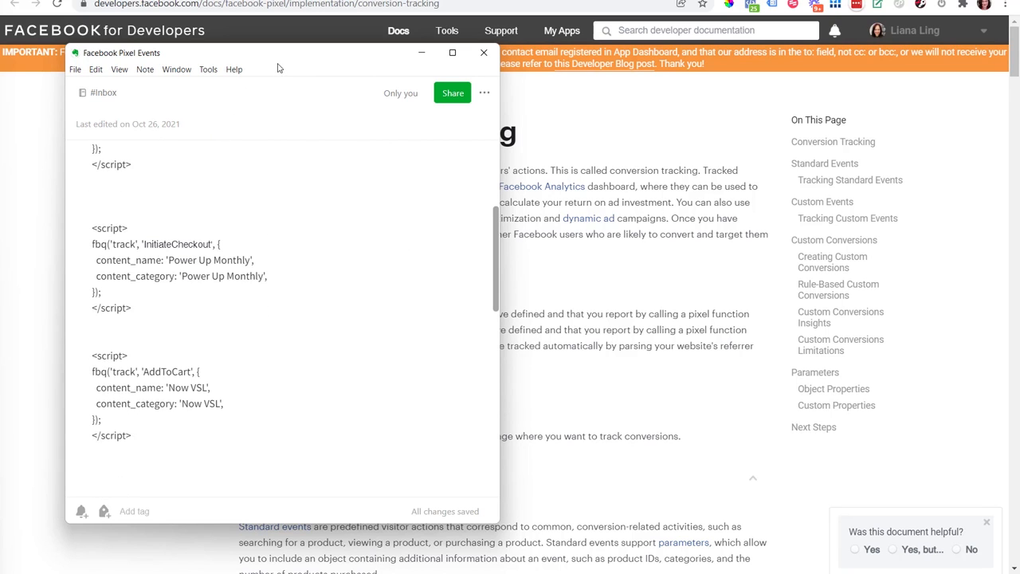
left_click_drag(297, 67, 323, 67)
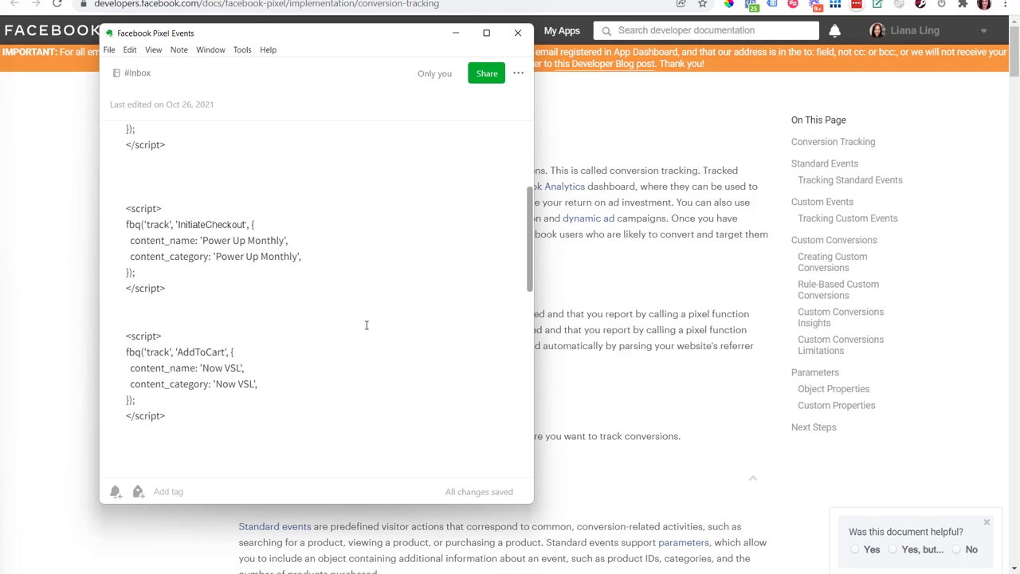
left_click_drag(532, 224, 509, 175)
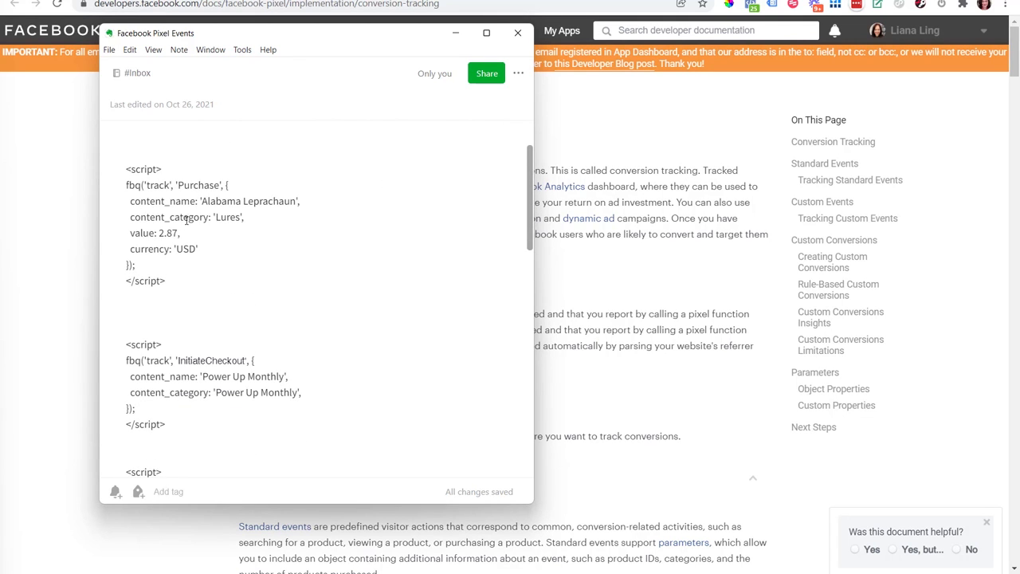
Step: Clear the content_name and content_category values in the note's Purchase script, keeping the quotation marks
left_click_drag(203, 202, 287, 205)
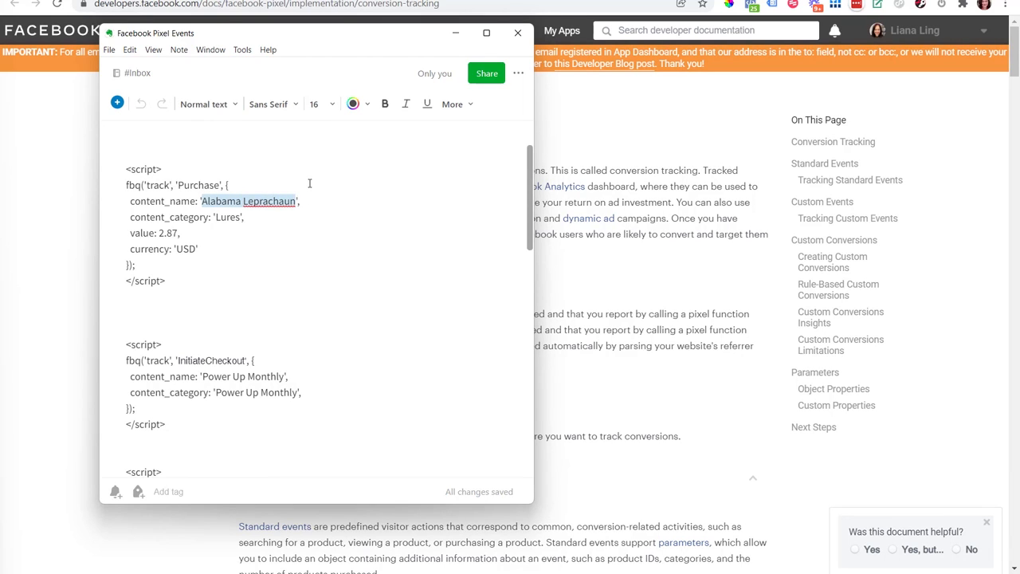
key("BackSpace")
key("Down")
key("Right")
key("Right")
key("Delete")
key("Delete")
key("Delete")
key("Delete")
key("Delete")
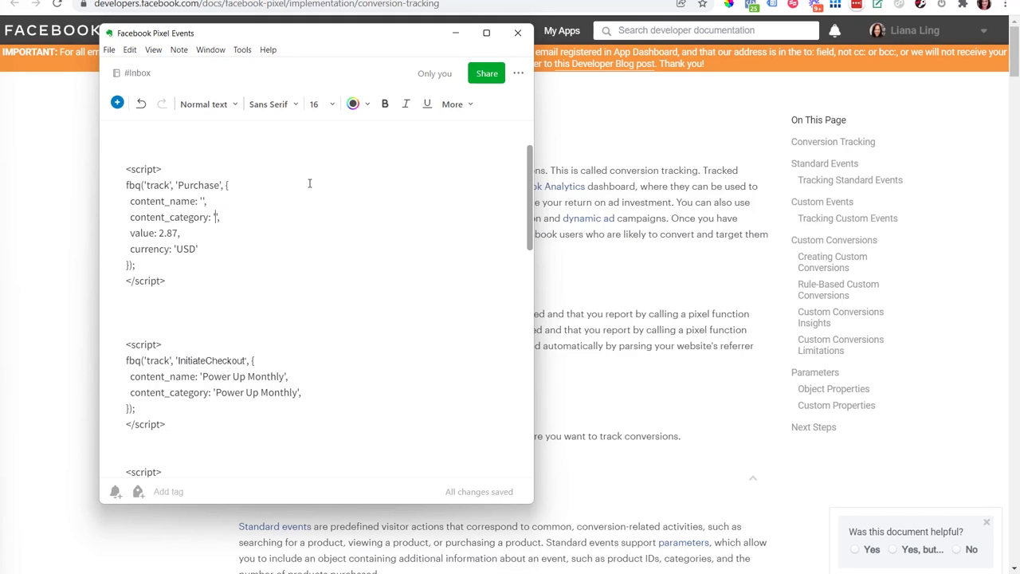
Step: Set content_category to 'Book' and content_name to 'Book Clients' in the Purchase script
type("Book")
key("Left")
key("Left")
type("Face")
key("BackSpace")
key("BackSpace")
key("BackSpace")
key("BackSpace")
type("Book Clients")
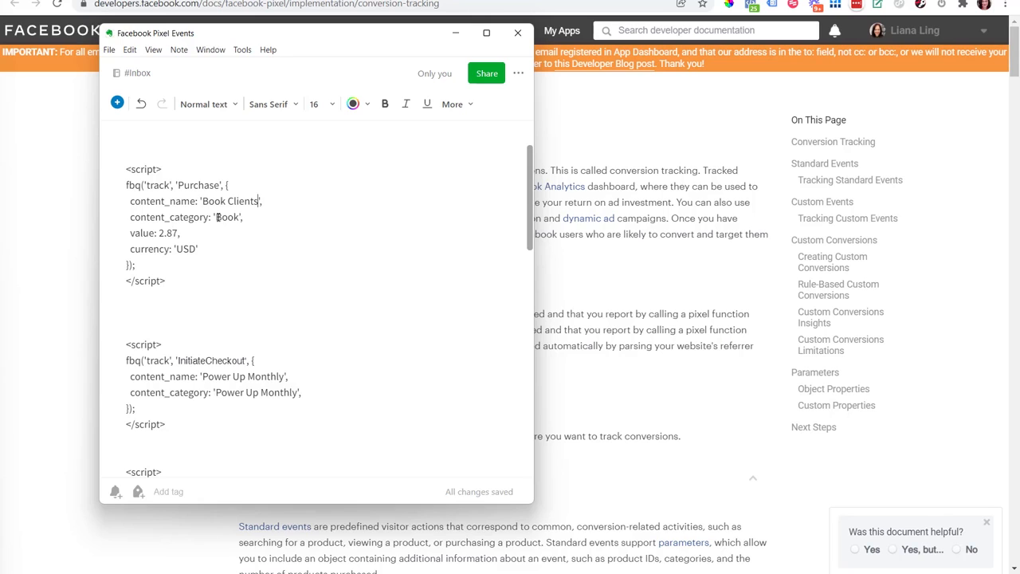
Step: Set the Purchase script's value to 5.00 and check its content category and content name lines
left_click_drag(160, 233, 181, 232)
type("5.00")
left_click_drag(244, 220, 128, 216)
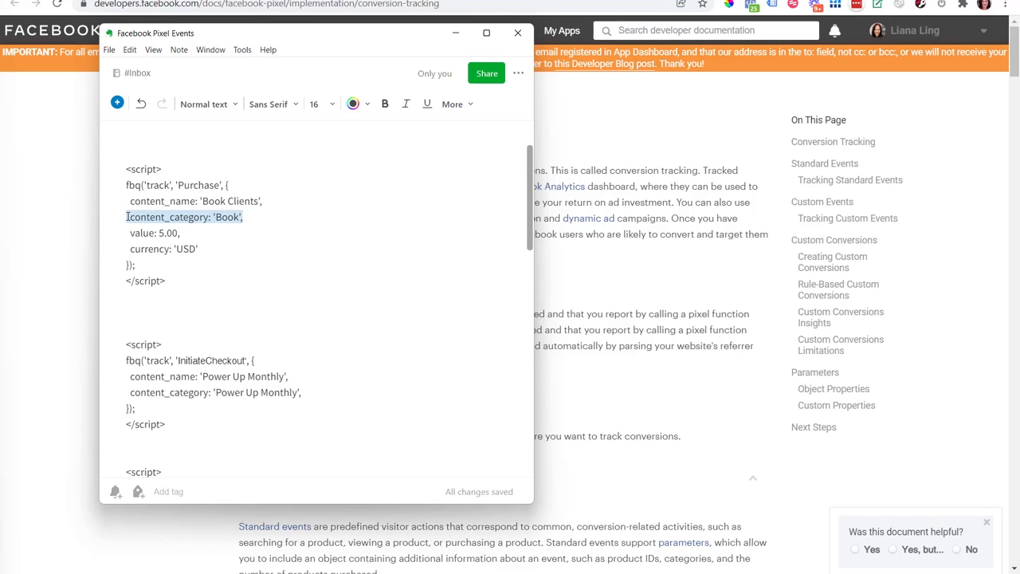
left_click(181, 303)
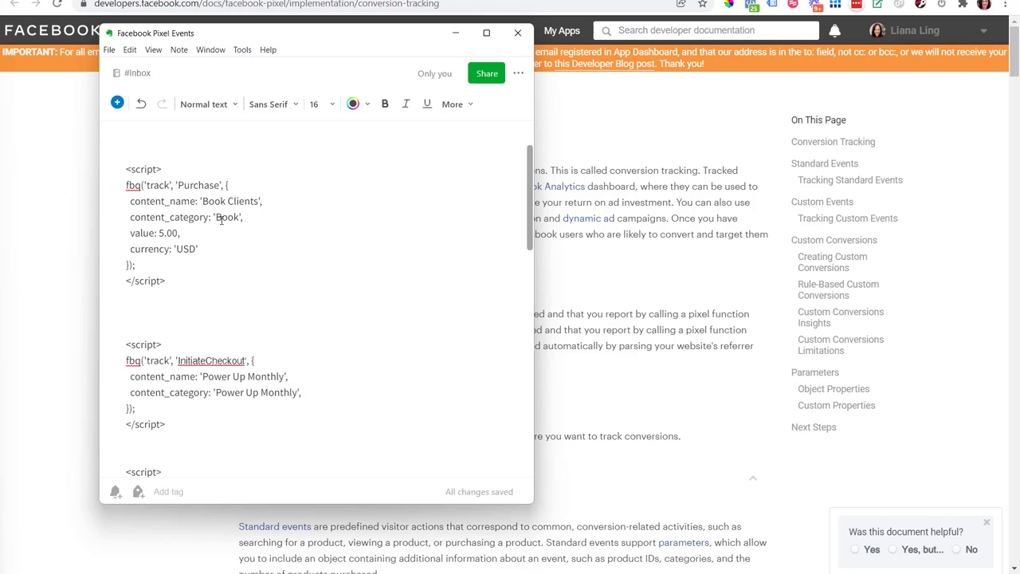
left_click_drag(216, 217, 259, 200)
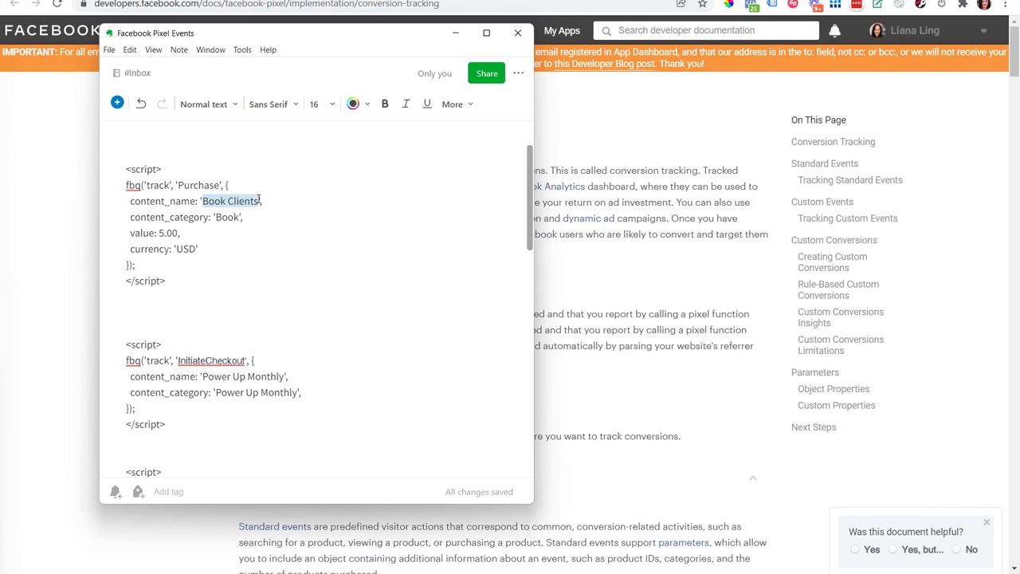
left_click(209, 283)
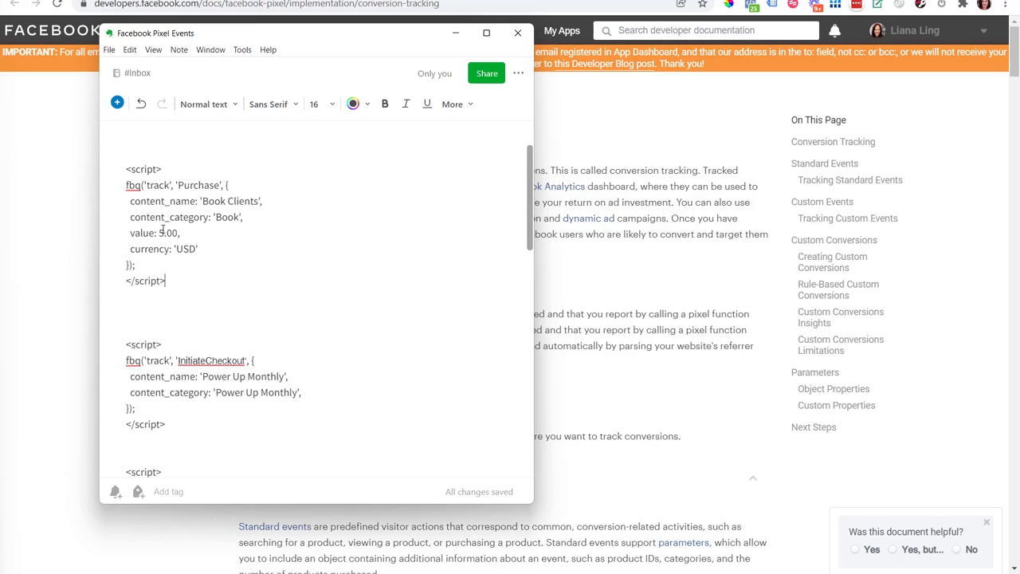
left_click_drag(164, 232, 159, 233)
left_click(196, 278)
type("000")
left_click(197, 278)
left_click_drag(166, 233, 177, 233)
key("BackSpace")
Step: Highlight the complete Purchase script block to examine its extent
left_click_drag(169, 280, 126, 169)
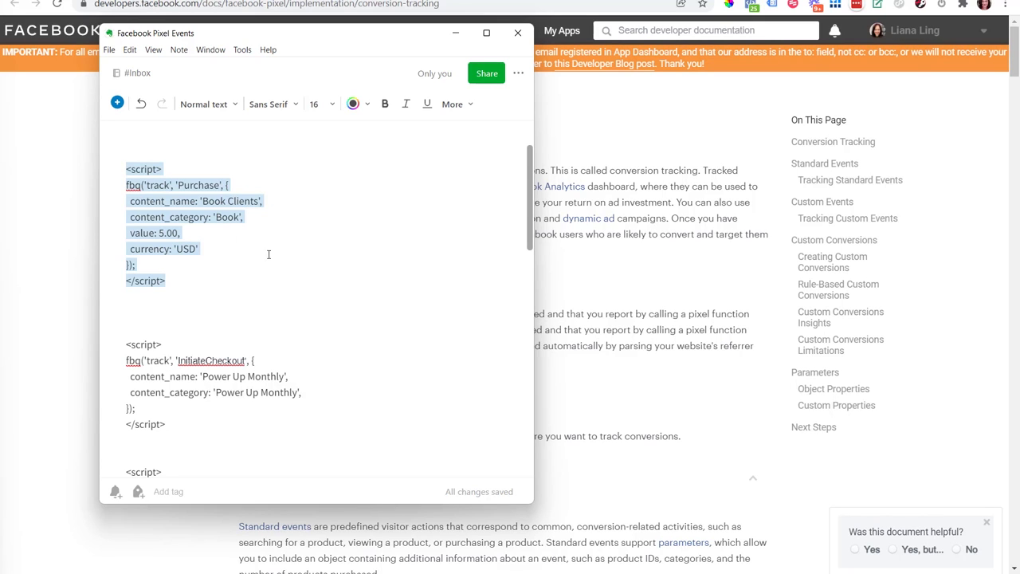
left_click(179, 279)
left_click_drag(175, 281, 130, 169)
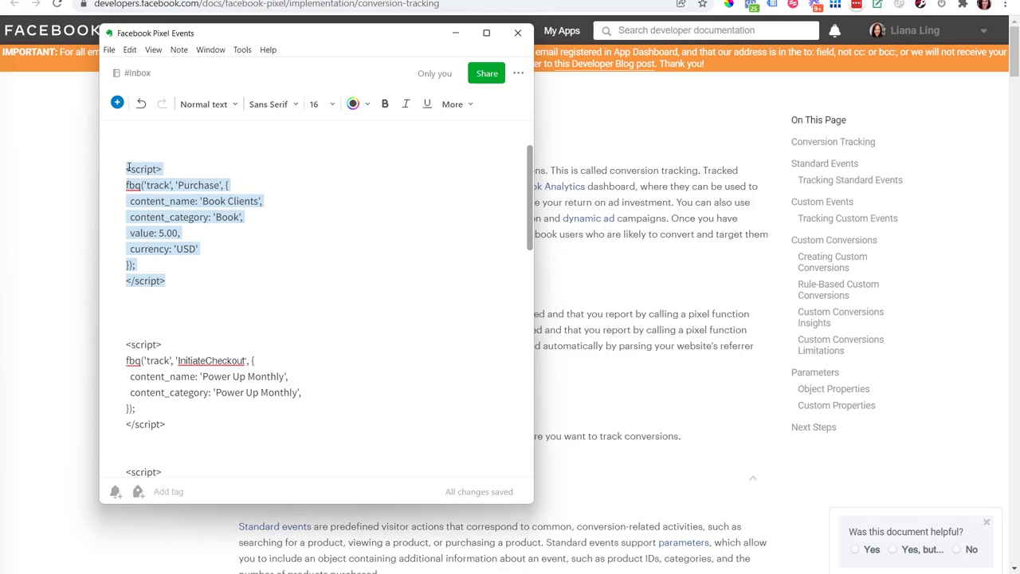
left_click(211, 283)
left_click(168, 267)
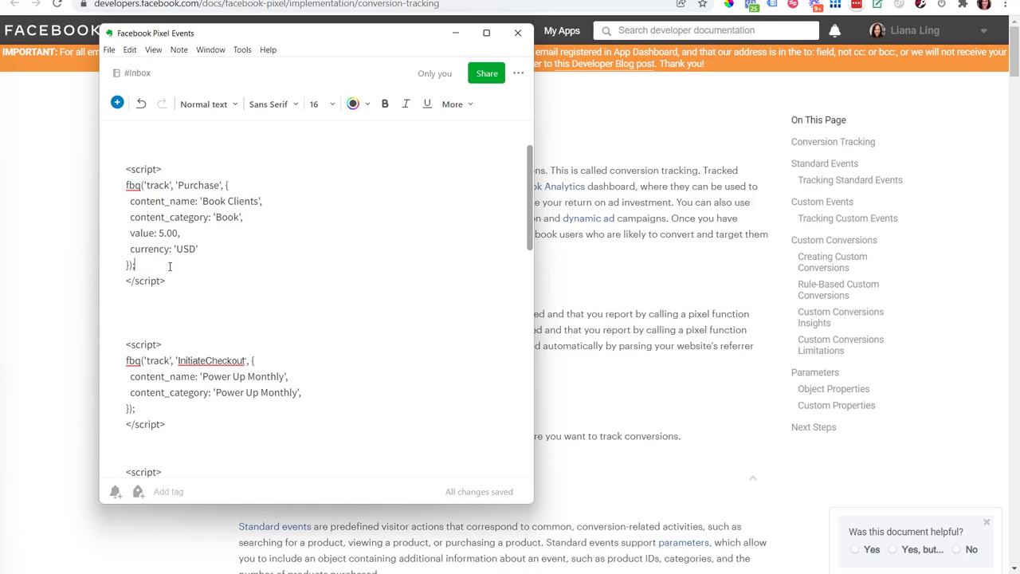
Step: Try extra line breaks inside the Purchase script and remove them again
key("Return")
key("BackSpace")
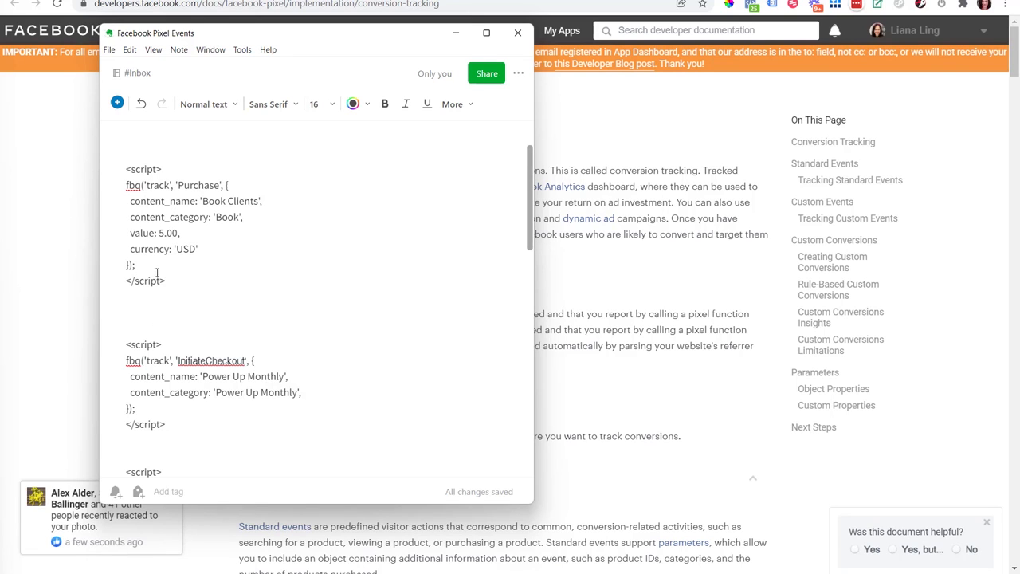
key("Return")
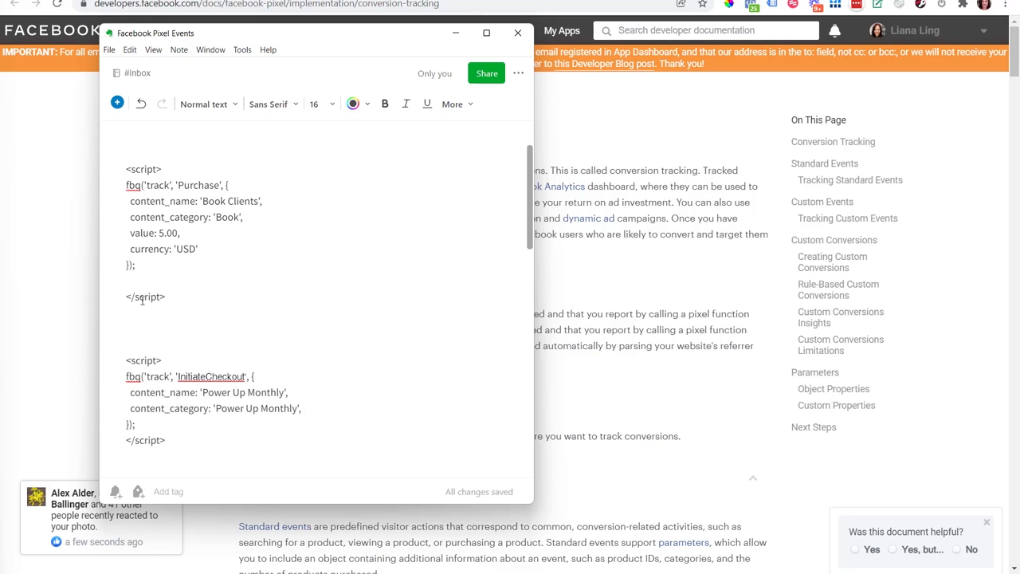
left_click(261, 183)
key("Return")
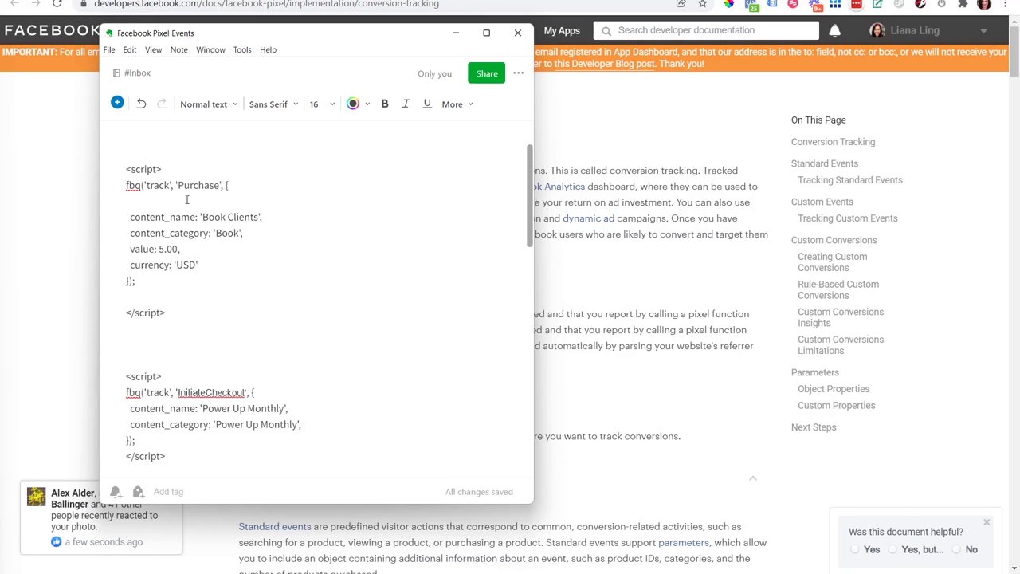
key("BackSpace")
left_click(141, 279)
key("BackSpace")
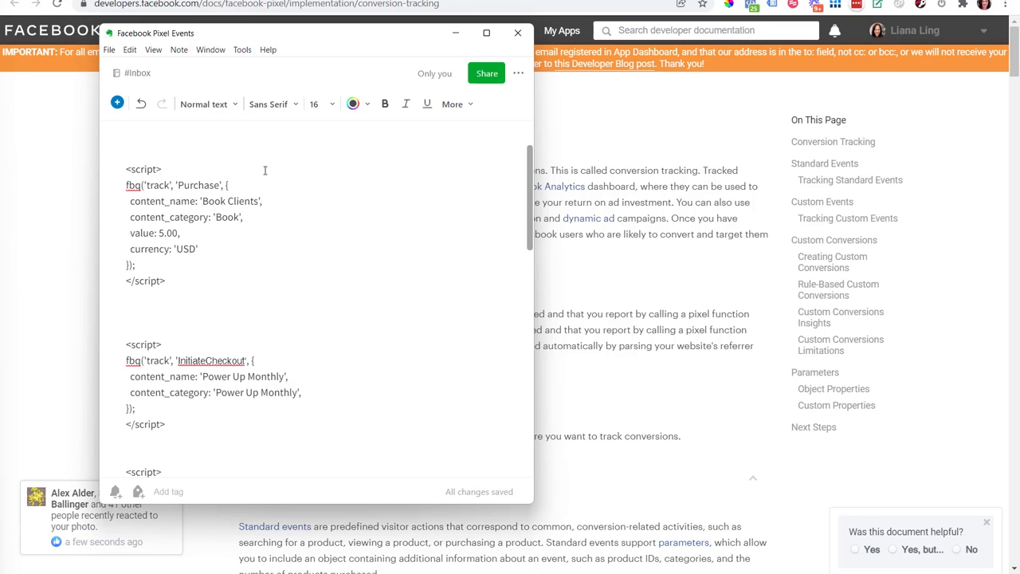
Step: Review the 'Book Clients' content name and copy the complete Purchase script, including its opening and closing script tags
left_click_drag(340, 37, 303, 51)
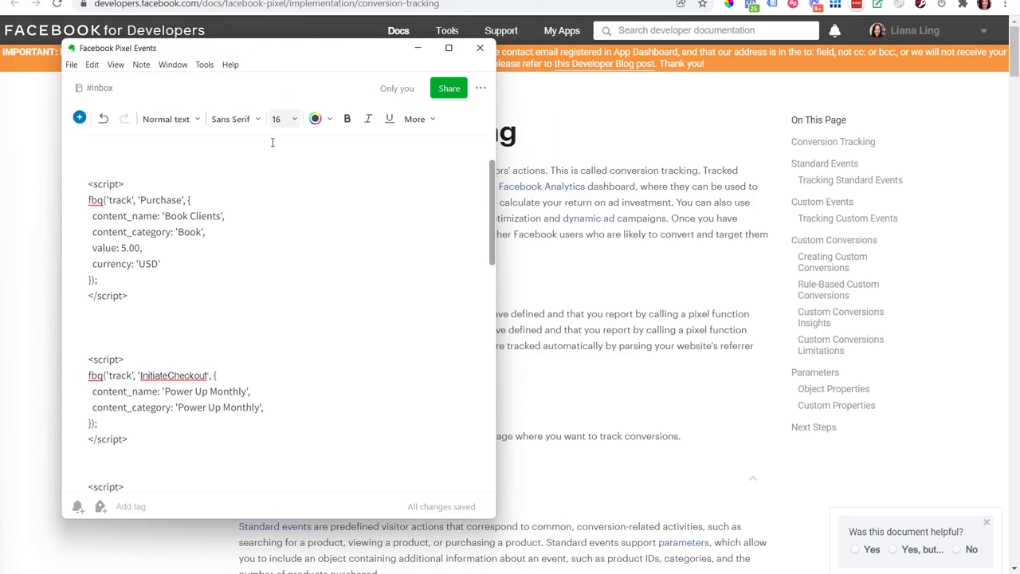
left_click_drag(142, 296, 88, 181)
left_click(170, 302)
key("shift+Right")
key("shift+Right")
key("shift+Right")
key("shift+Right")
key("shift+Right")
key("shift+Right")
key("shift+Right")
key("shift+Right")
key("shift+Right")
key("shift+Right")
key("shift+Right")
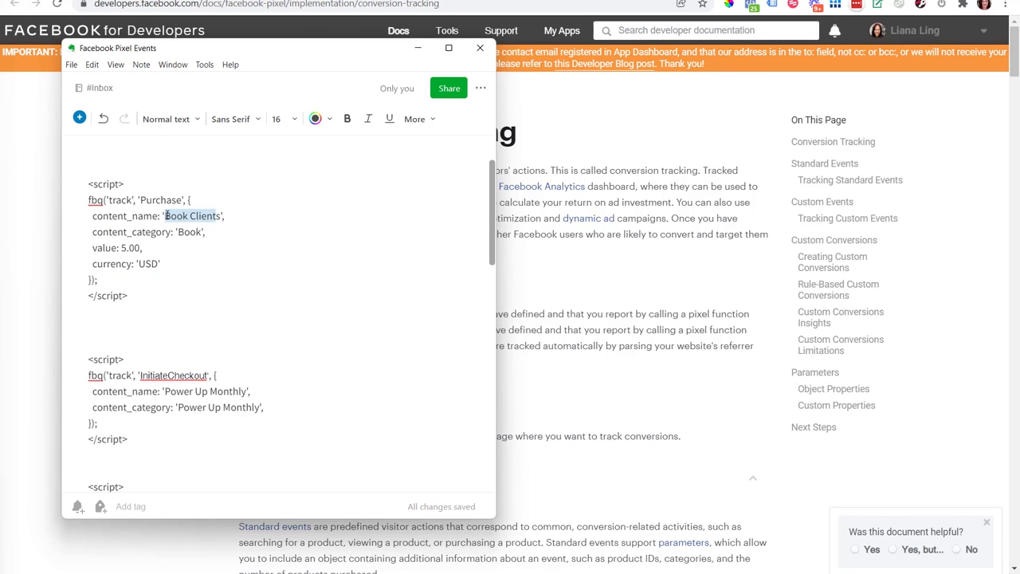
left_click(186, 216)
left_click_drag(165, 216, 220, 216)
left_click(182, 216)
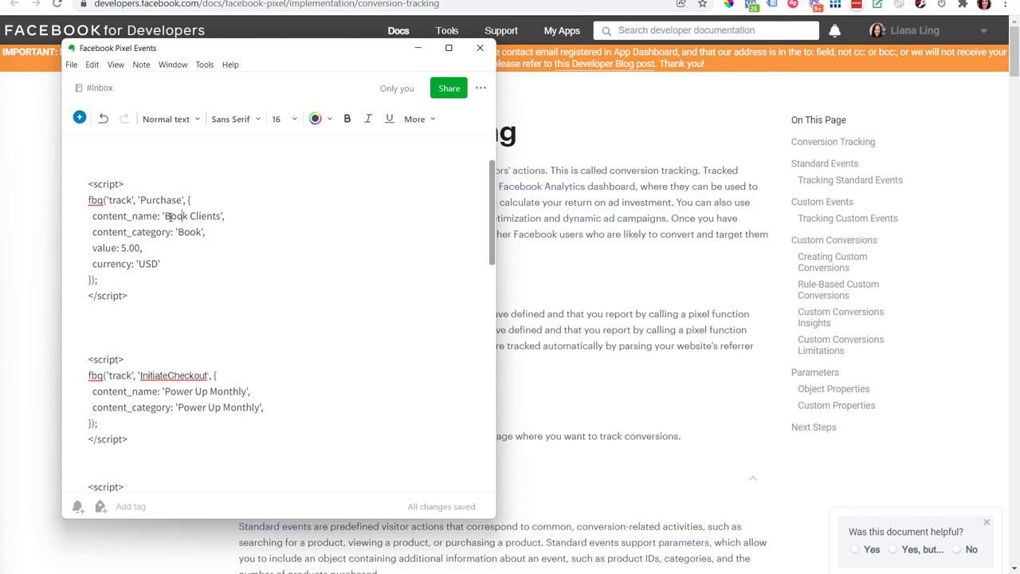
left_click_drag(165, 216, 225, 216)
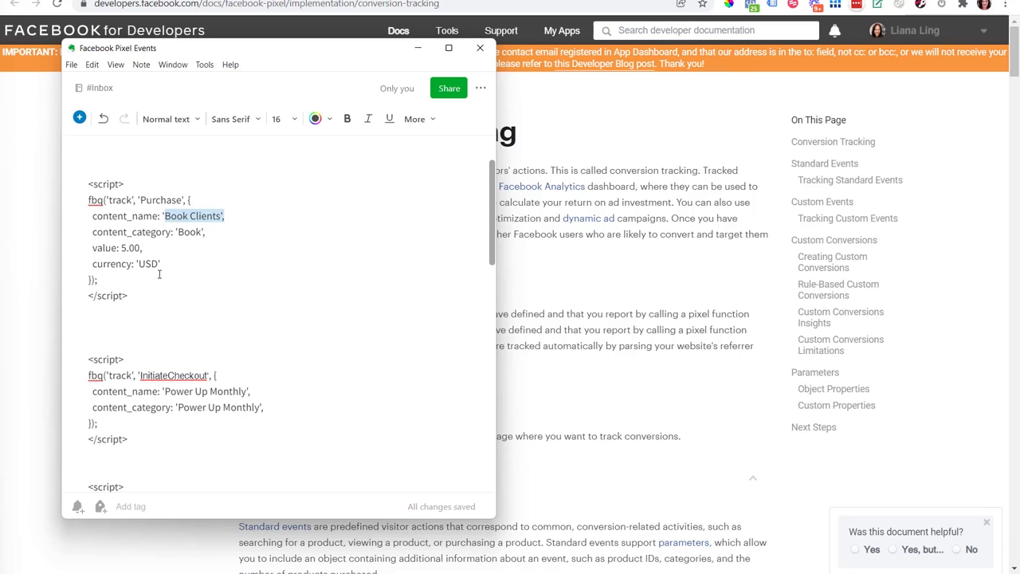
left_click_drag(134, 298, 88, 183)
key("ctrl+c")
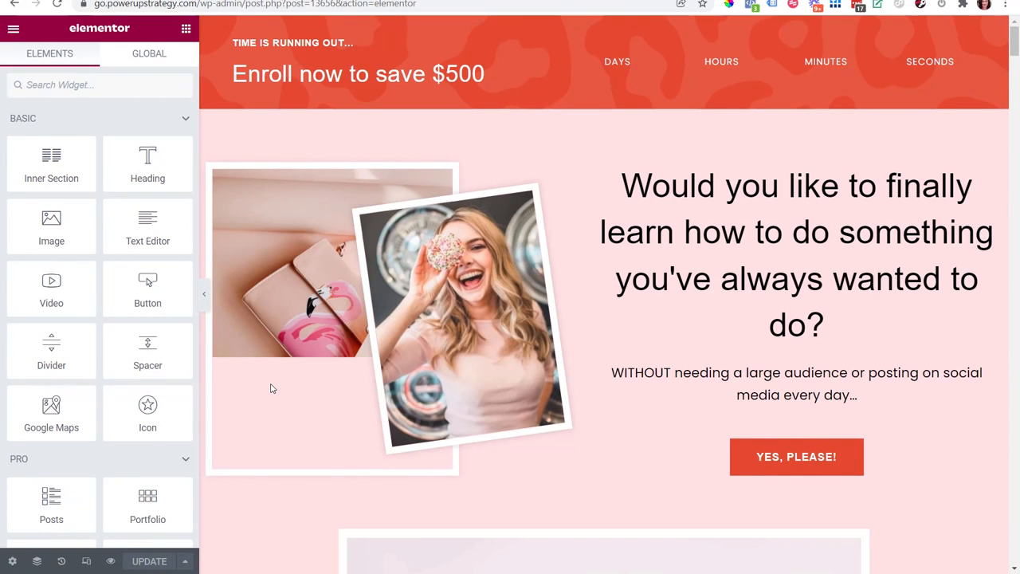
Step: Switch to the page in Elementor and add an HTML widget above the countdown timer in the red banner
left_click_drag(1015, 44, 1016, 161)
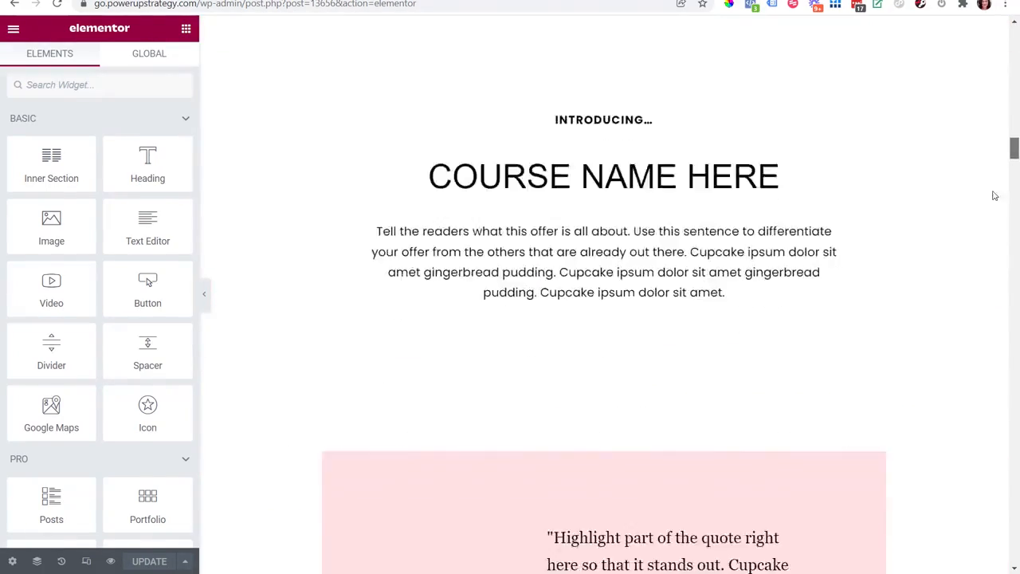
scroll(989, 275, "up", 20)
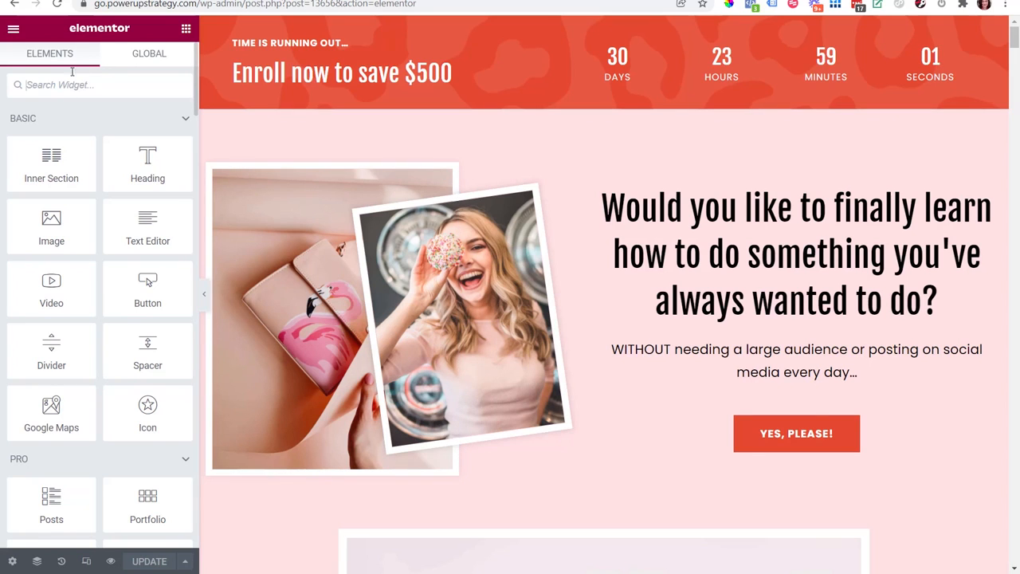
type("html")
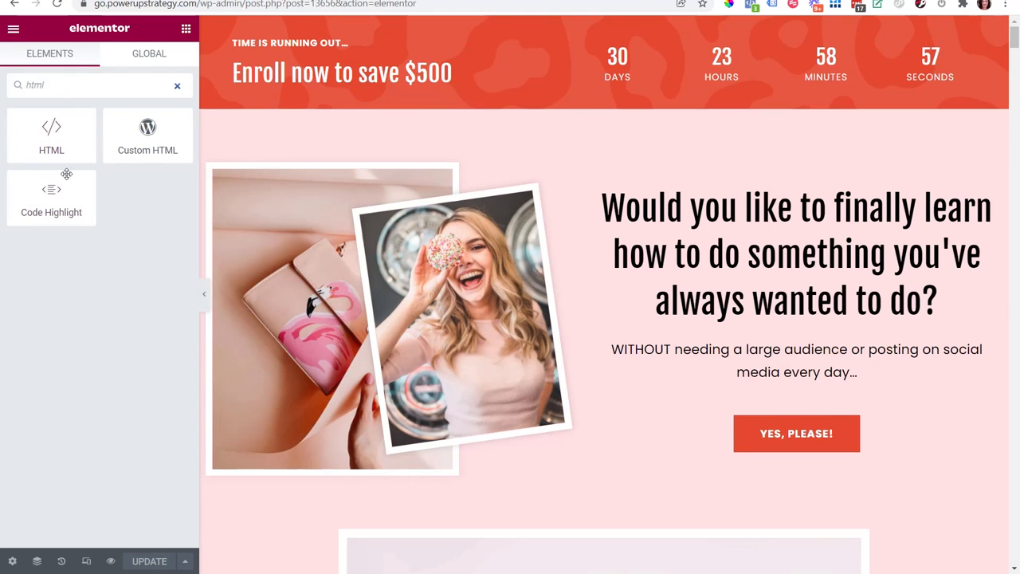
left_click_drag(51, 134, 645, 48)
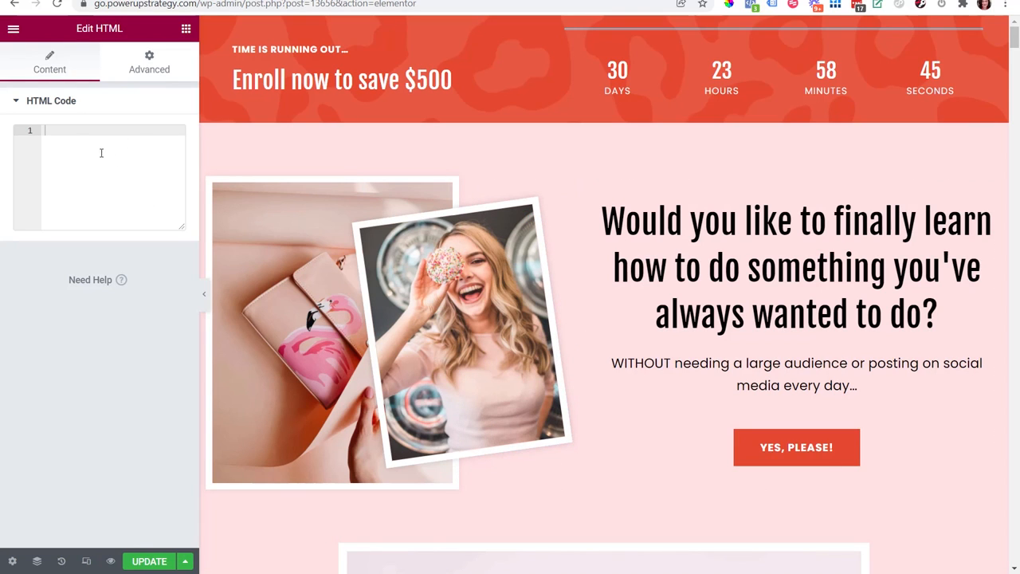
Step: Paste the copied Purchase script into the HTML widget and update the page
key("ctrl+v")
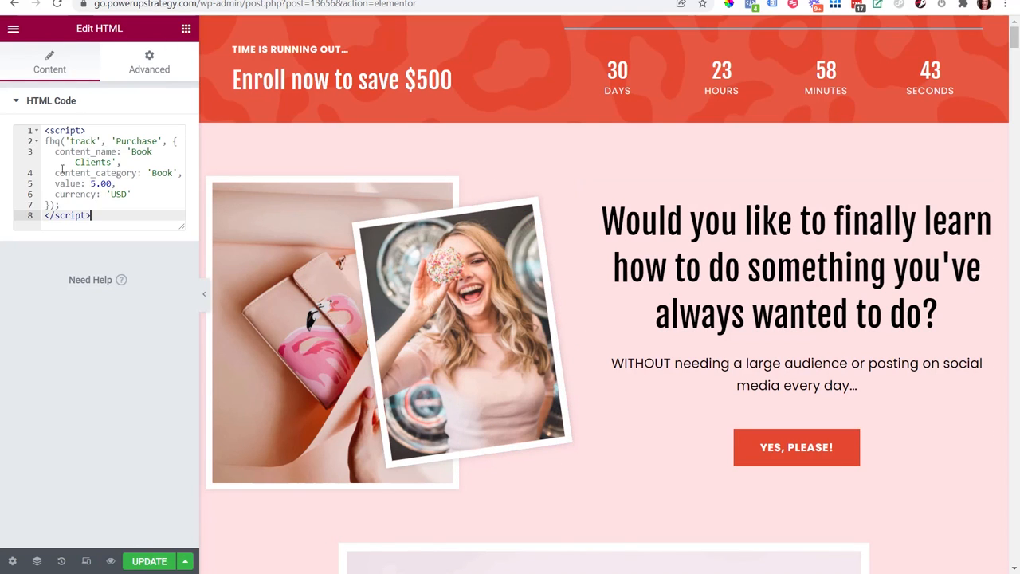
left_click(158, 566)
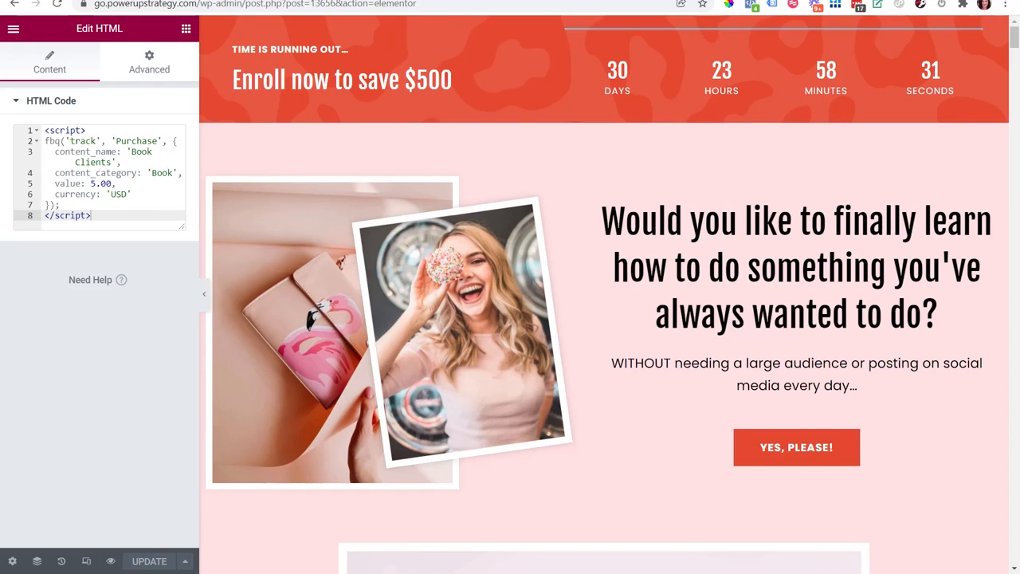
Step: View the live page in an incognito window and examine its Purchase event with the Facebook Pixel Helper
left_click(111, 561)
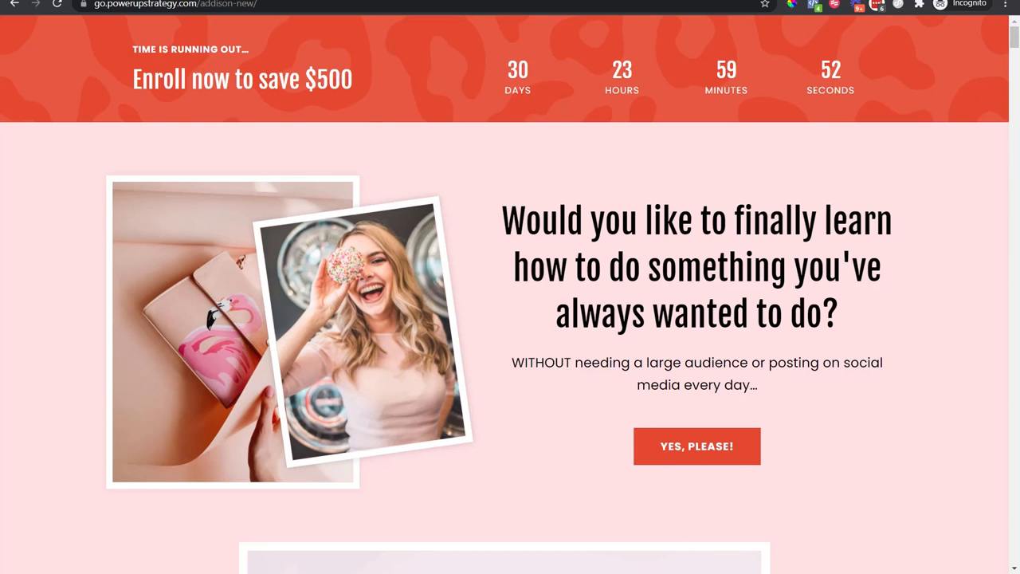
left_click(814, 7)
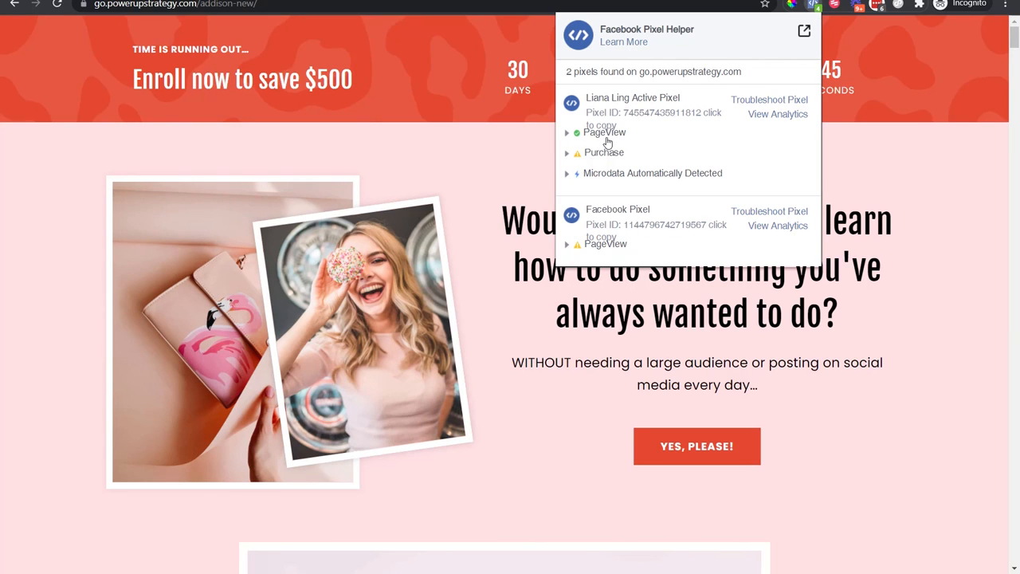
left_click(570, 155)
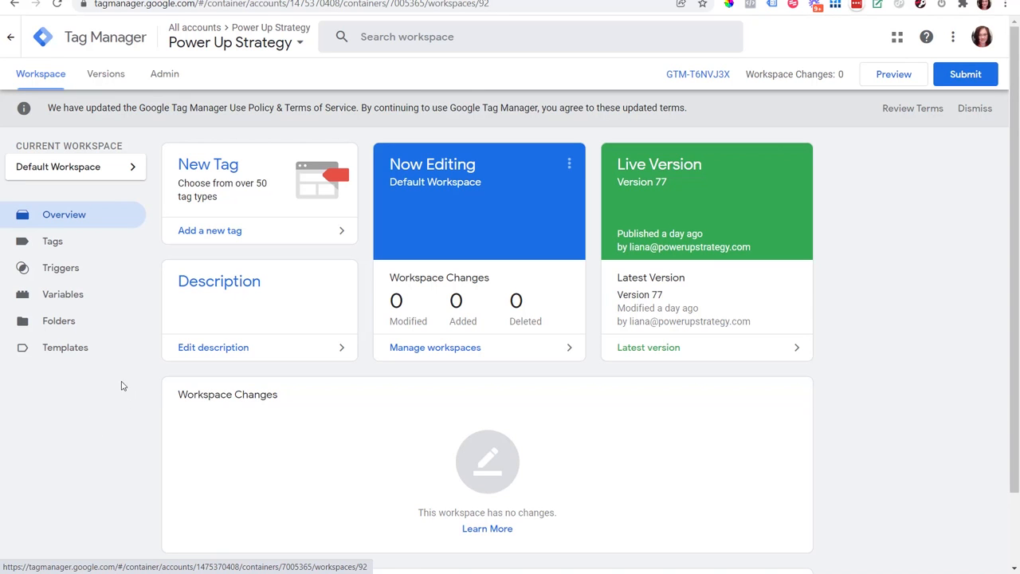
Step: Create a new tag in the workspace and name it 'FB - Purchase - Book Clients'
left_click(85, 248)
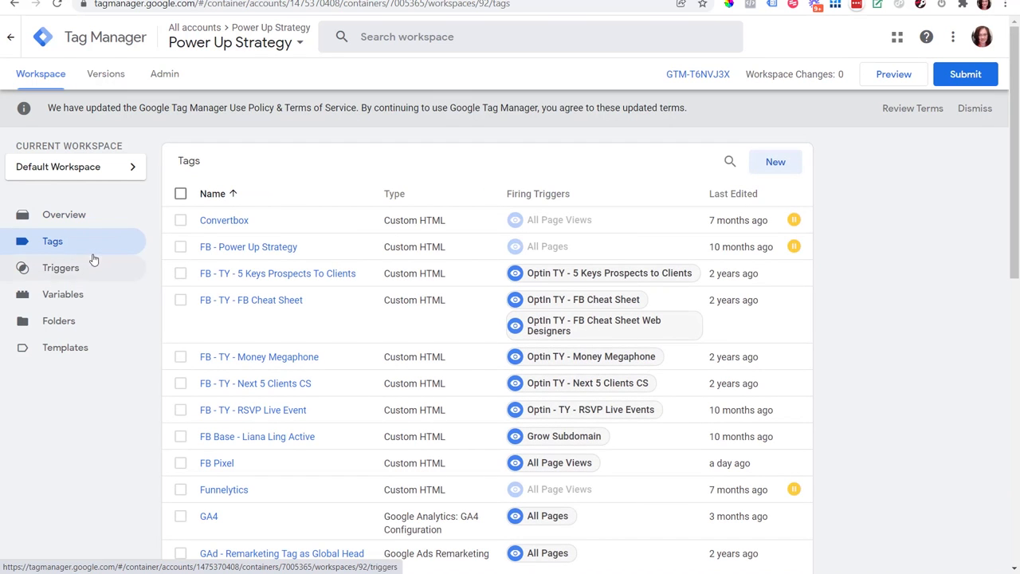
left_click(780, 166)
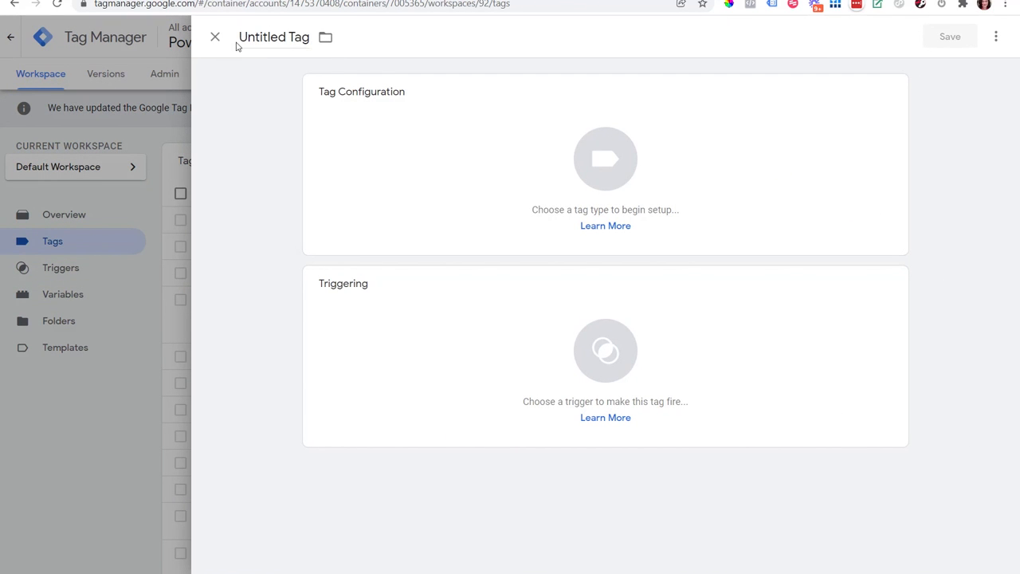
left_click(259, 43)
key("ctrl+a")
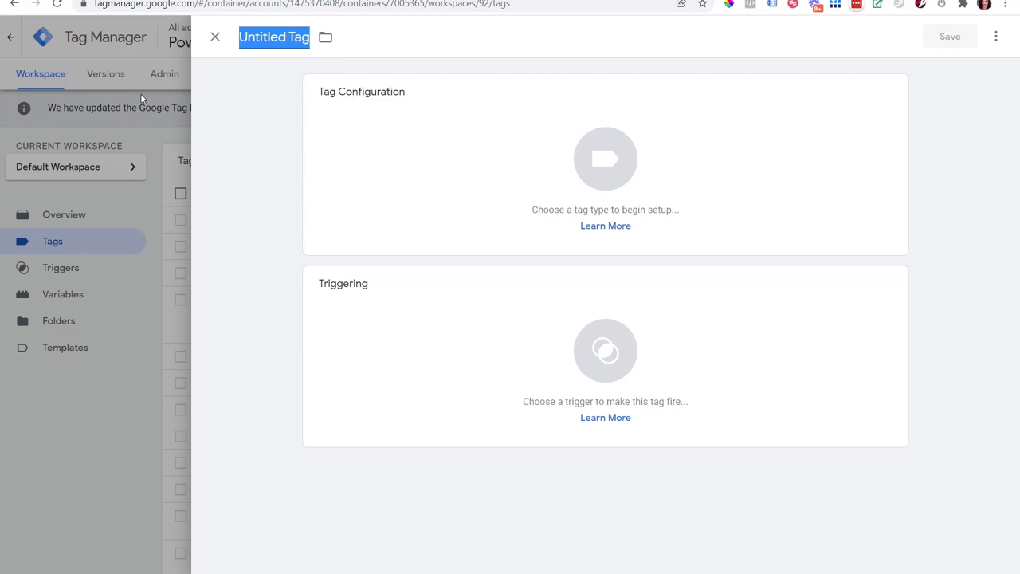
type("FB")
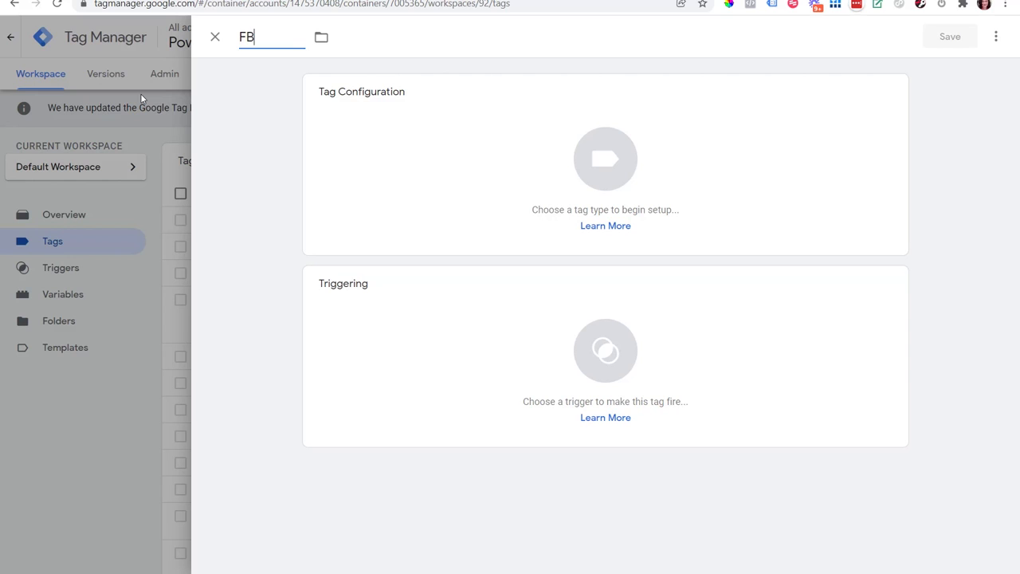
type(" - Purchase - Book Clients")
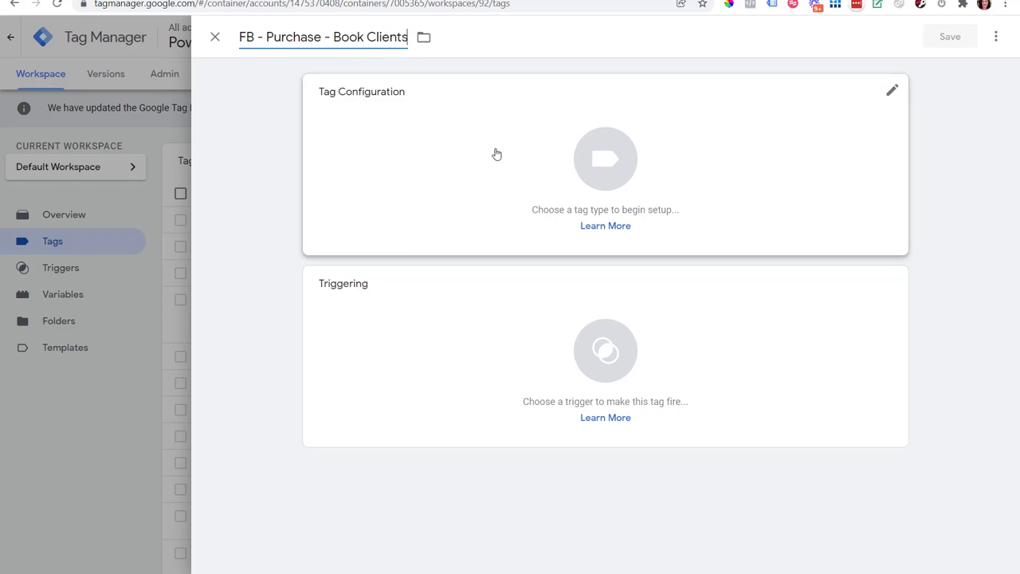
Step: Set the tag type to Custom HTML and paste the copied Purchase script as its HTML
left_click(530, 117)
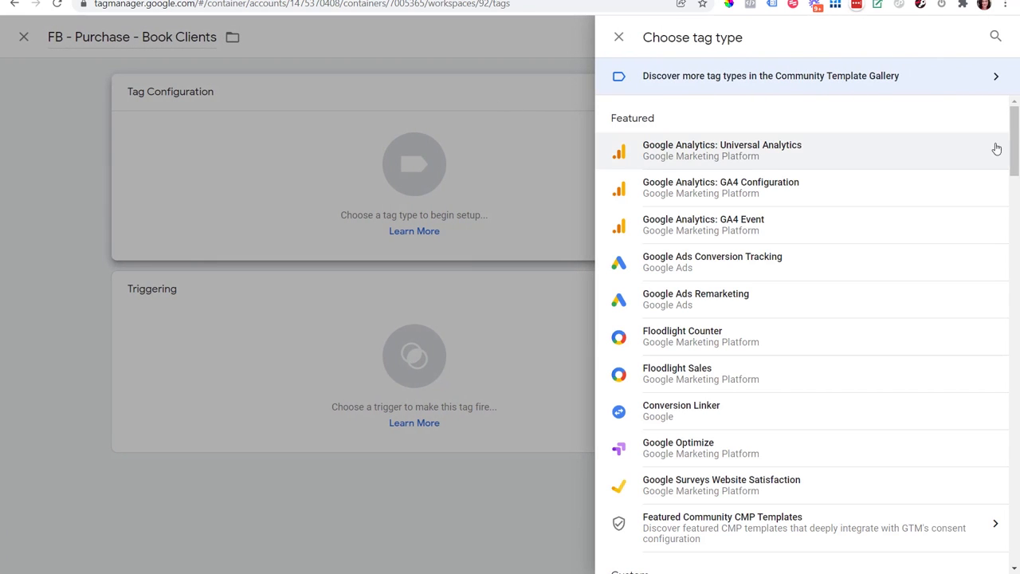
scroll(1013, 139, "down", 4)
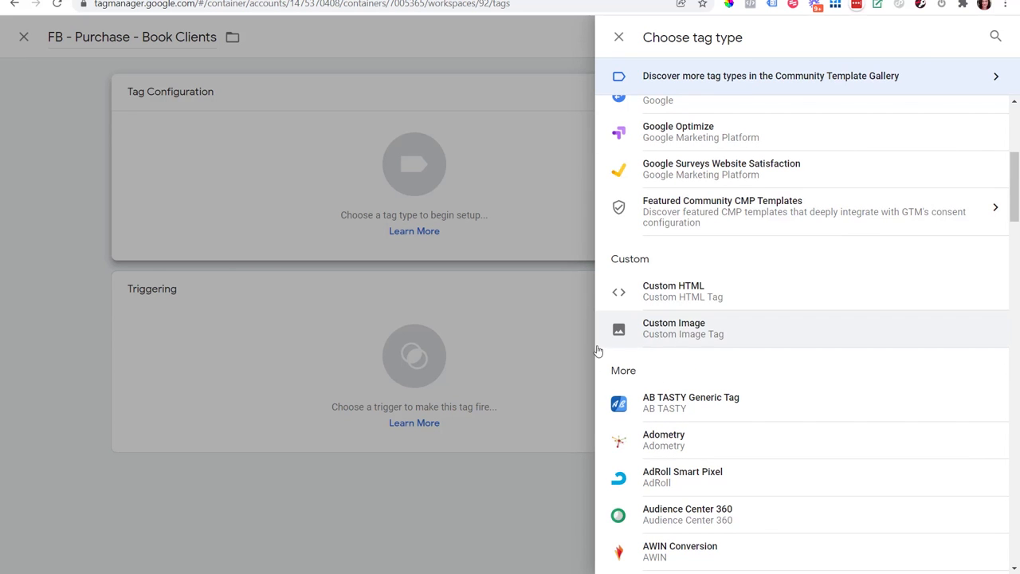
left_click(679, 300)
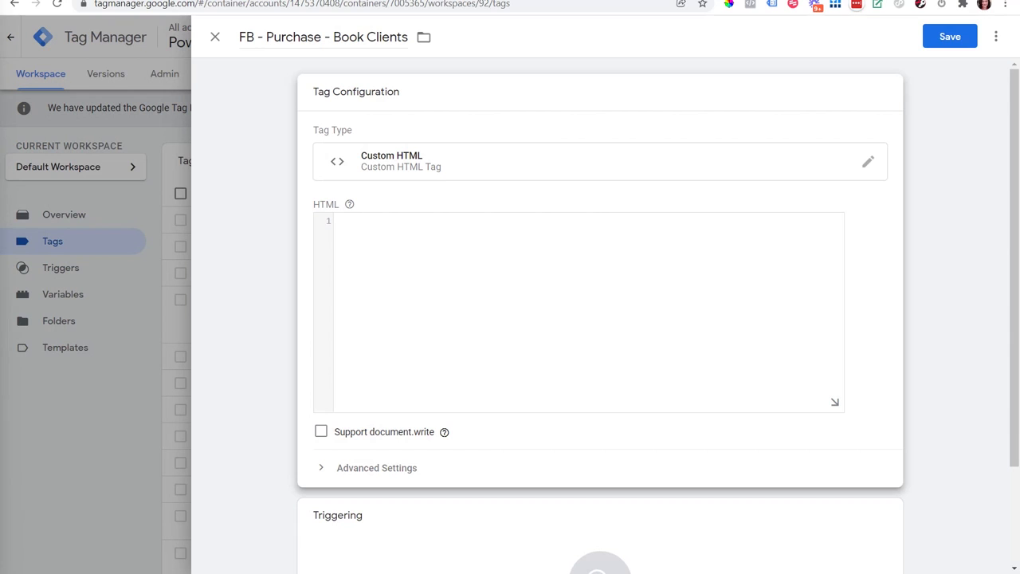
left_click(509, 245)
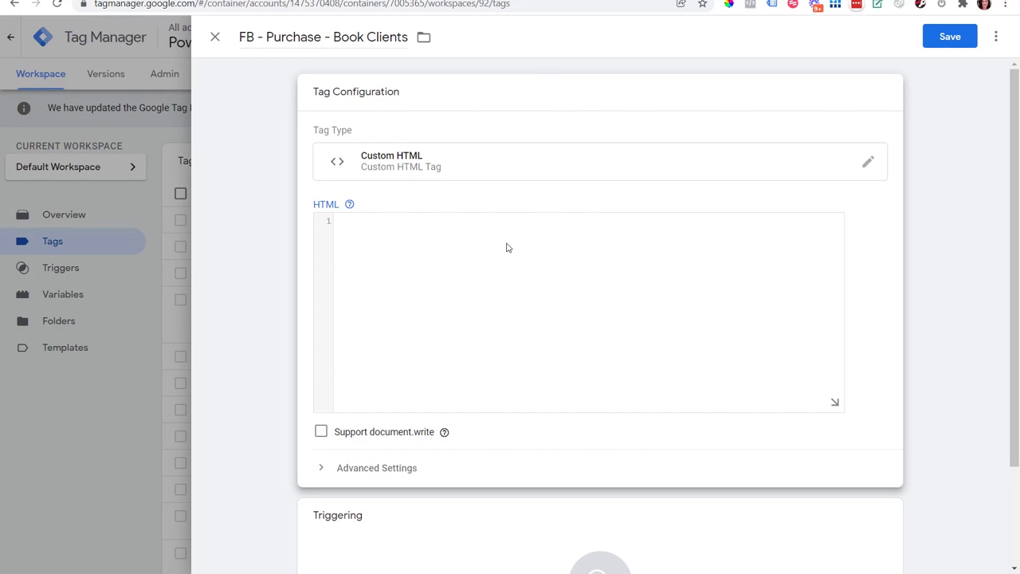
key("ctrl+v")
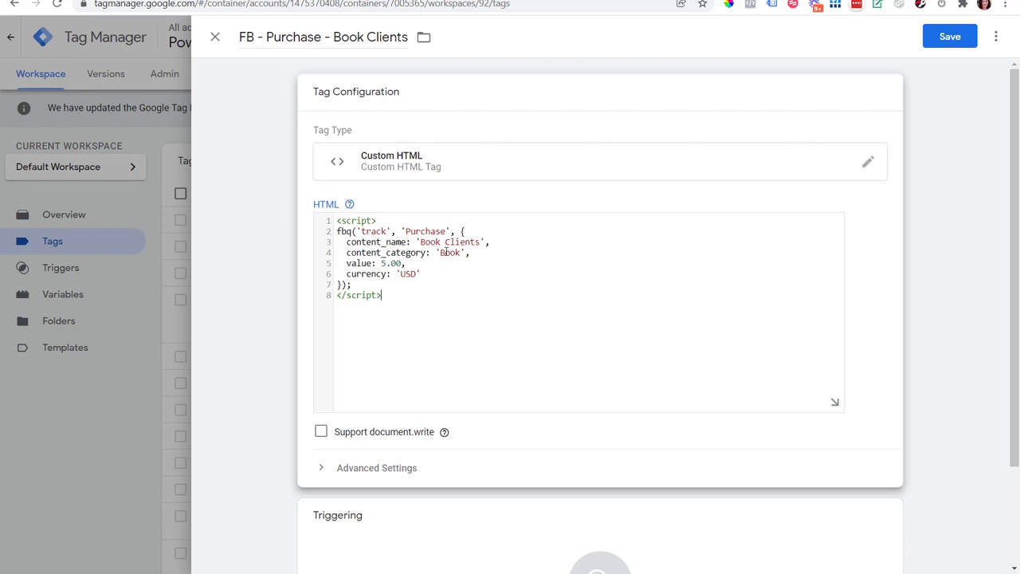
Step: Set the tag firing priority to 2 in the tag's advanced settings
scroll(770, 272, "down", 1)
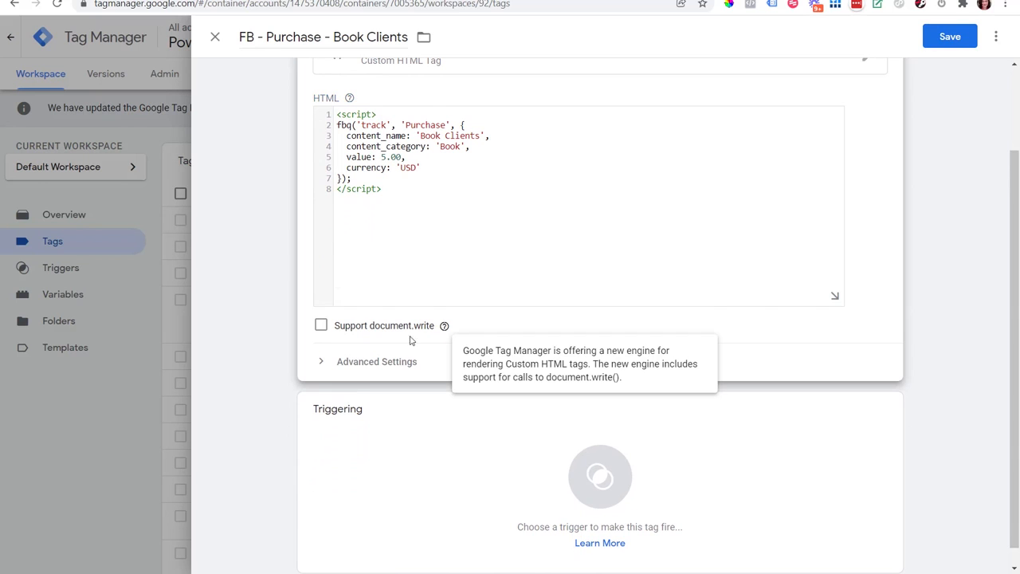
left_click(324, 363)
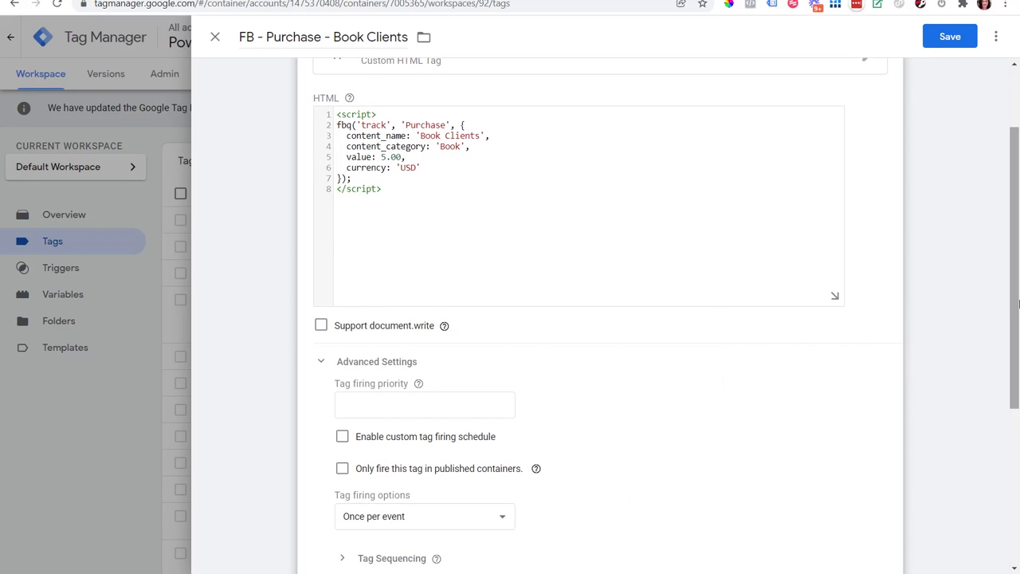
scroll(408, 345, "down", 1)
left_click(405, 329)
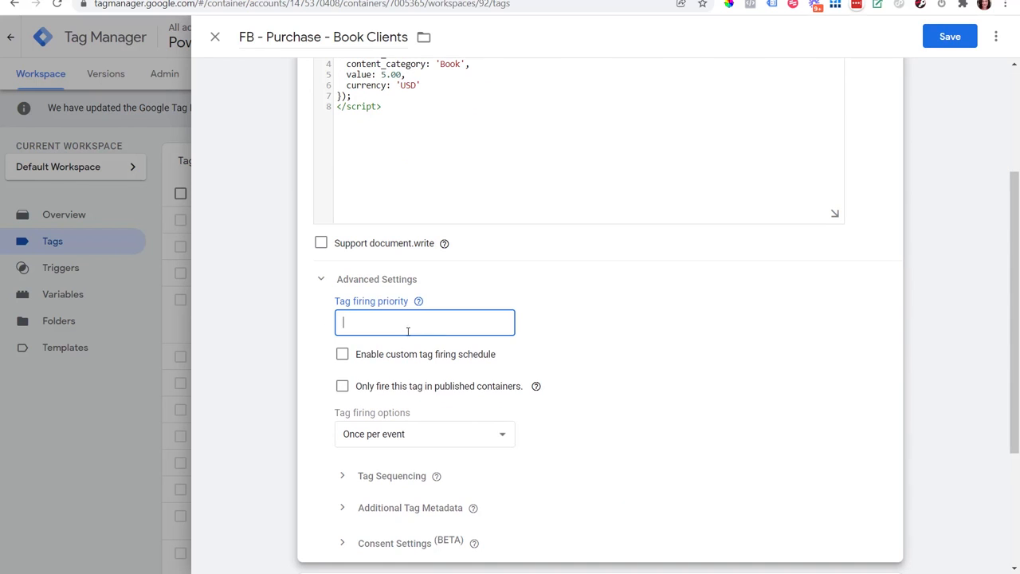
type("2")
left_click(985, 318)
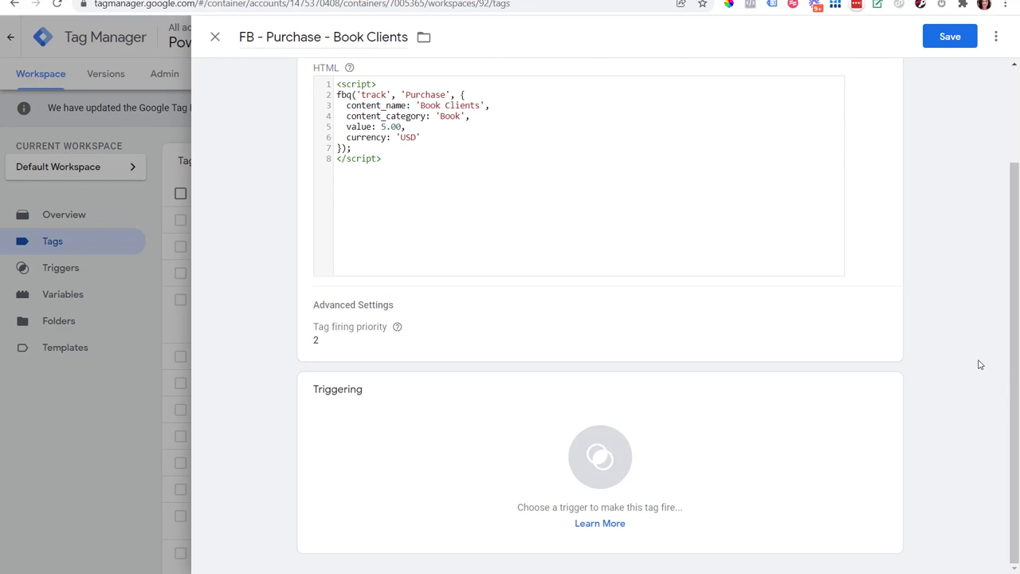
Step: Add a new trigger to the tag and name it 'Book Clients Purchase'
mouse_move(792, 417)
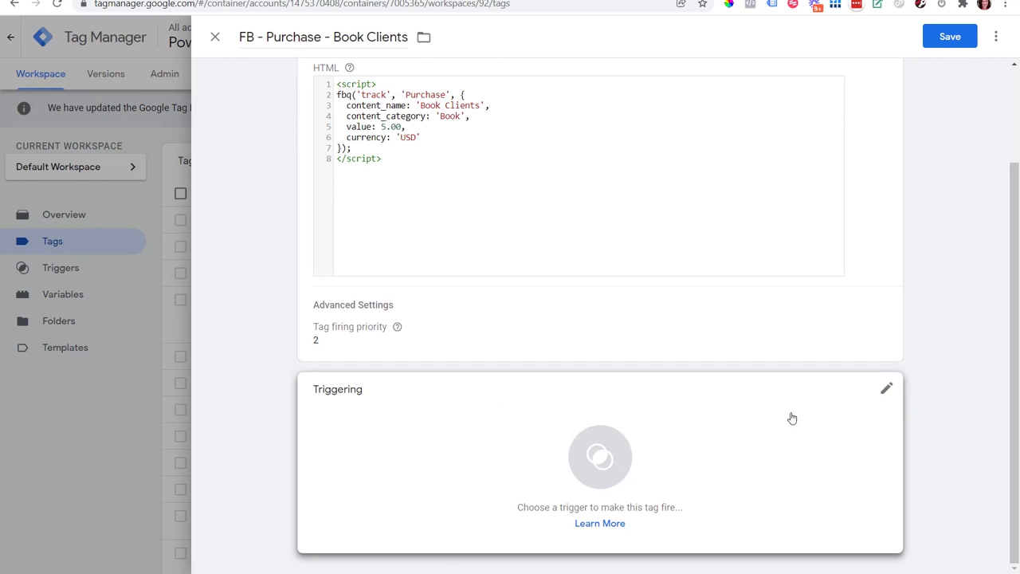
left_click(888, 393)
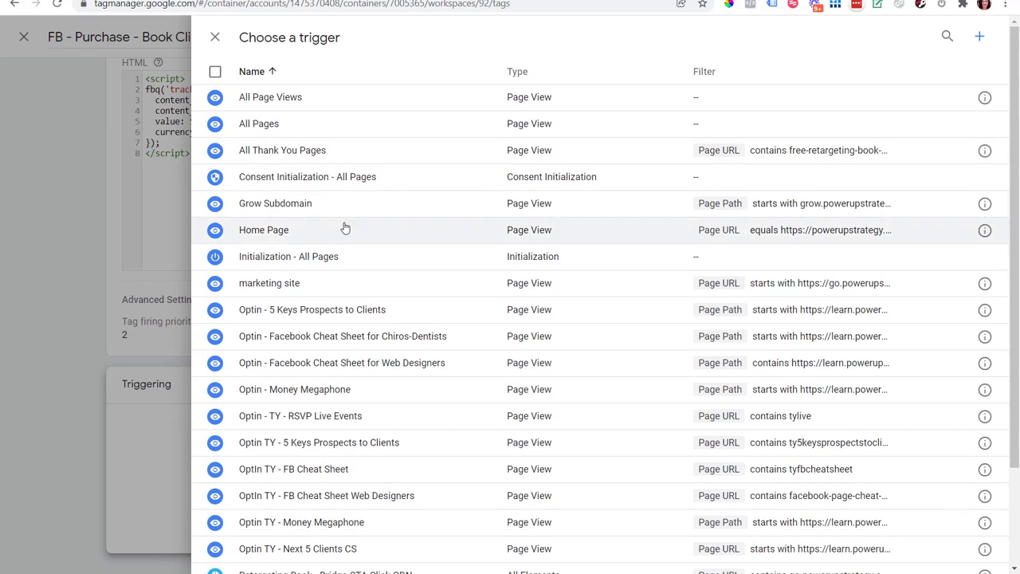
left_click(981, 40)
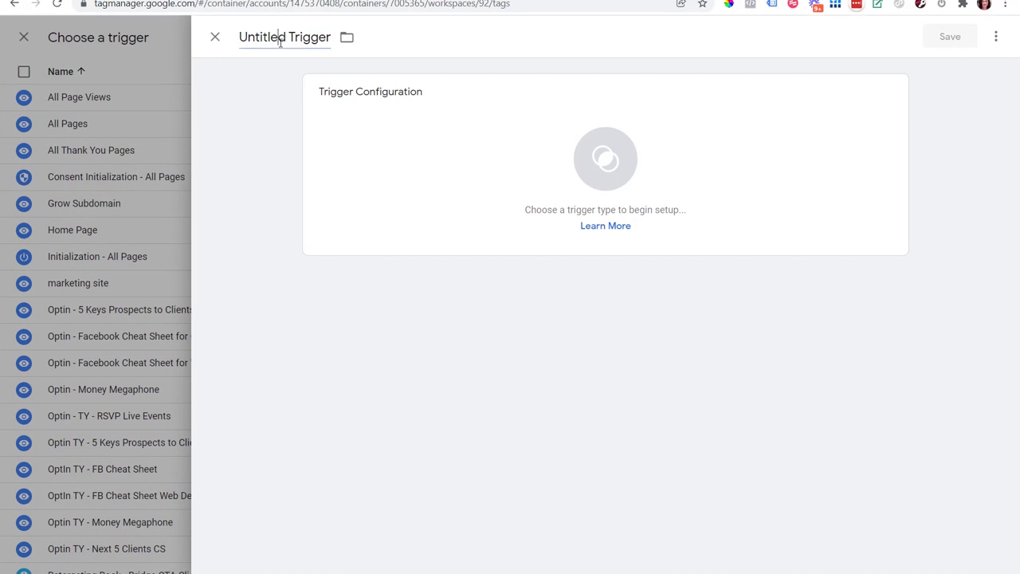
left_click(285, 48)
type("Book CLients Purchase")
key("ctrl+Left")
key("ctrl+Left")
key("Right")
key("Delete")
type("l")
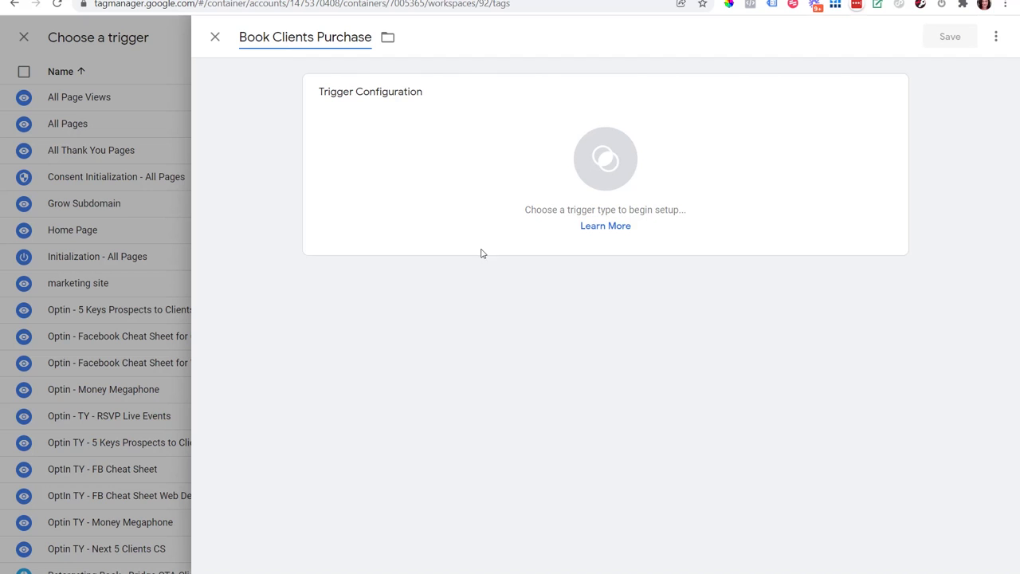
Step: Configure a Page View trigger that fires on some page views where Page URL contains 'tybookclients'
left_click(819, 124)
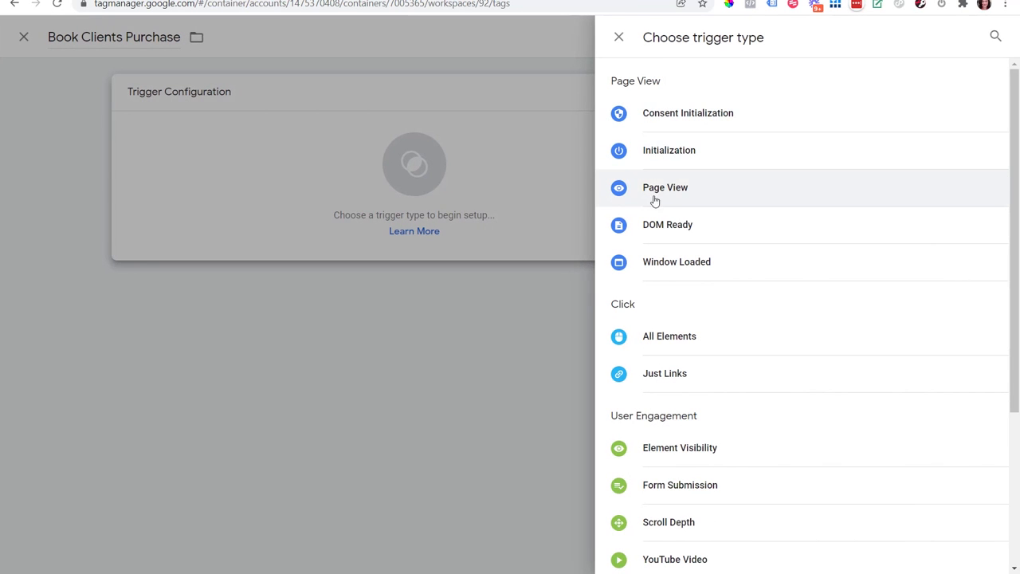
left_click(671, 191)
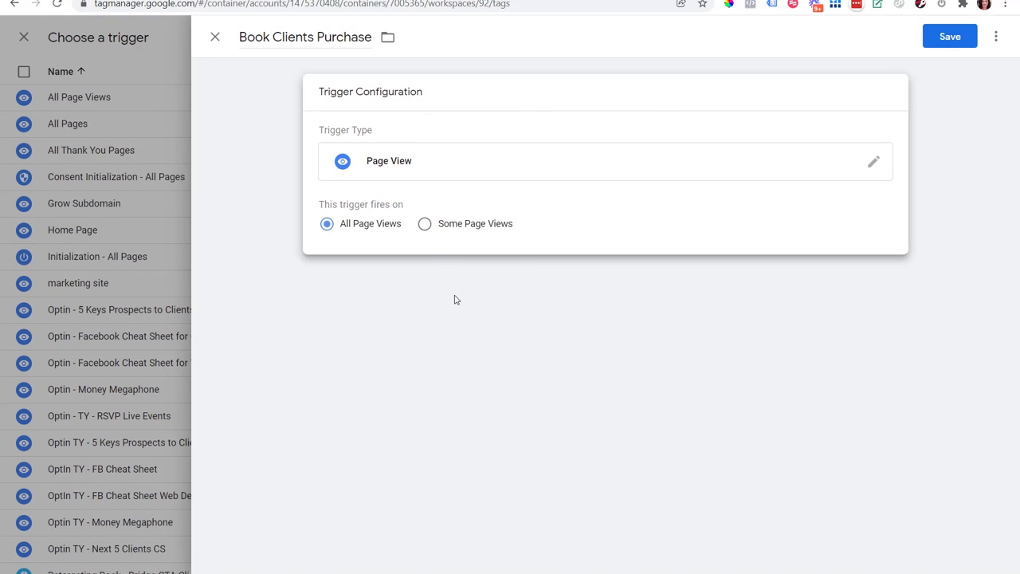
left_click(425, 225)
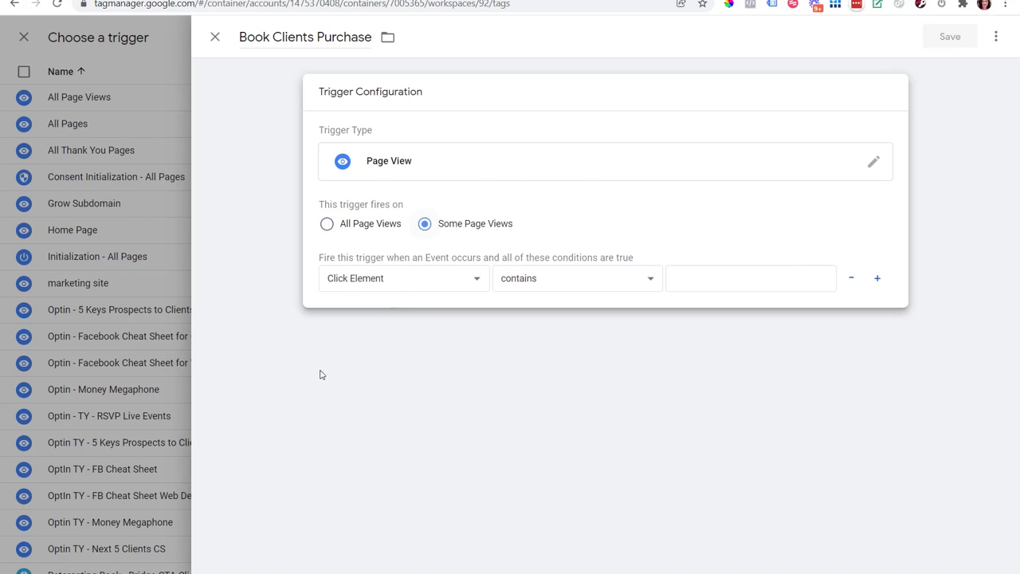
left_click(382, 287)
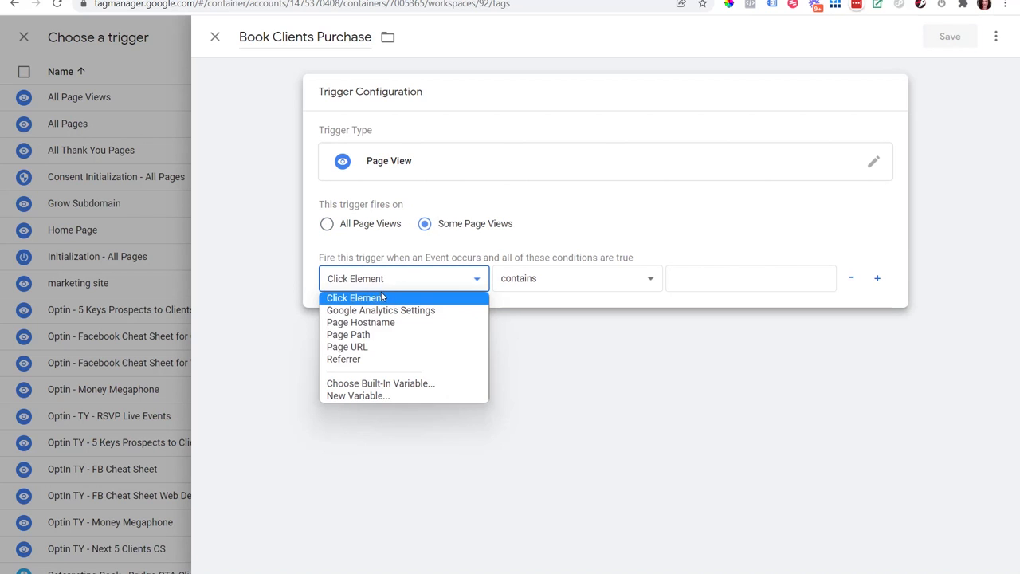
left_click(356, 347)
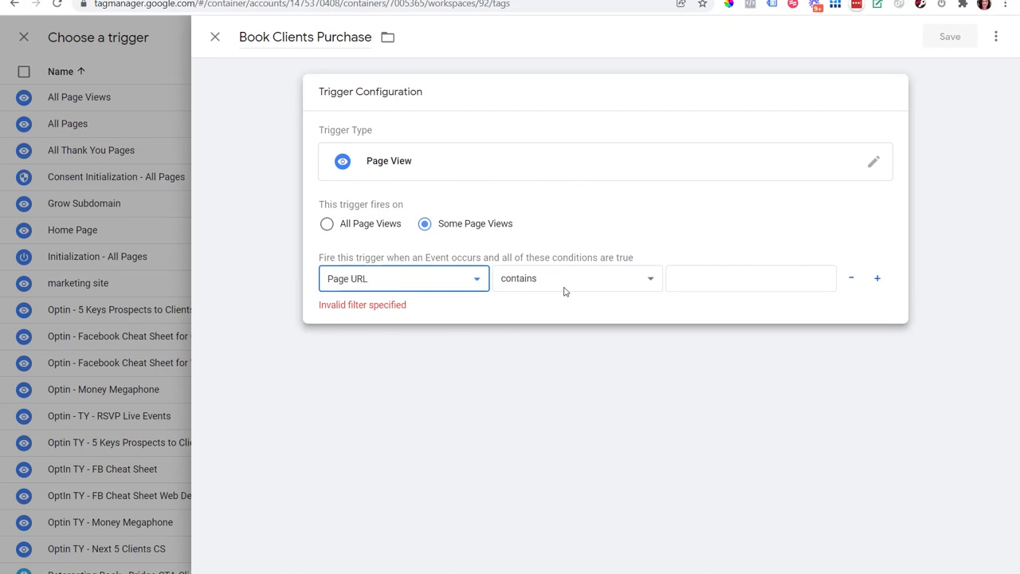
left_click(729, 280)
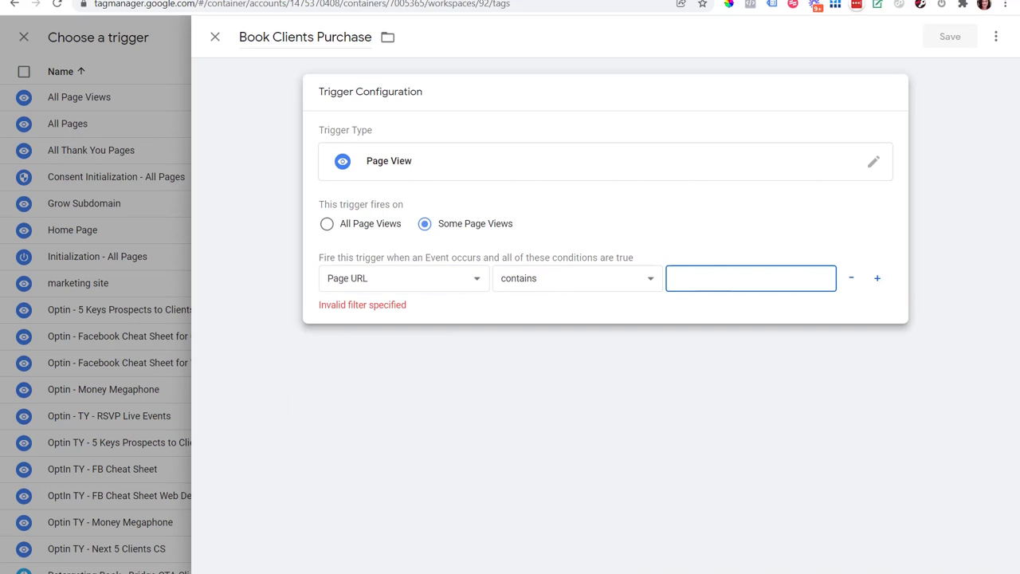
type("tybookclients")
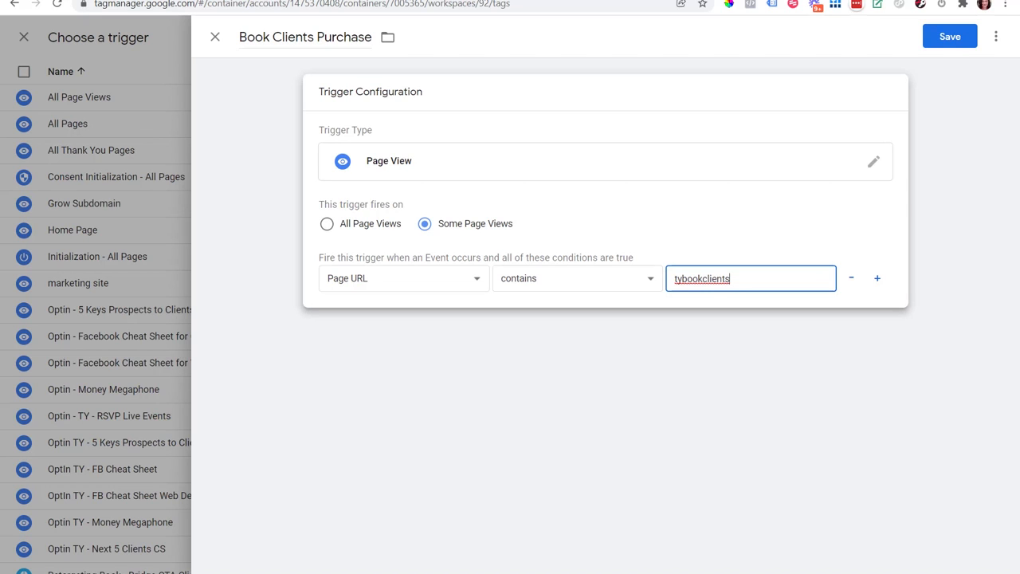
left_click(647, 378)
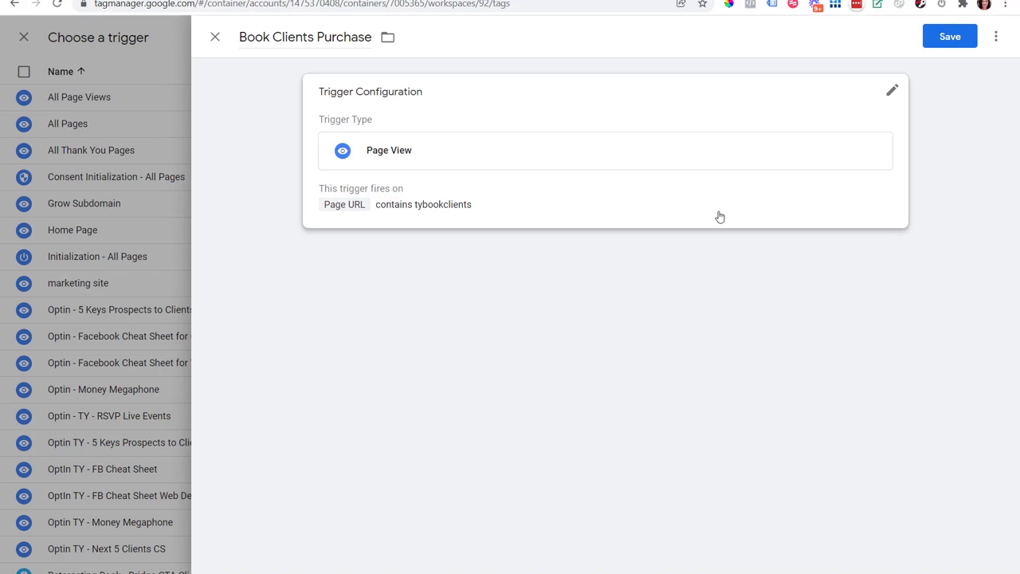
left_click(785, 209)
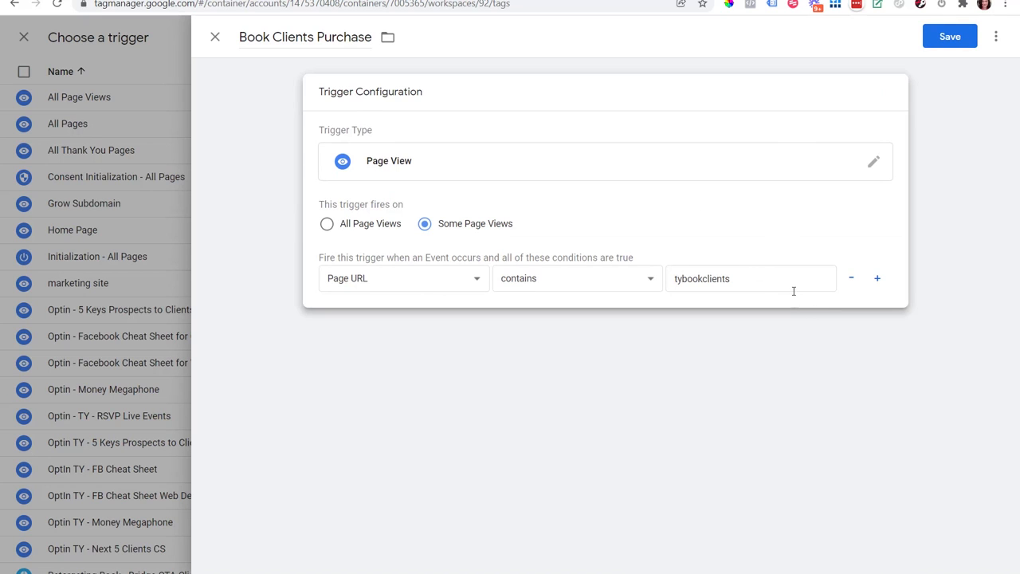
left_click(878, 278)
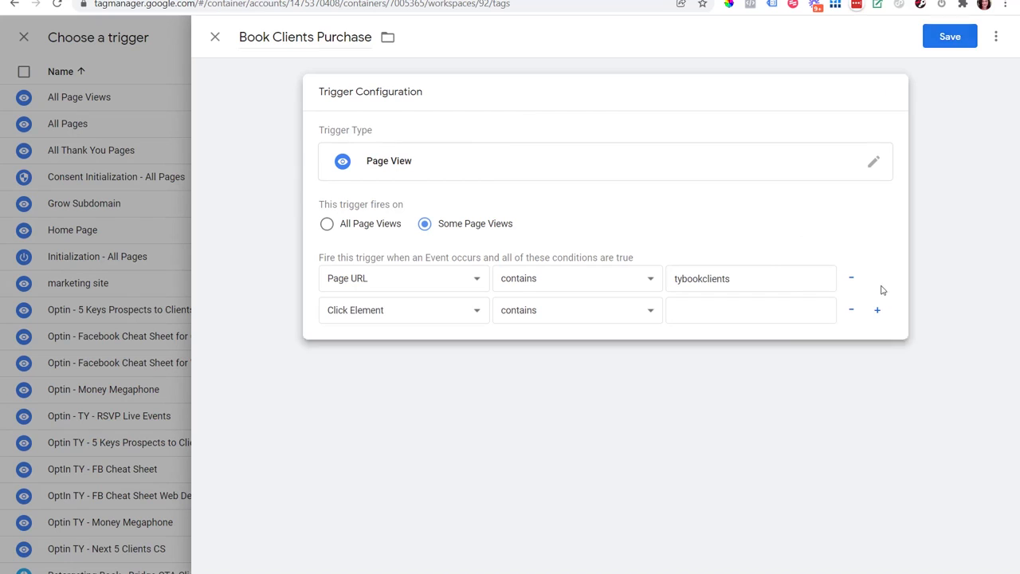
left_click(404, 321)
left_click(373, 380)
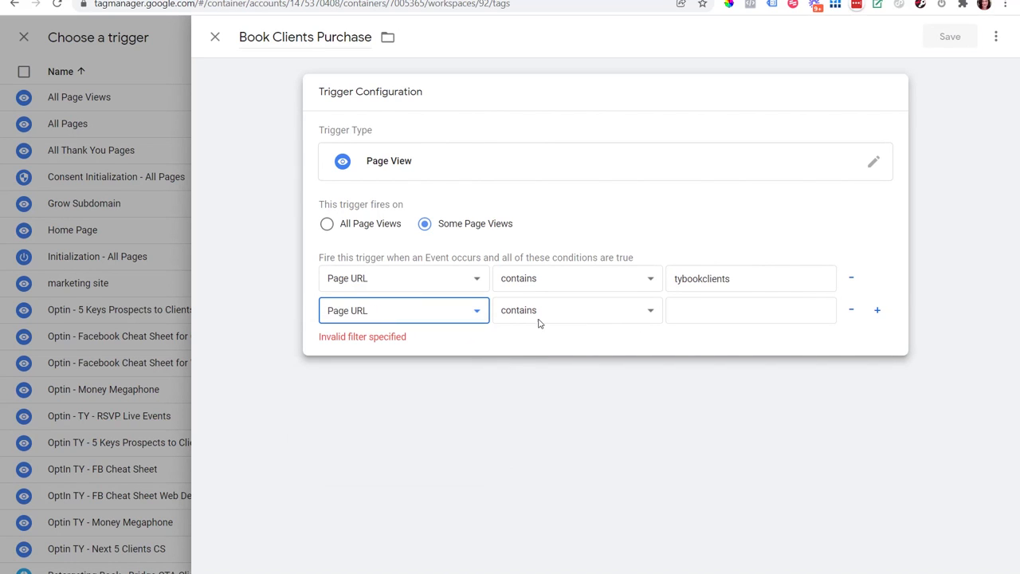
left_click(851, 310)
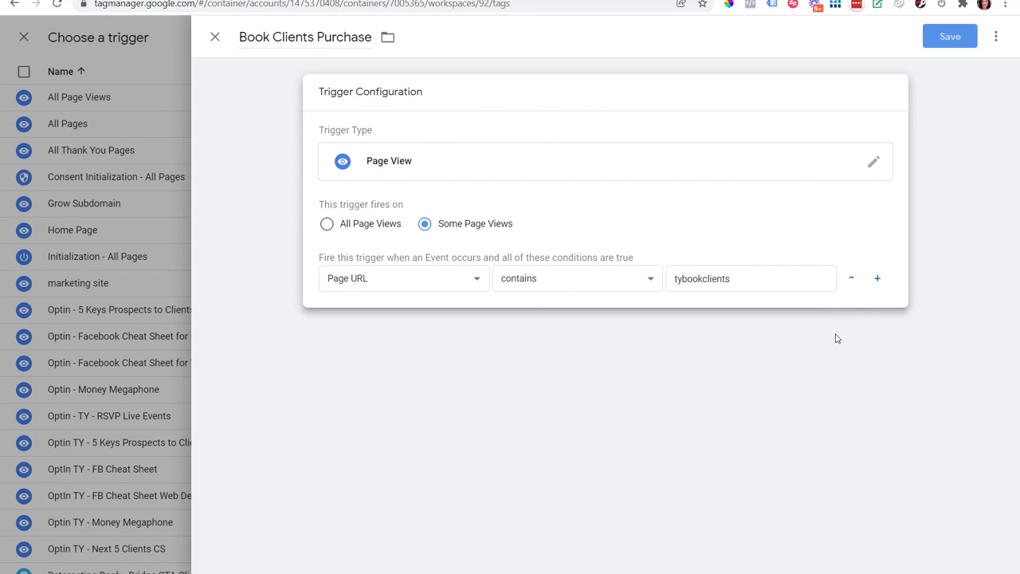
left_click(722, 393)
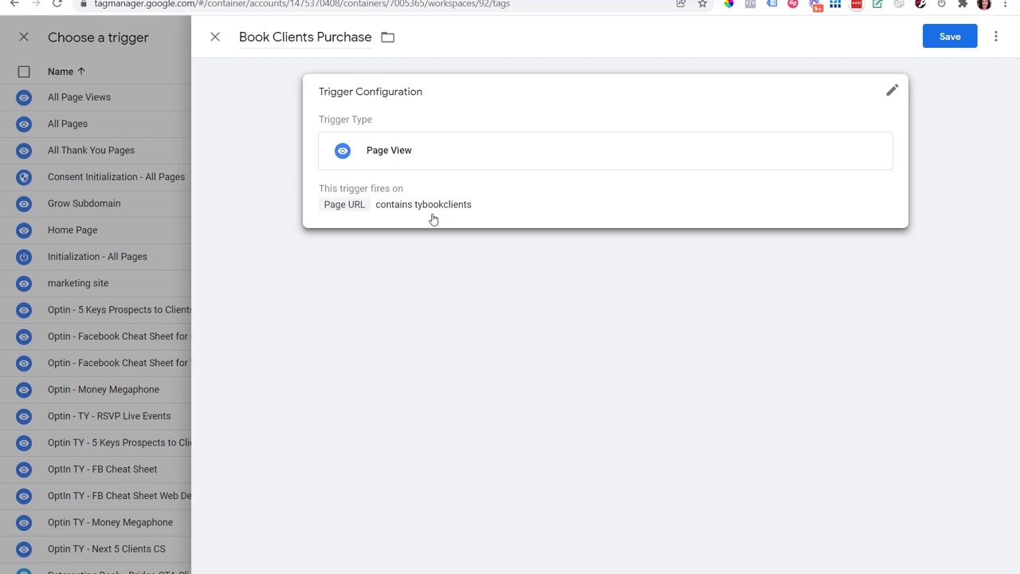
Step: Save the 'Book Clients Purchase' trigger and the 'FB - Purchase - Book Clients' tag
left_click(950, 37)
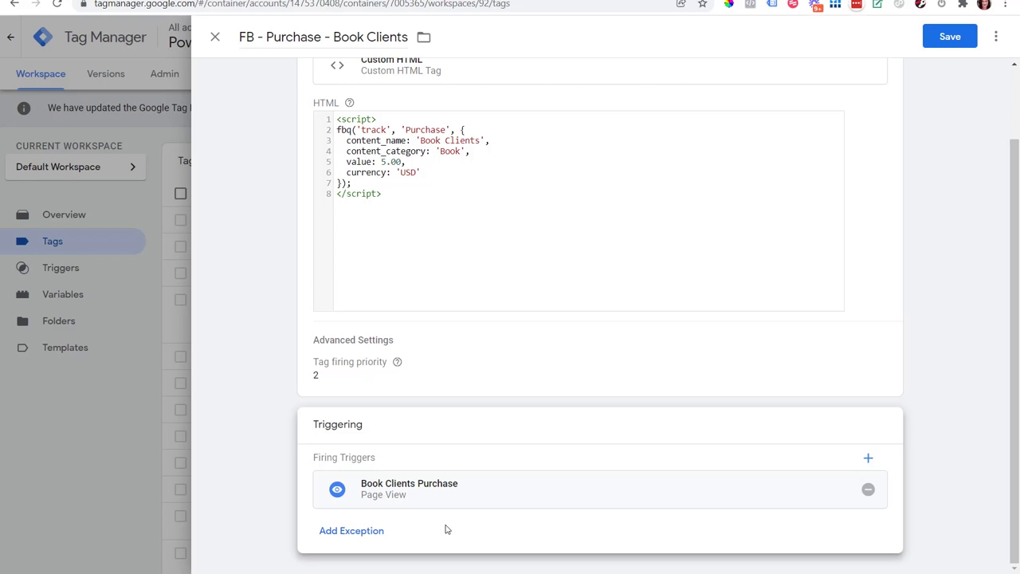
left_click(948, 37)
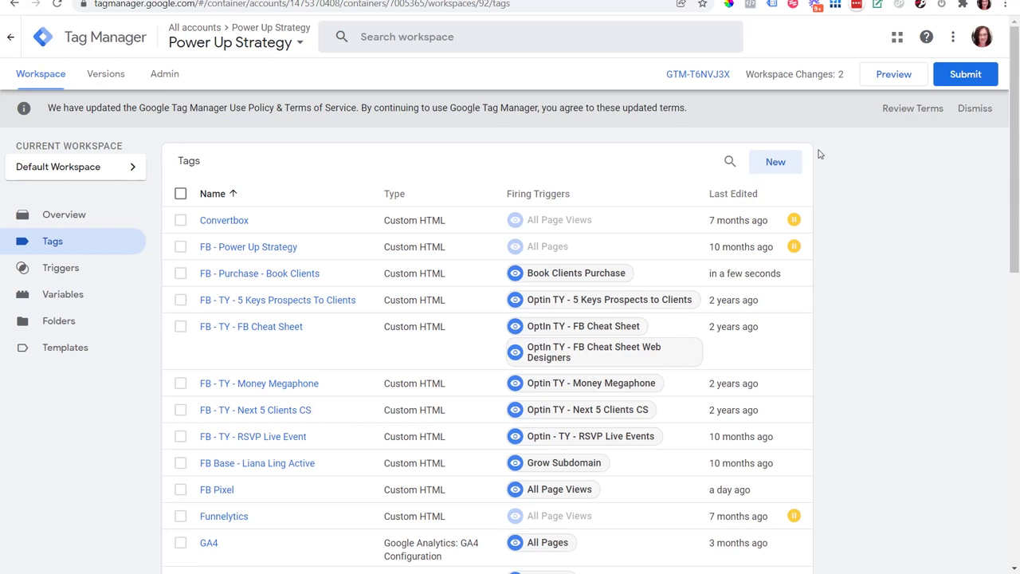
Step: Submit the workspace changes and publish them as a version named 'FB Purchase Book Clients'
left_click(958, 83)
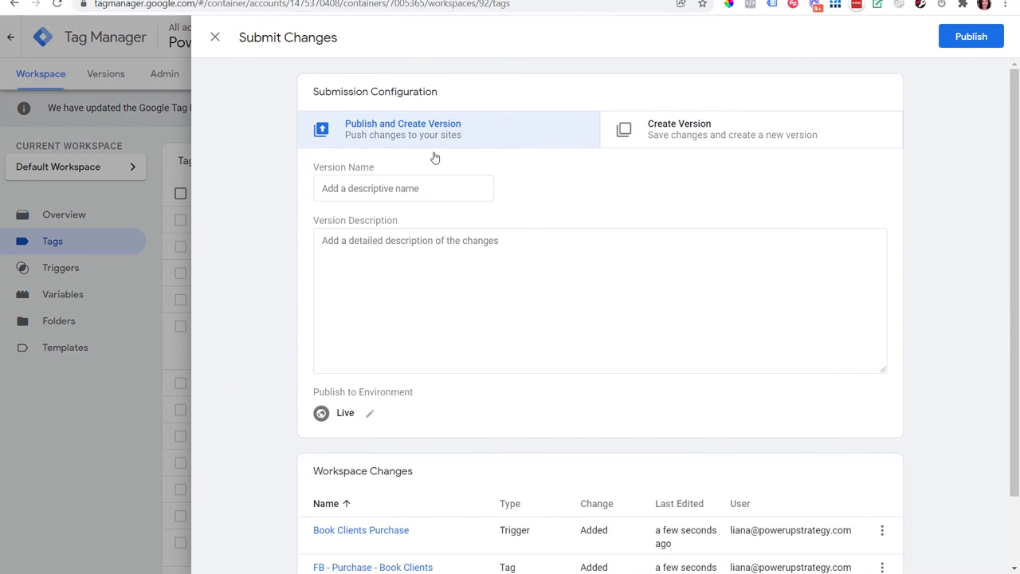
left_click(378, 192)
type("FB Purchase")
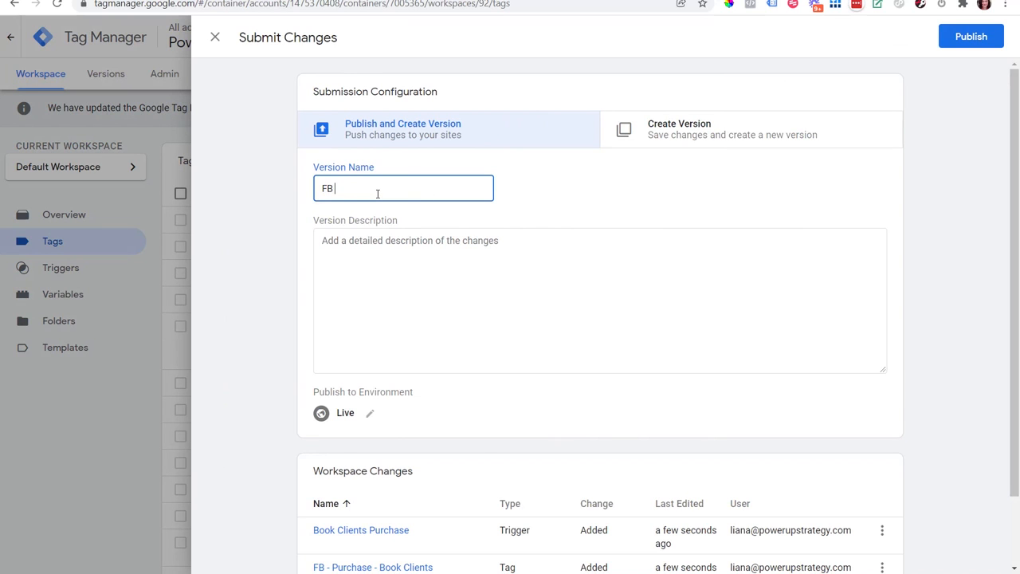
type(" Book Clients")
left_click(969, 37)
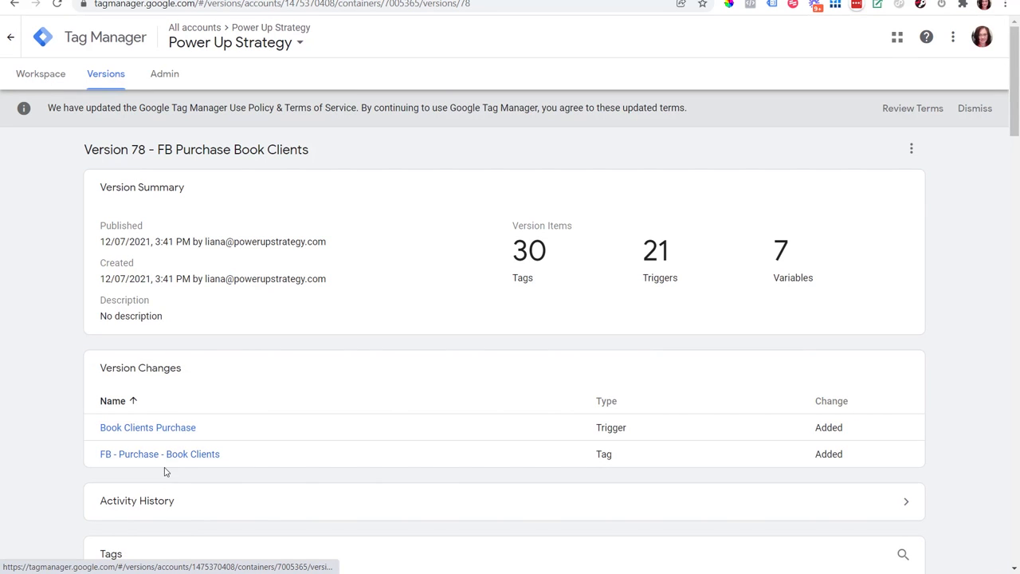
Step: Review the published version's changes, its tags with their firing triggers, and its activity history
scroll(993, 208, "down", 4)
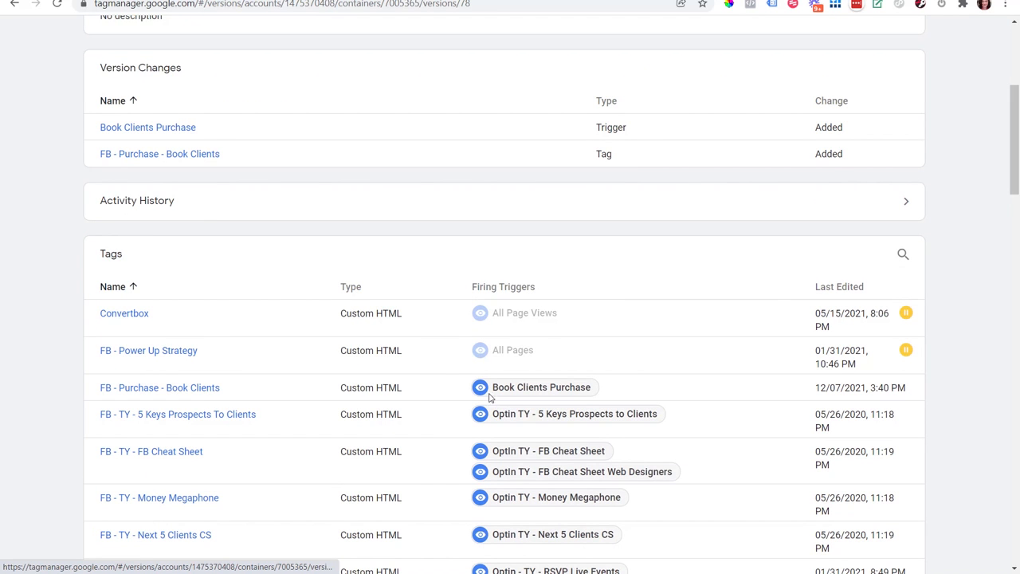
scroll(1018, 172, "up", 2)
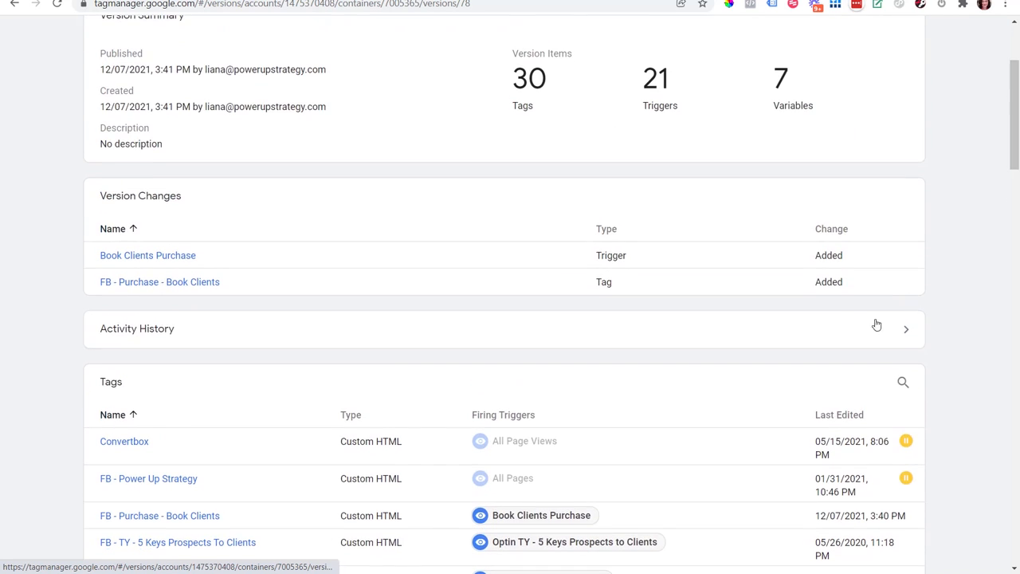
triple_click(891, 335)
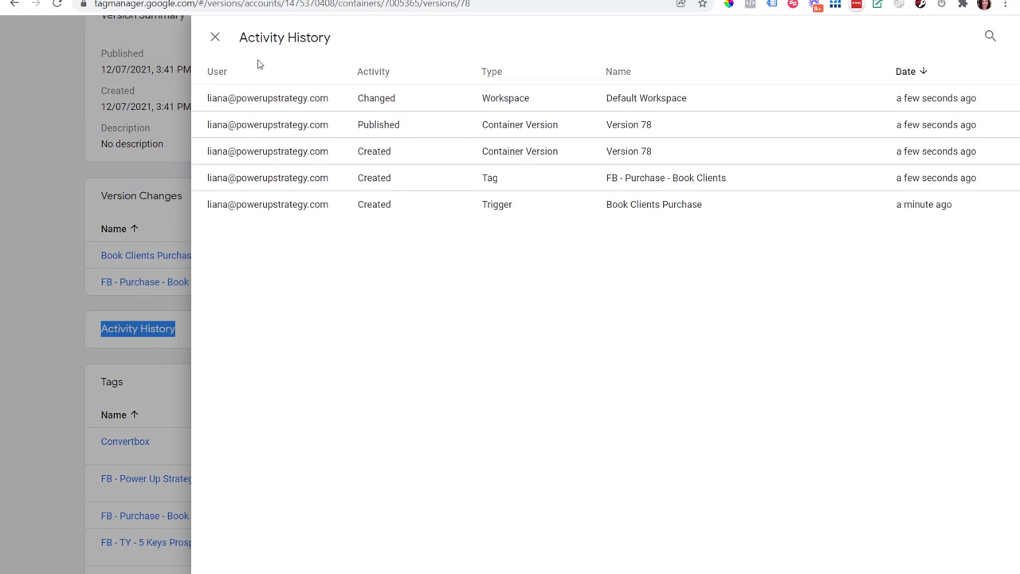
left_click(215, 40)
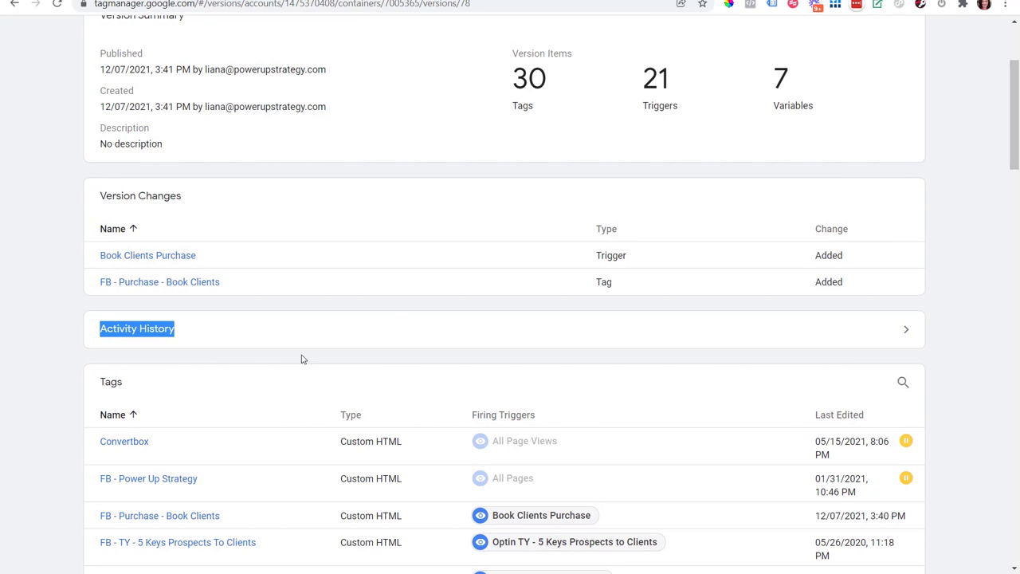
scroll(1019, 117, "up", 3)
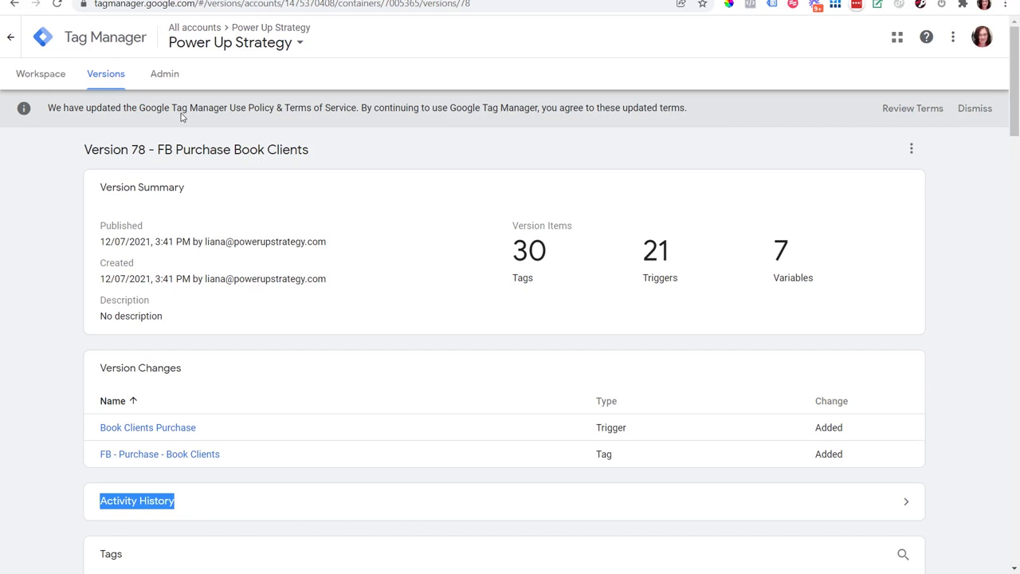
Step: Switch to Facebook Events Manager, check the active pixel's options for adding events, and open the Custom Conversions page
left_click(83, 2)
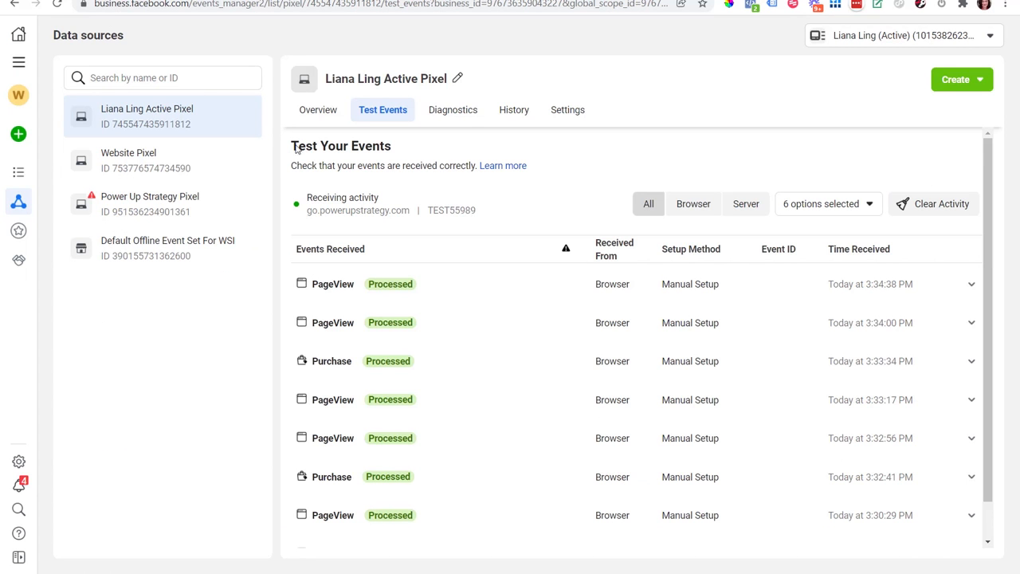
left_click(324, 112)
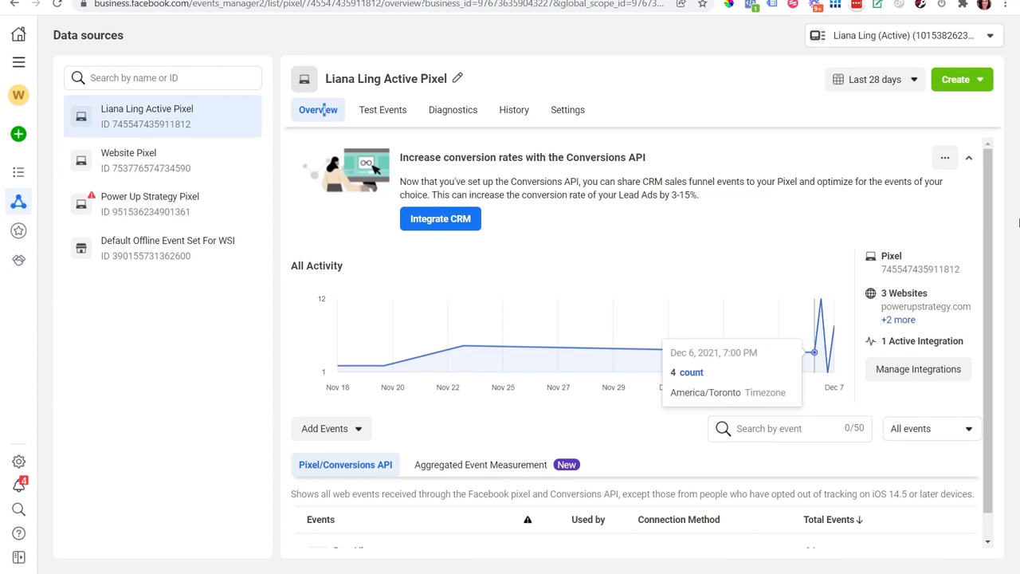
left_click(340, 434)
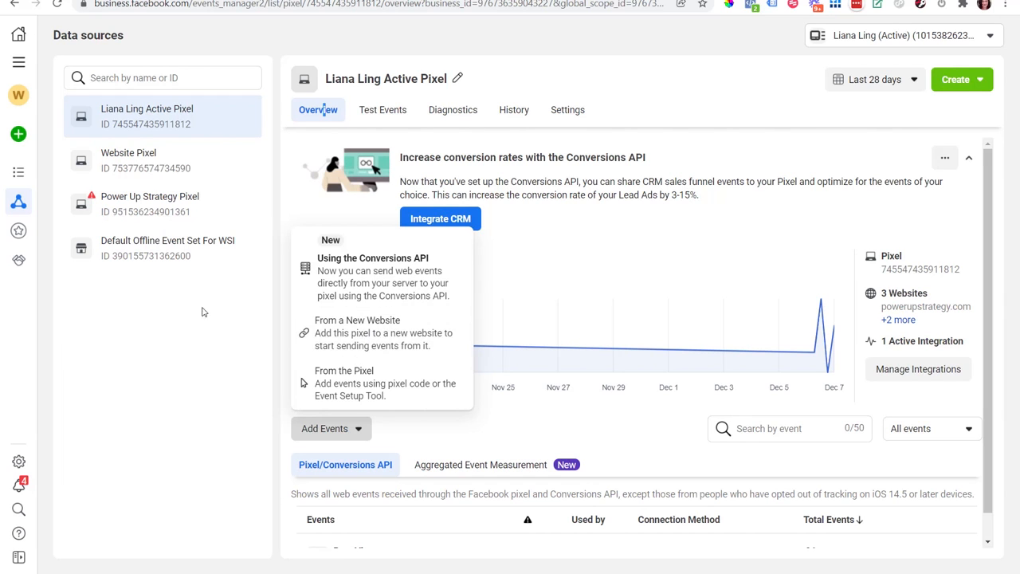
left_click(181, 368)
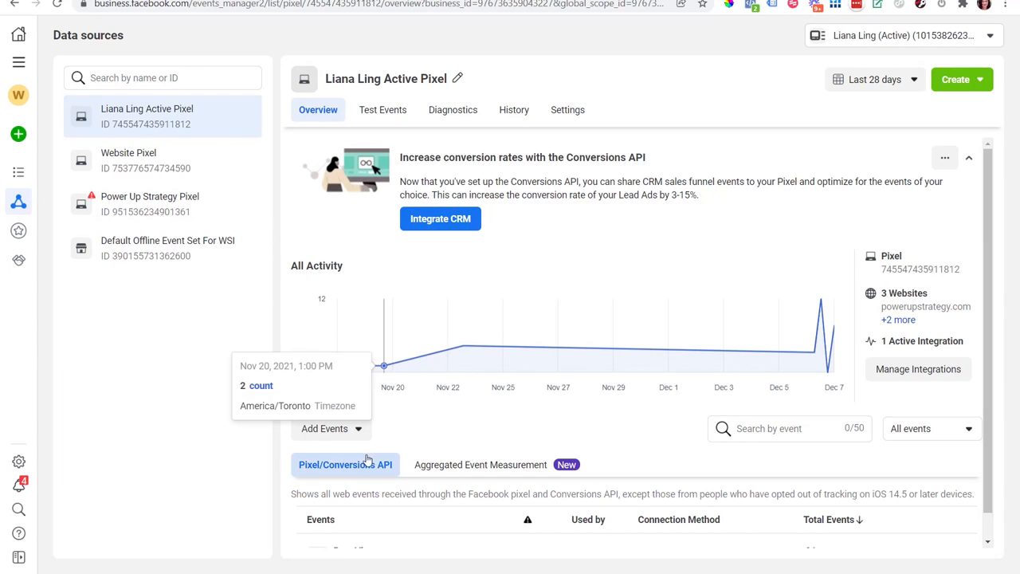
scroll(988, 205, "down", 1)
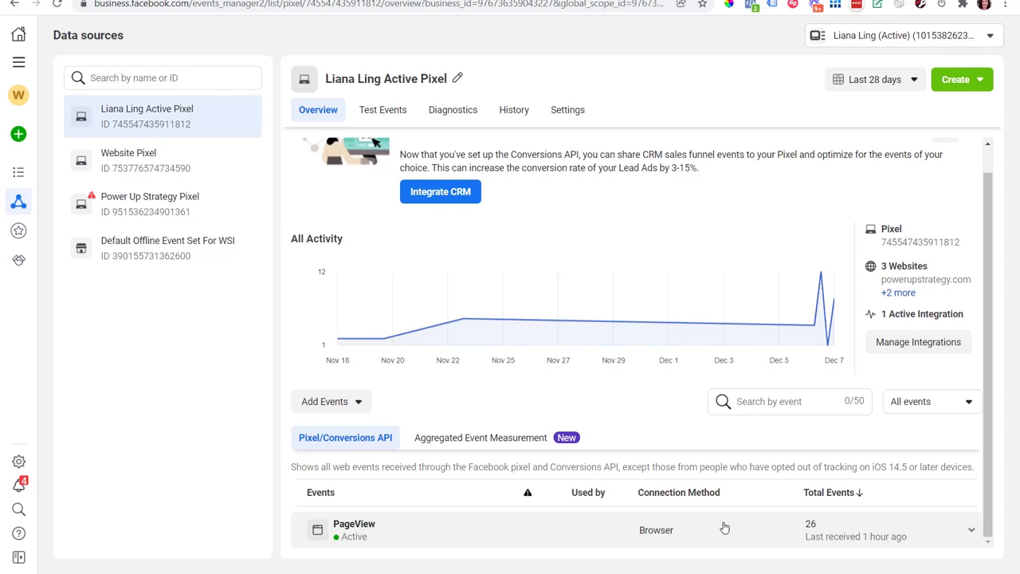
left_click(30, 237)
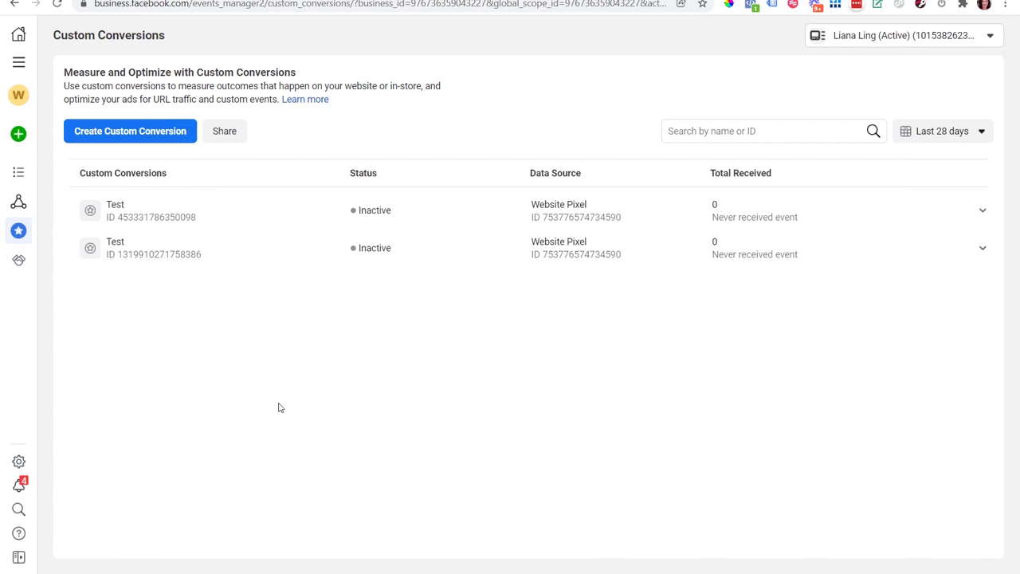
Step: Start a new custom conversion and name it 'Purchase Book Clients'
mouse_move(16, 214)
left_click(156, 137)
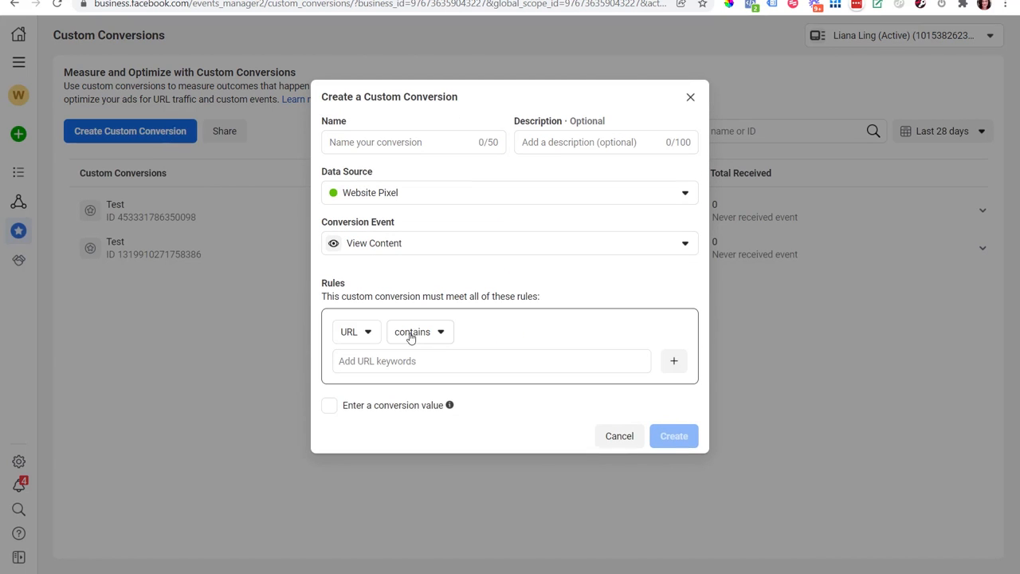
left_click(419, 148)
type("Purhcas")
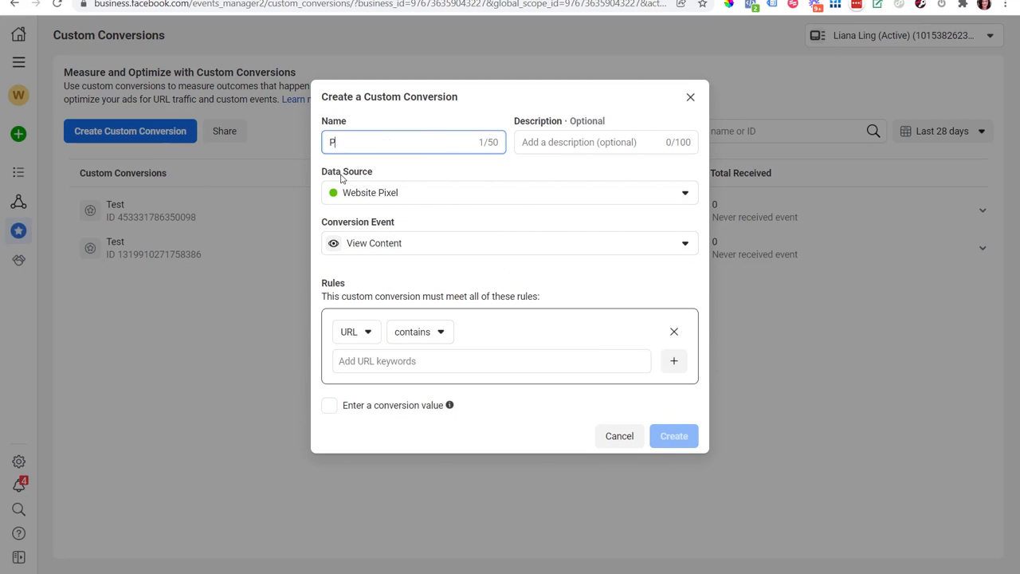
key("BackSpace")
key("BackSpace")
key("BackSpace")
key("BackSpace")
type("chase Book Clients")
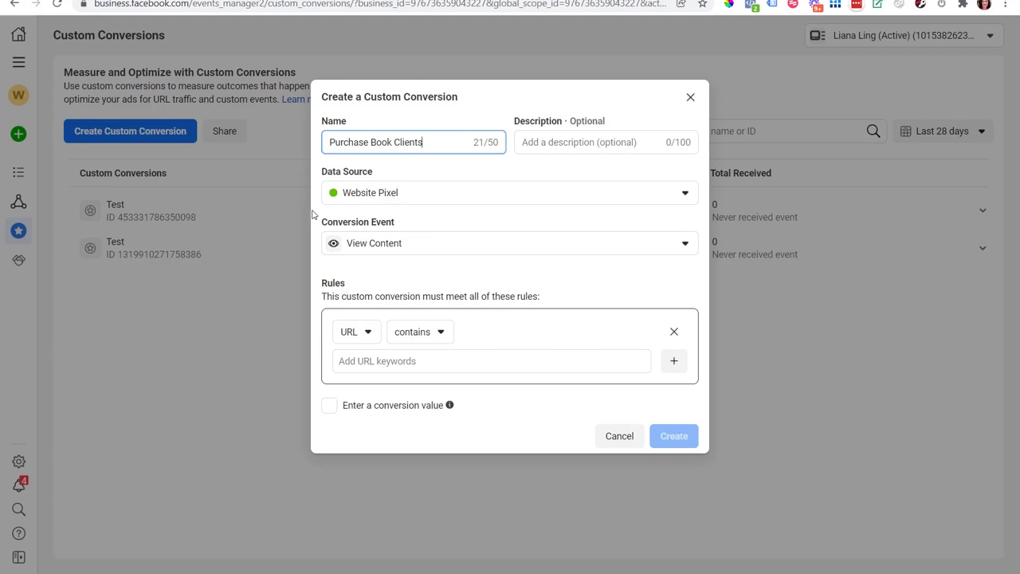
Step: Set the custom conversion's data source to the active pixel and look through the available conversion events
left_click(386, 195)
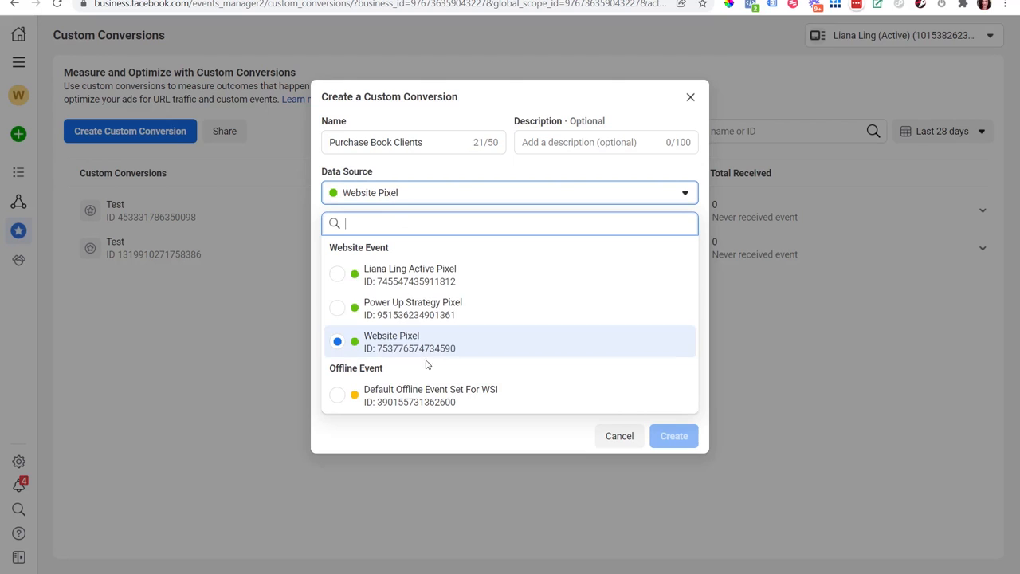
left_click(414, 283)
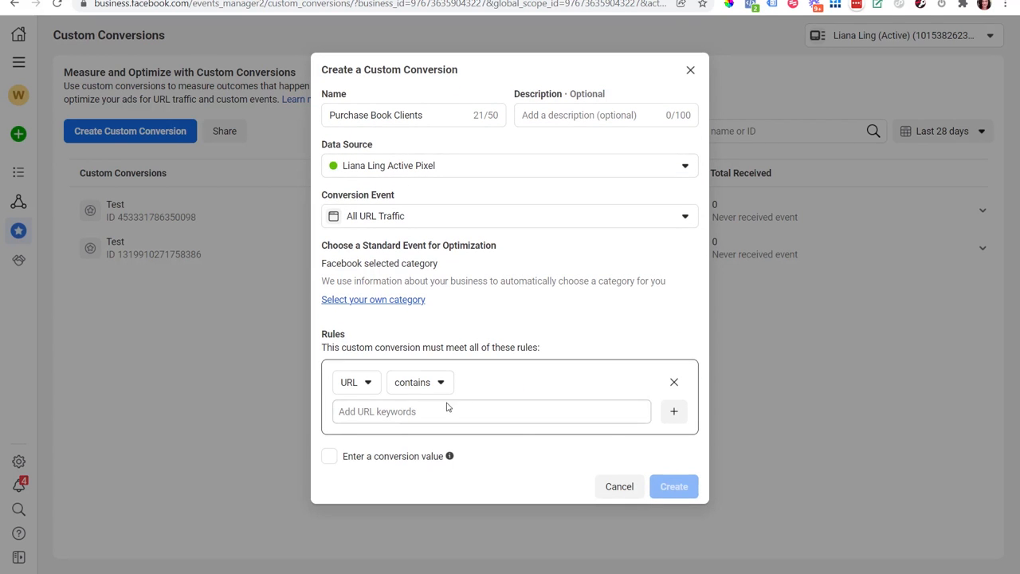
left_click(424, 225)
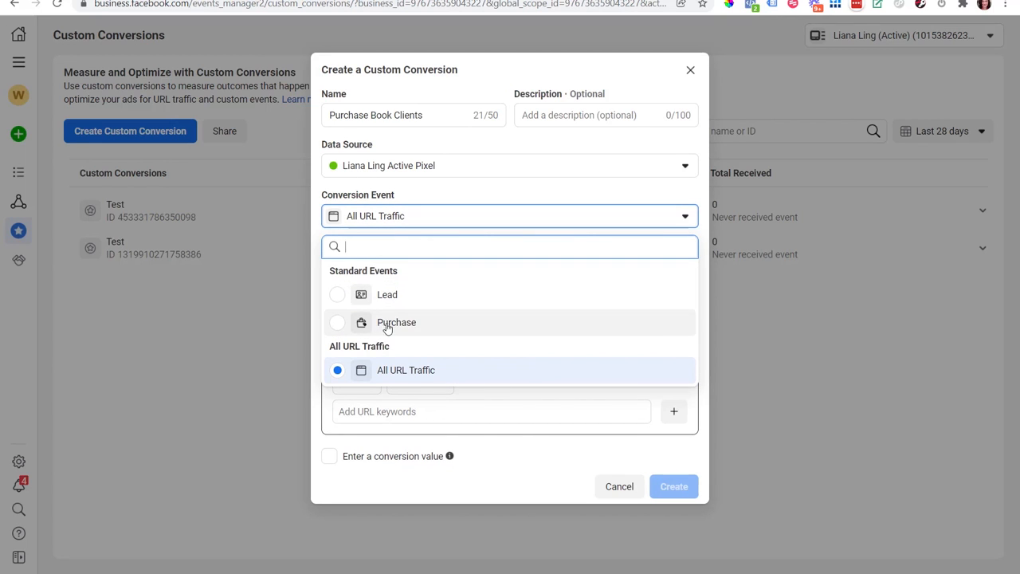
left_click(525, 198)
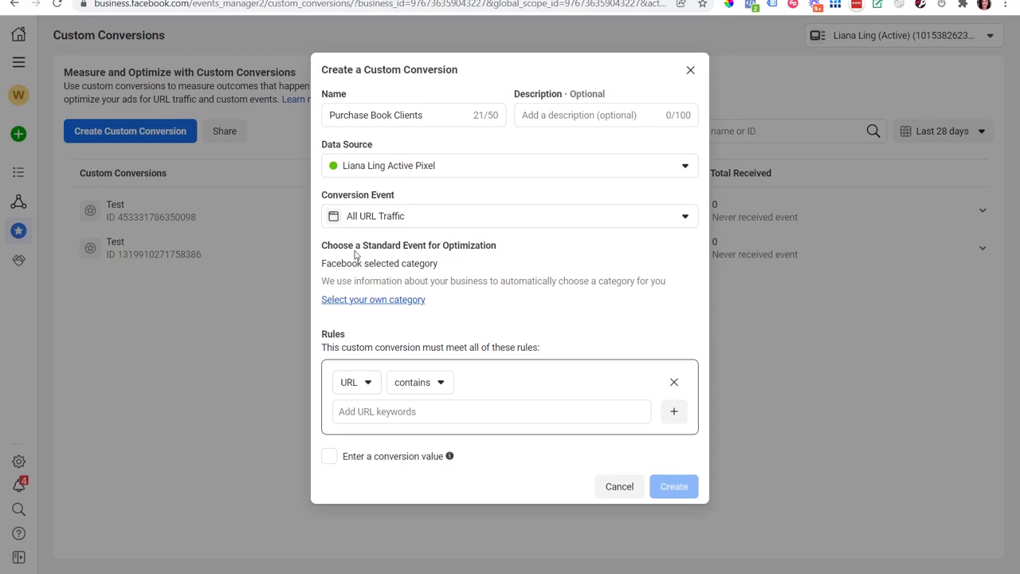
left_click(416, 411)
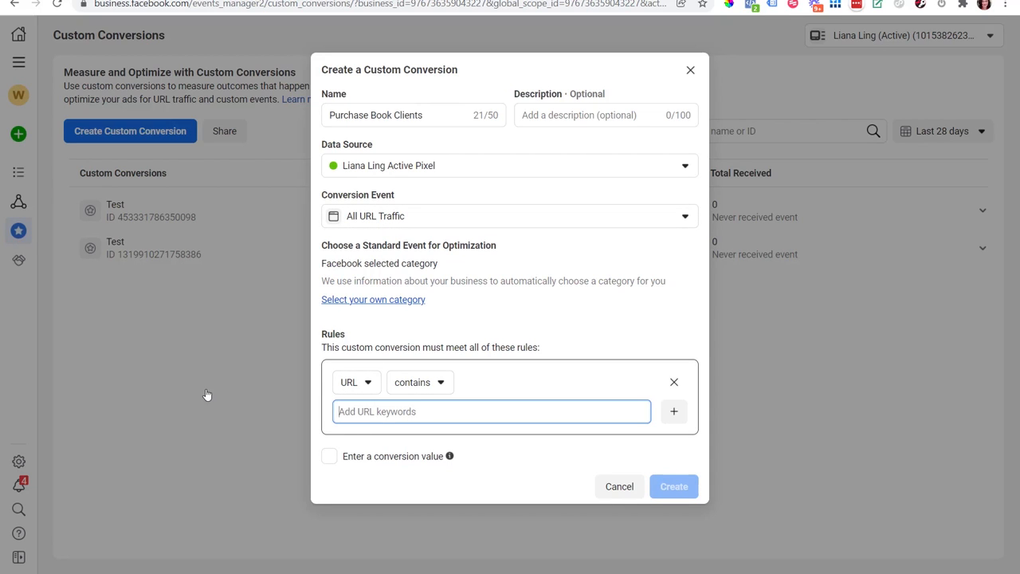
type("https://wyou")
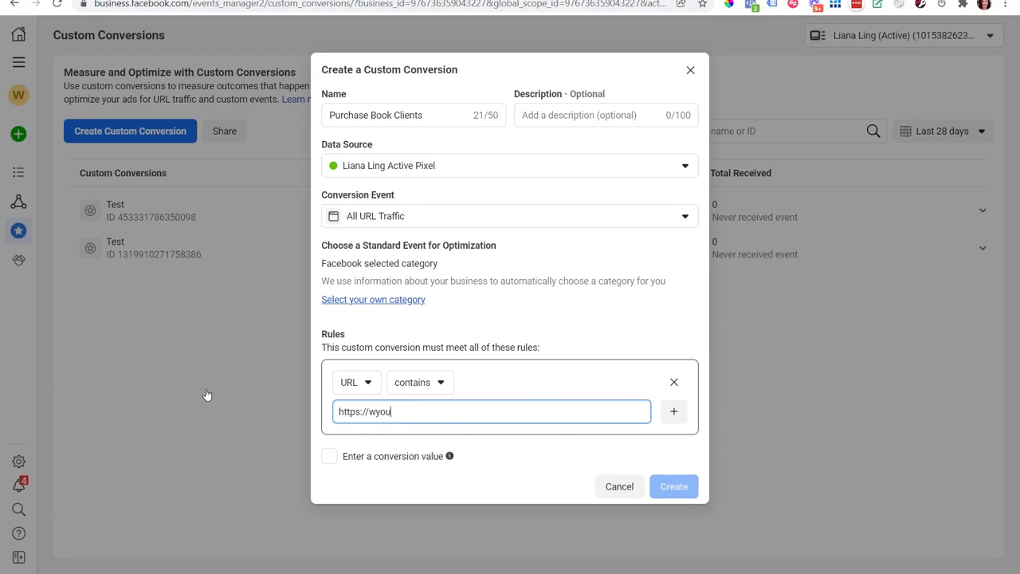
type("rwebsite.com/landingpage")
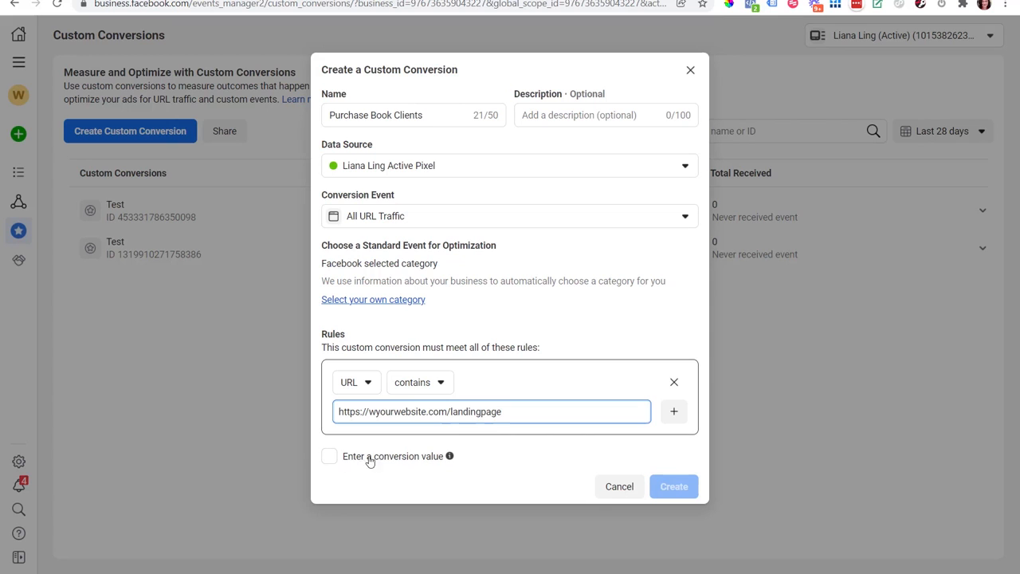
Step: Select a custom category and choose Lead as the standard event for optimization
left_click(392, 301)
left_click(421, 284)
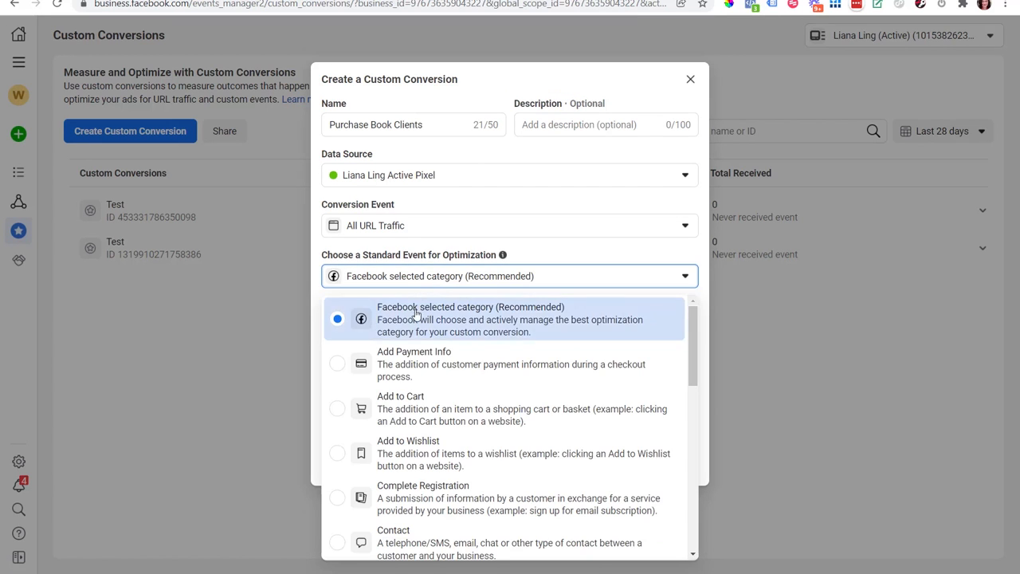
scroll(690, 357, "down", 1)
scroll(690, 357, "down", 5)
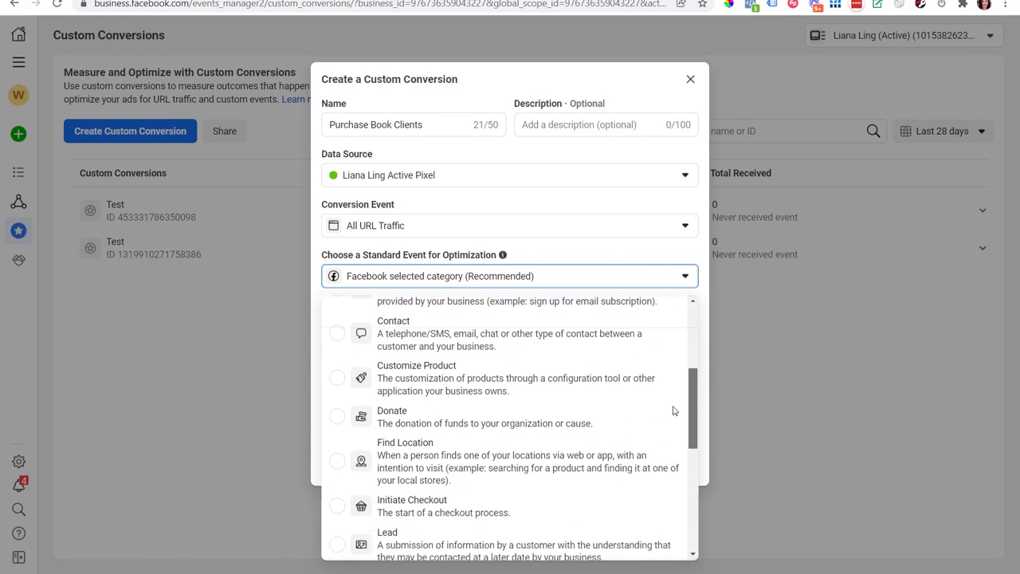
left_click(489, 424)
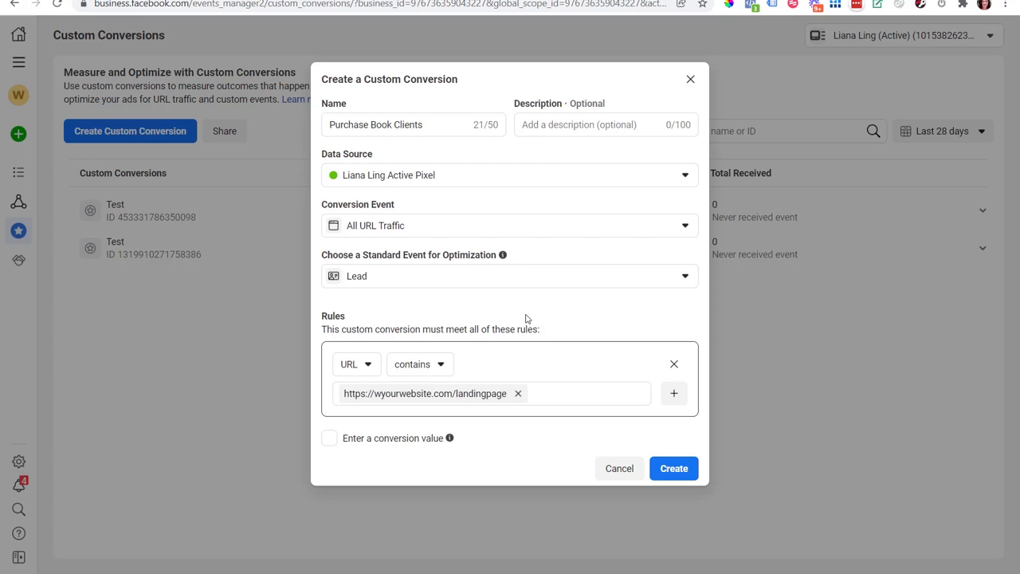
Step: Change the conversion event to Lead, try the conversion value option, and cancel creating the custom conversion
left_click(422, 231)
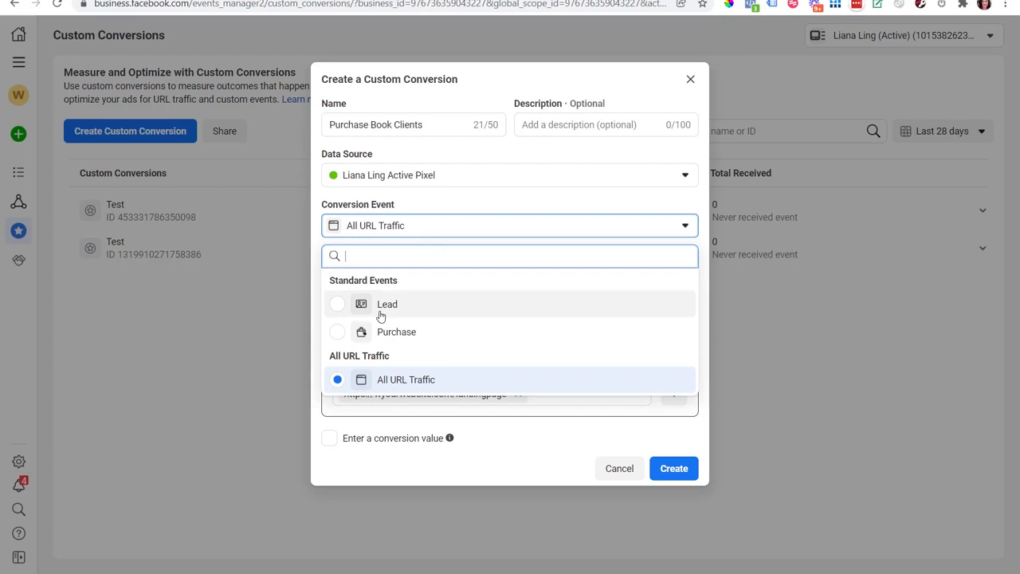
left_click(384, 306)
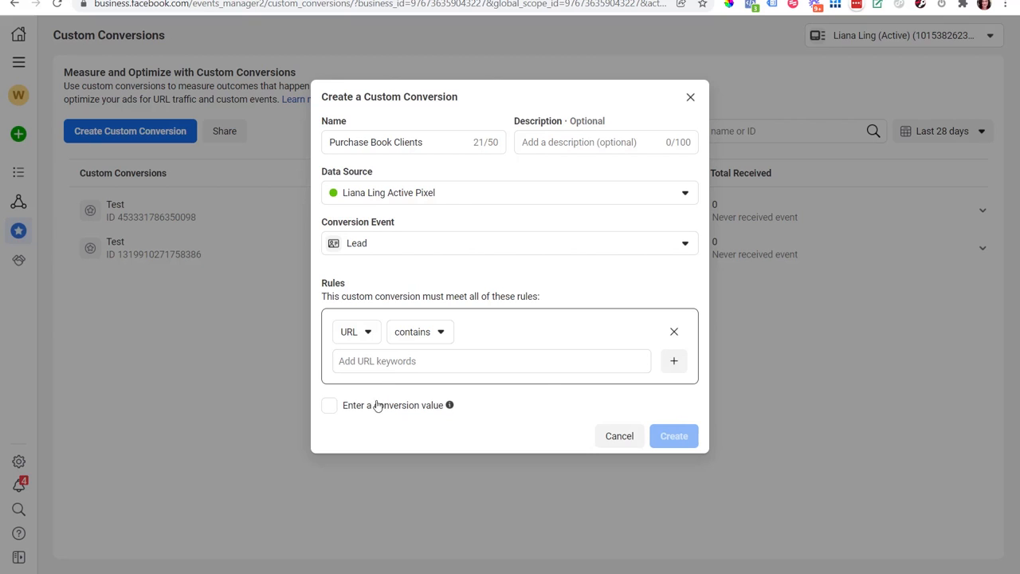
left_click(328, 405)
left_click(331, 398)
left_click(620, 438)
Step: Delete the 'Test' custom conversion whose rule is URL contains 'powerupstrategy.com'
left_click(982, 212)
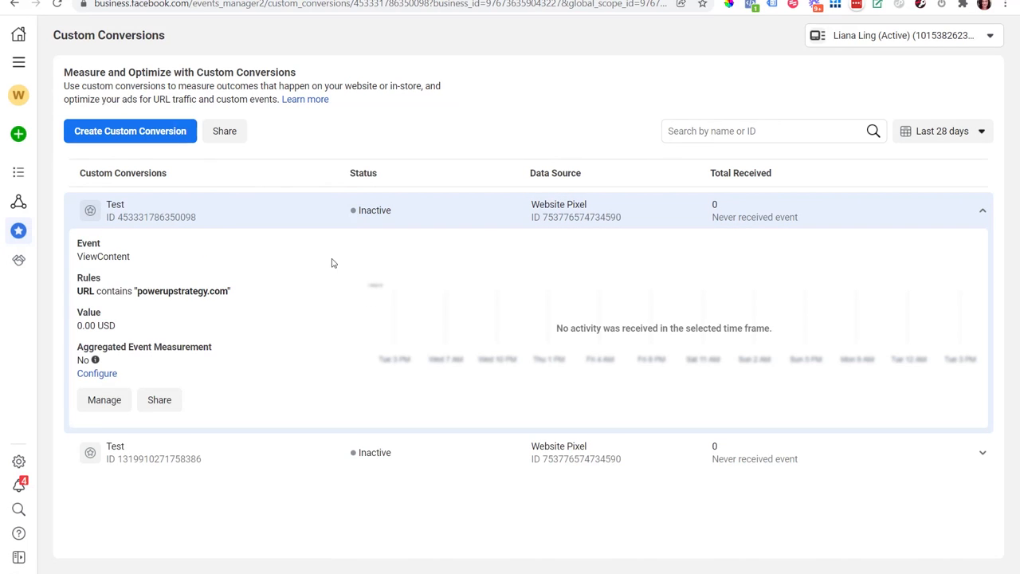
left_click(105, 409)
left_click(685, 211)
left_click(679, 243)
left_click(676, 258)
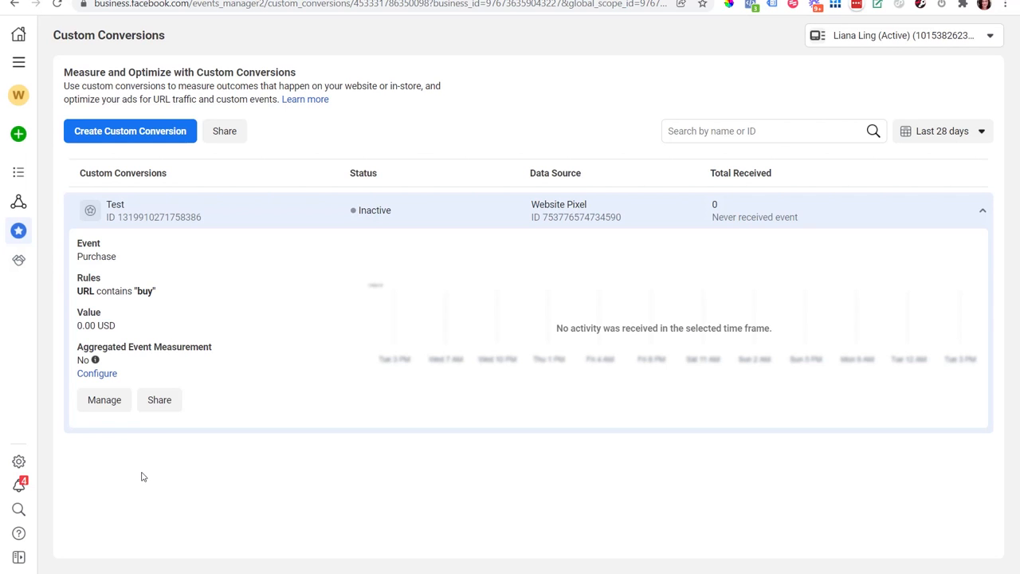
Step: Delete the remaining 'Test' custom conversion whose rule is URL contains 'buy'
left_click(104, 399)
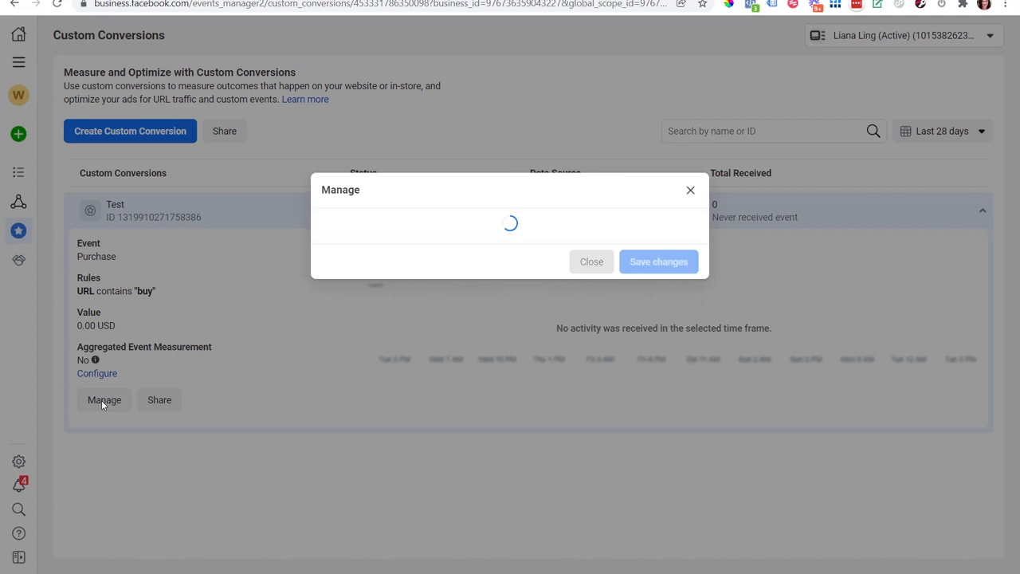
left_click(684, 210)
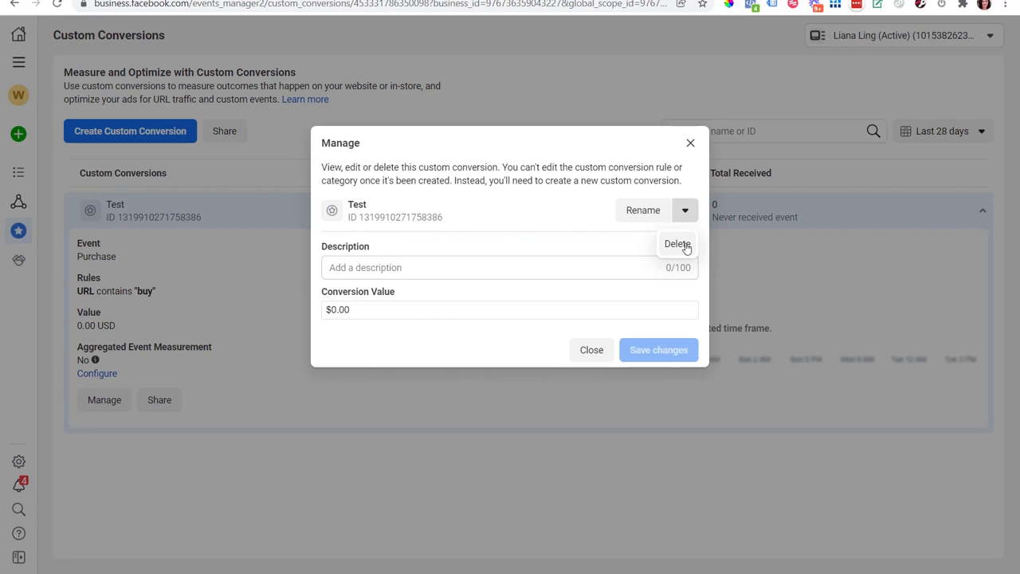
left_click(682, 244)
left_click(677, 259)
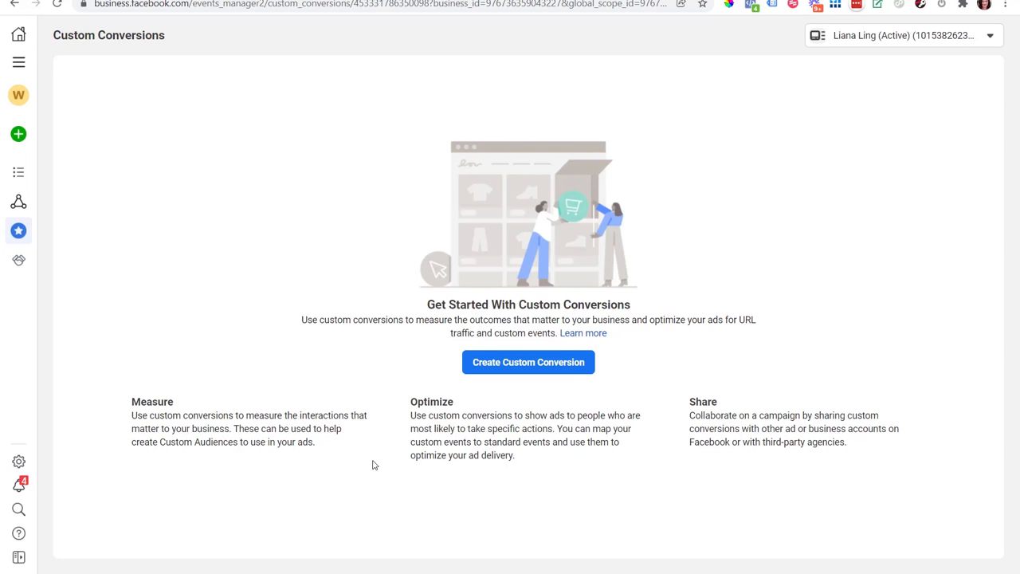
Step: Return to the data sources and view the active pixel's overview down to its events list
mouse_move(30, 183)
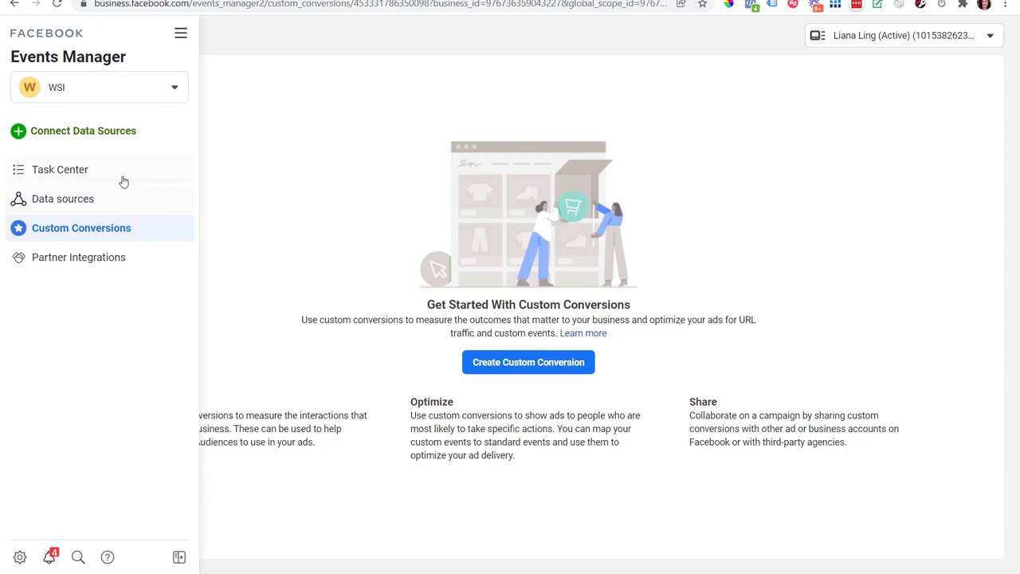
left_click(74, 204)
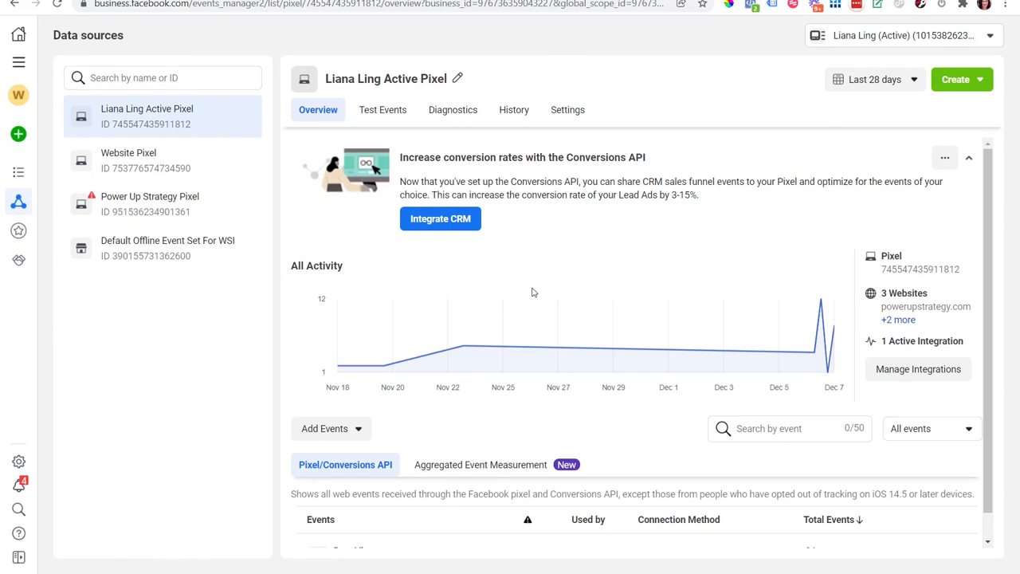
scroll(880, 331, "down", 1)
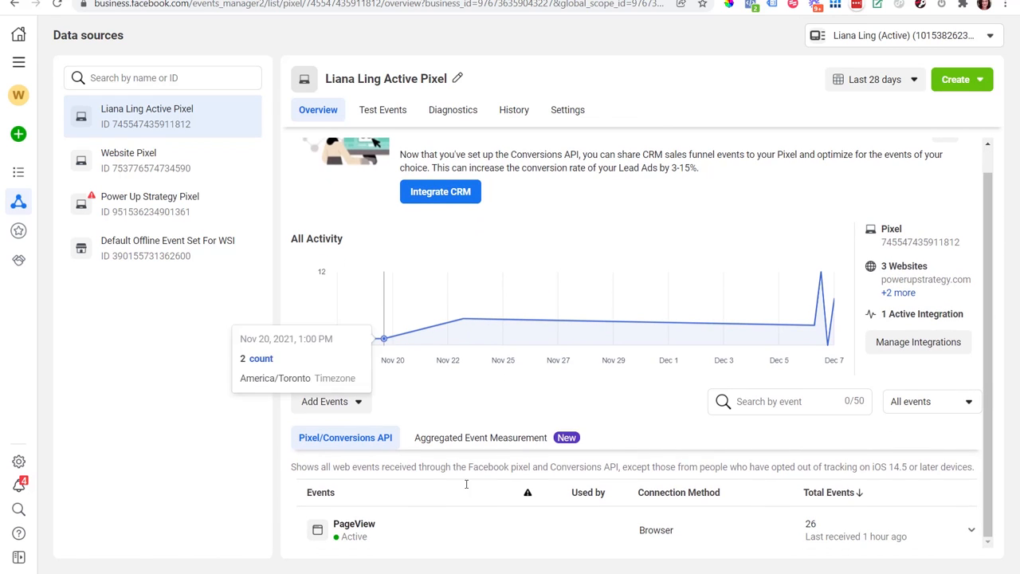